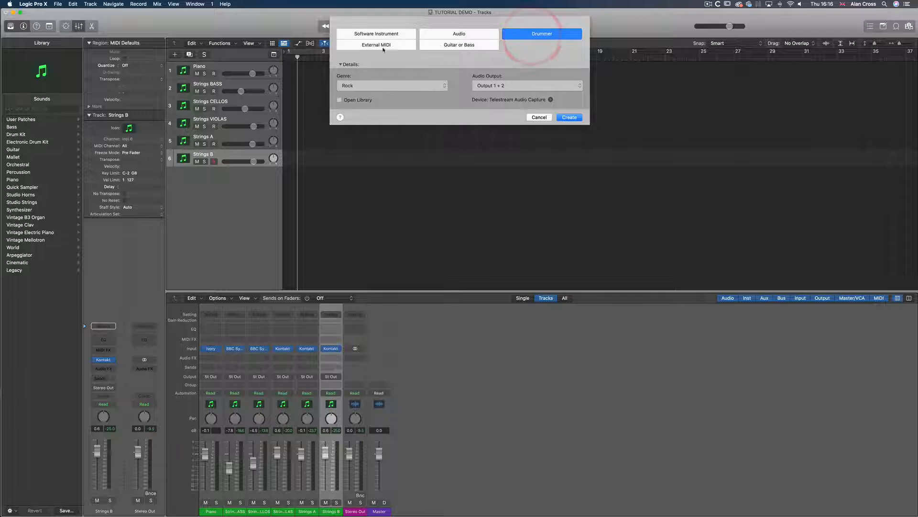
Try adding a new software instrument track, then cancel the new-track dialog
left_click(369, 37)
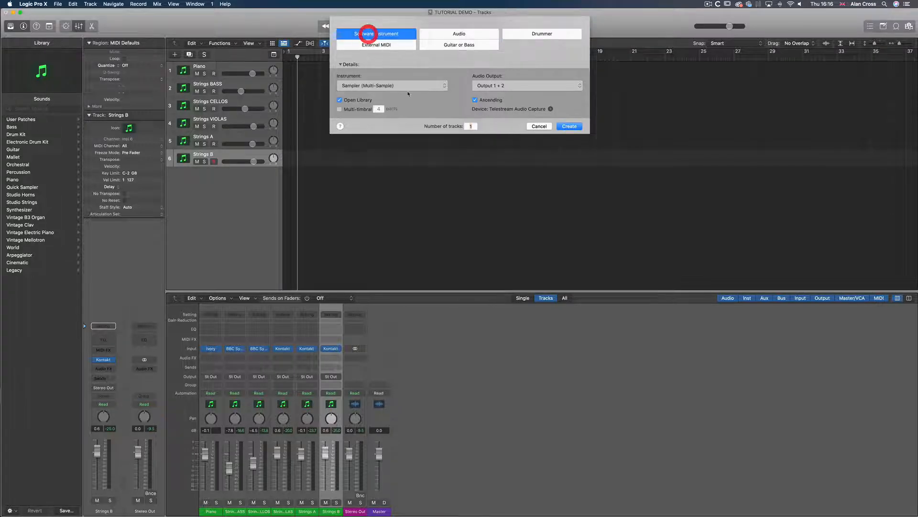
left_click(538, 126)
Select the Piano track and remove its instrument plug-in, leaving the slot empty
left_click(226, 156)
left_click(226, 140)
left_click(228, 122)
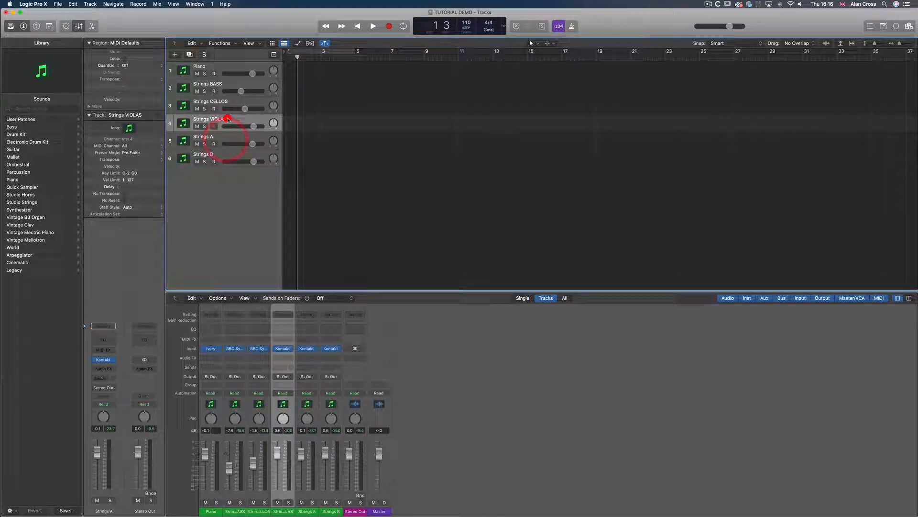
left_click(218, 71)
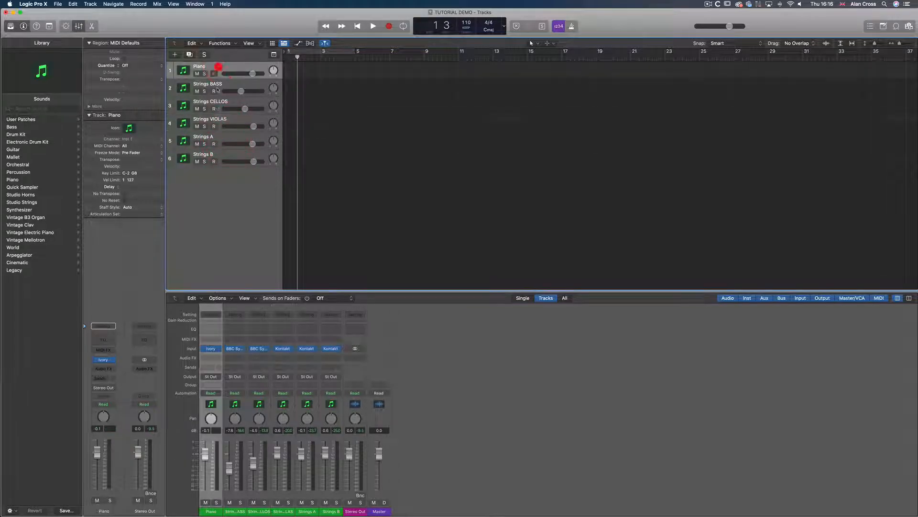
left_click(113, 361)
left_click(127, 305)
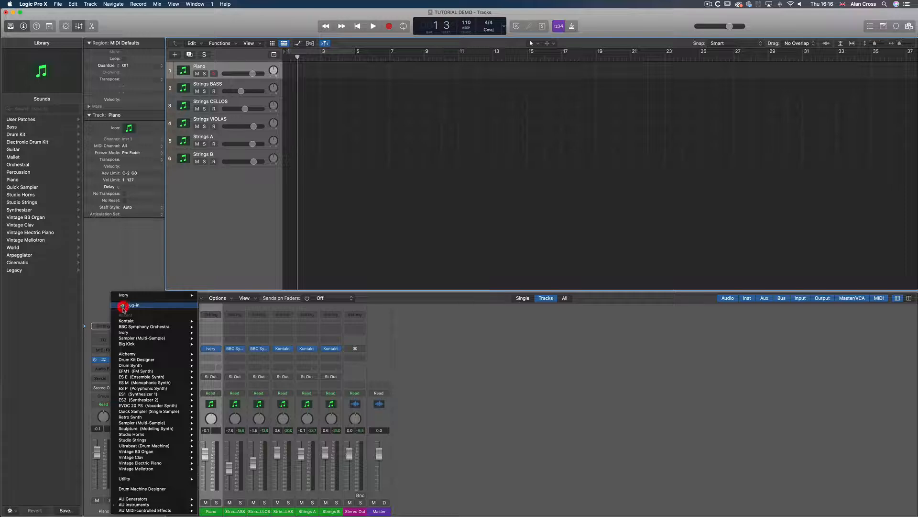
Delete the Piano track's name so the track uses the default name
double_click(204, 66)
key("BackSpace")
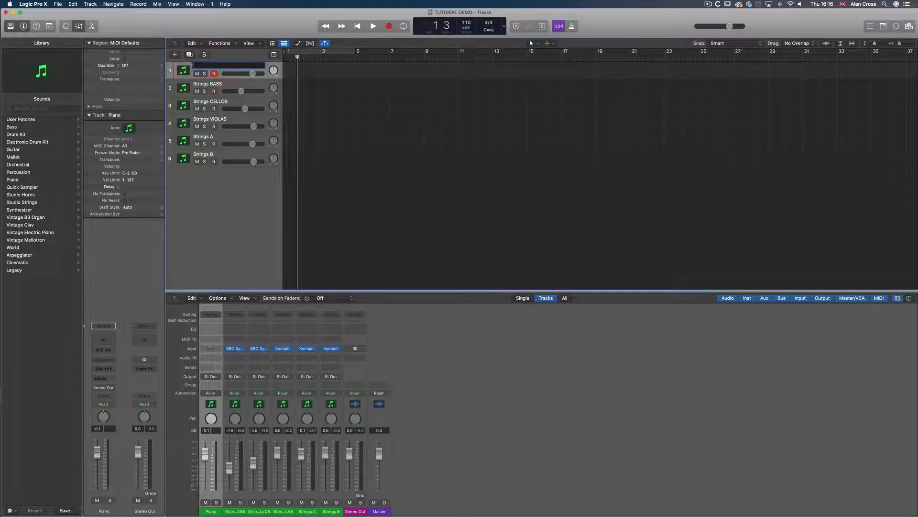
key("Return")
left_click(223, 67)
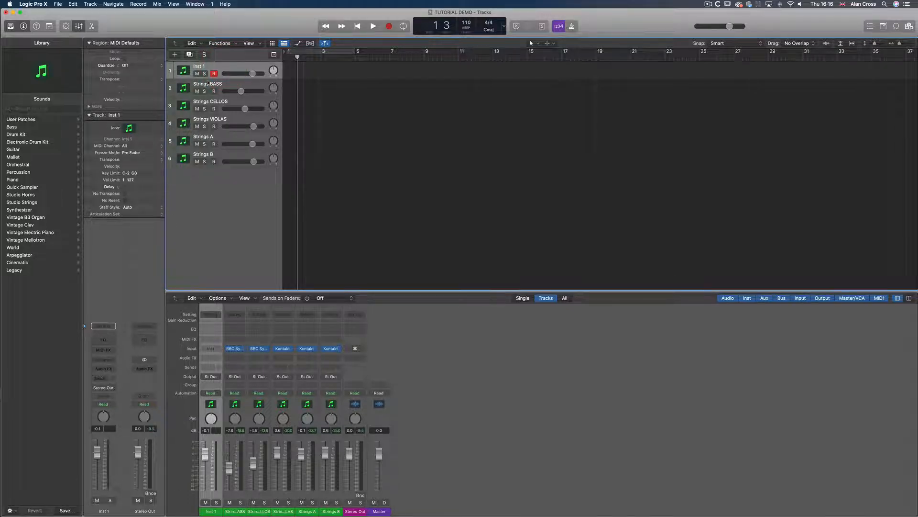
left_click(104, 511)
left_click(211, 511)
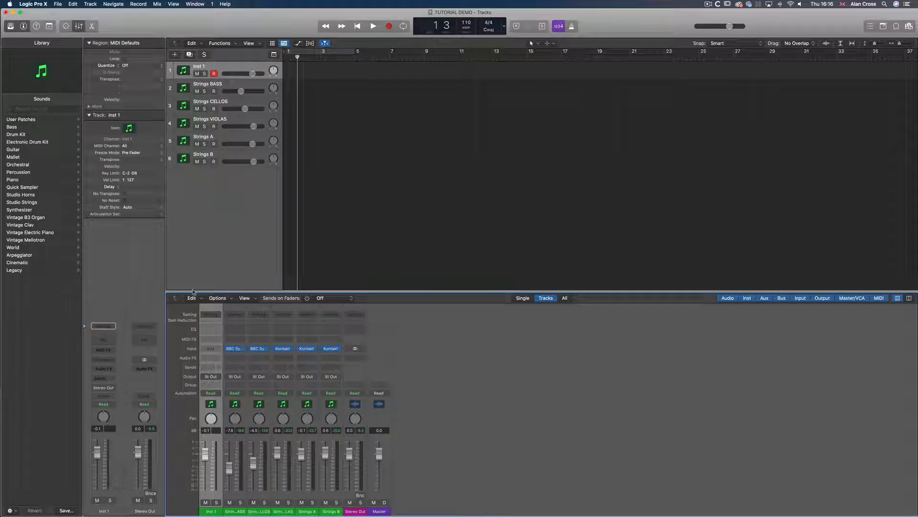
Load Synthogy Ivory in stereo as the track's instrument plug-in
left_click(114, 362)
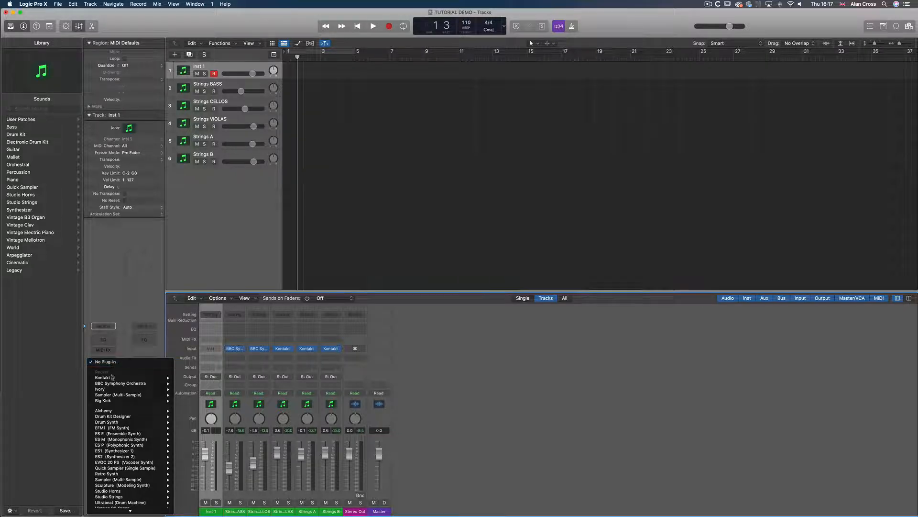
mouse_move(111, 390)
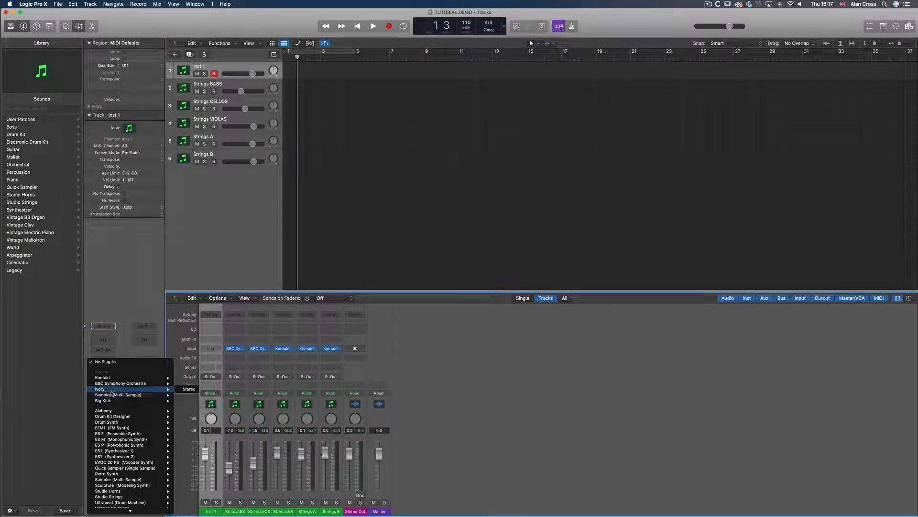
mouse_move(139, 512)
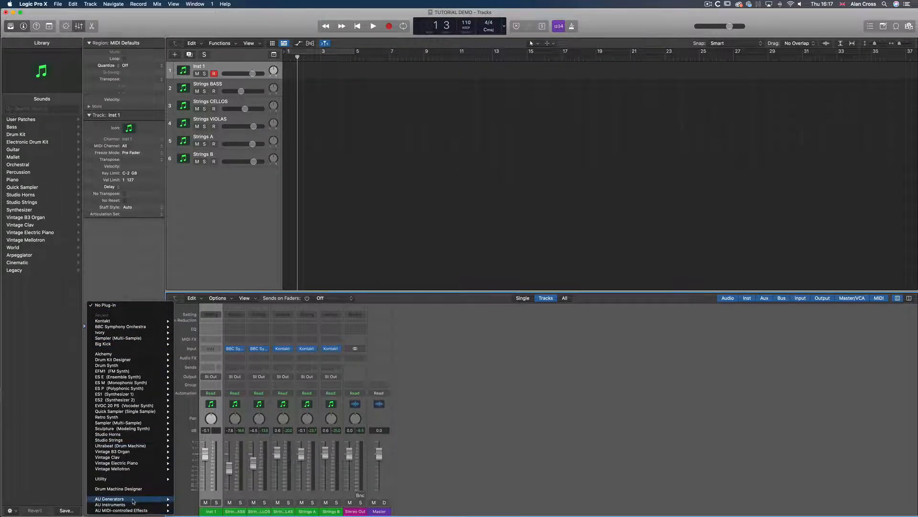
mouse_move(196, 477)
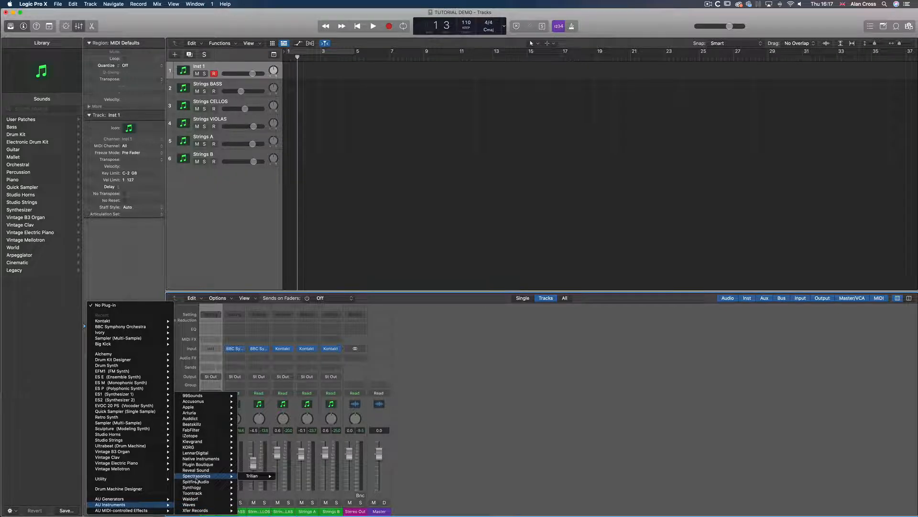
mouse_move(254, 488)
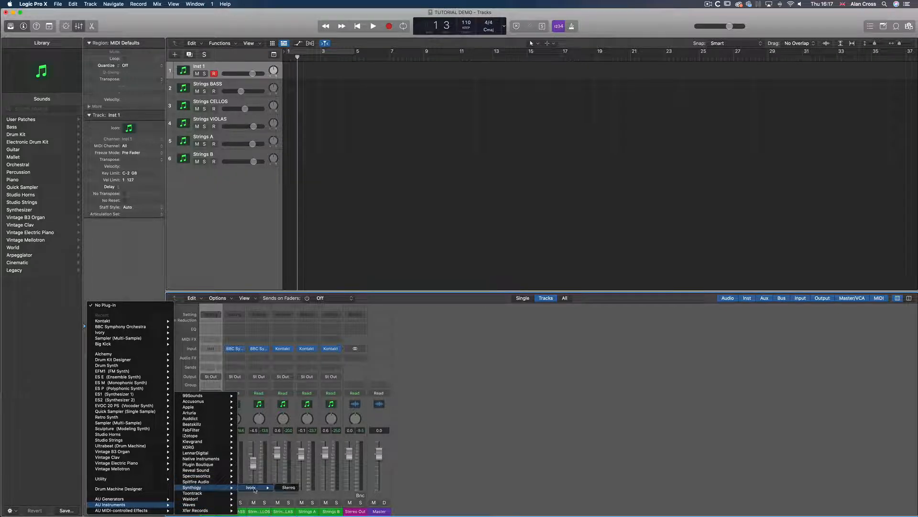
left_click(289, 487)
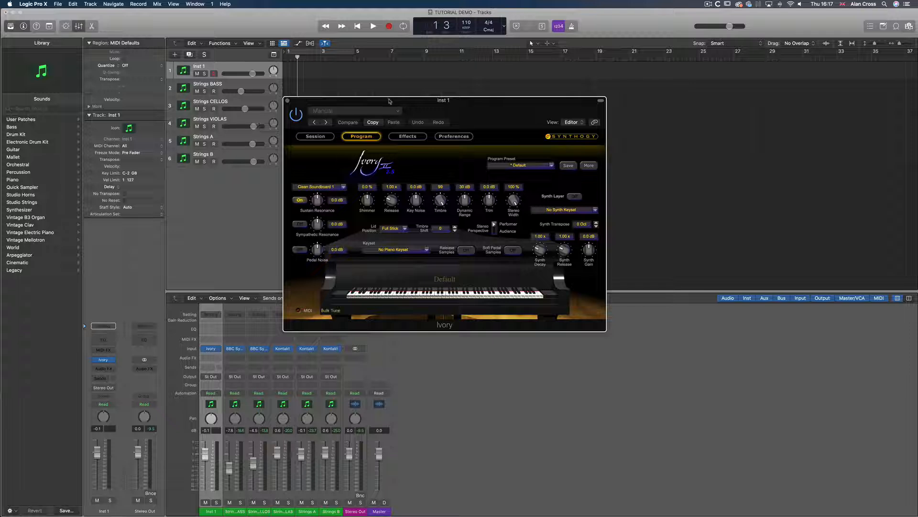
Open Ivory's program preset browser and explore the Bosendorfer, German D, SJO and Studio 7ft folders
left_click_drag(390, 101, 439, 200)
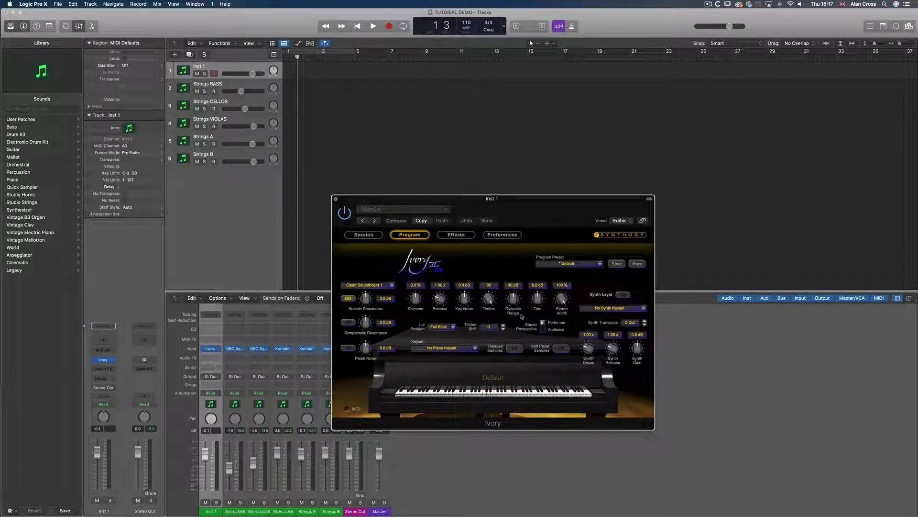
left_click_drag(448, 198, 440, 195)
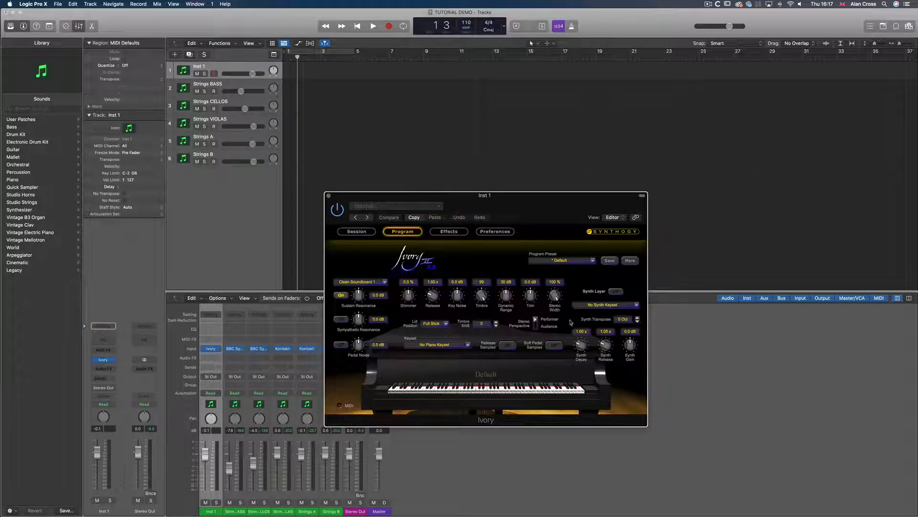
left_click(593, 261)
left_click(593, 263)
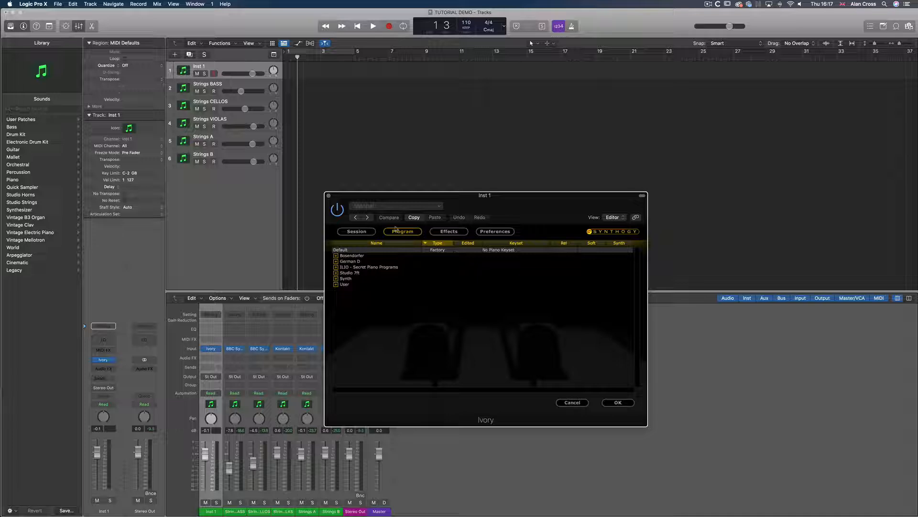
left_click(336, 255)
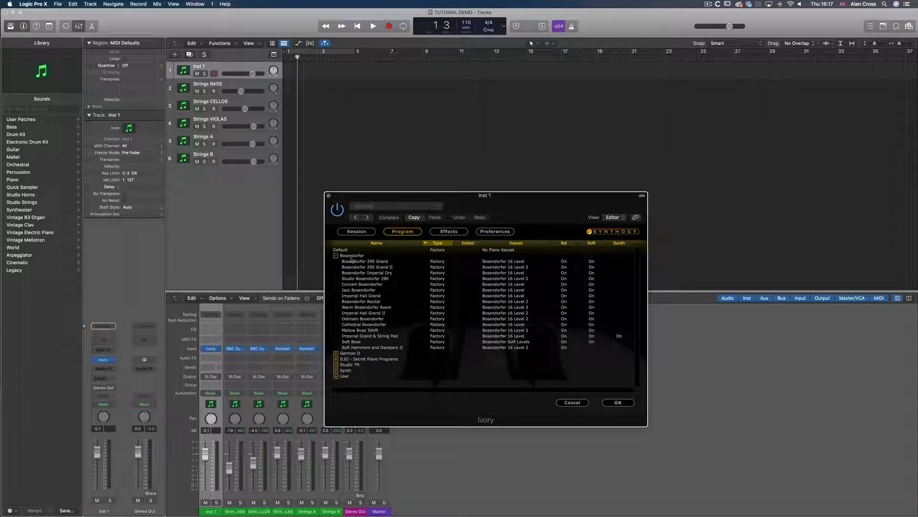
left_click(336, 255)
left_click(336, 261)
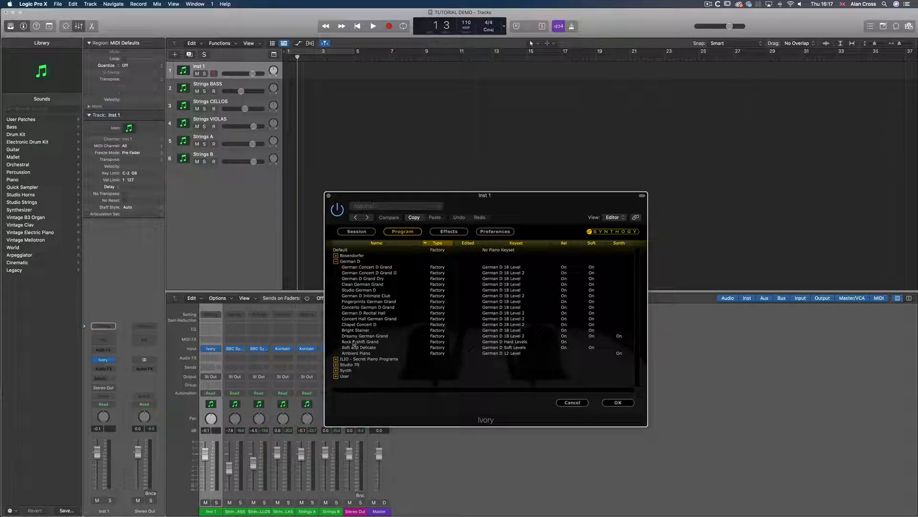
left_click(335, 261)
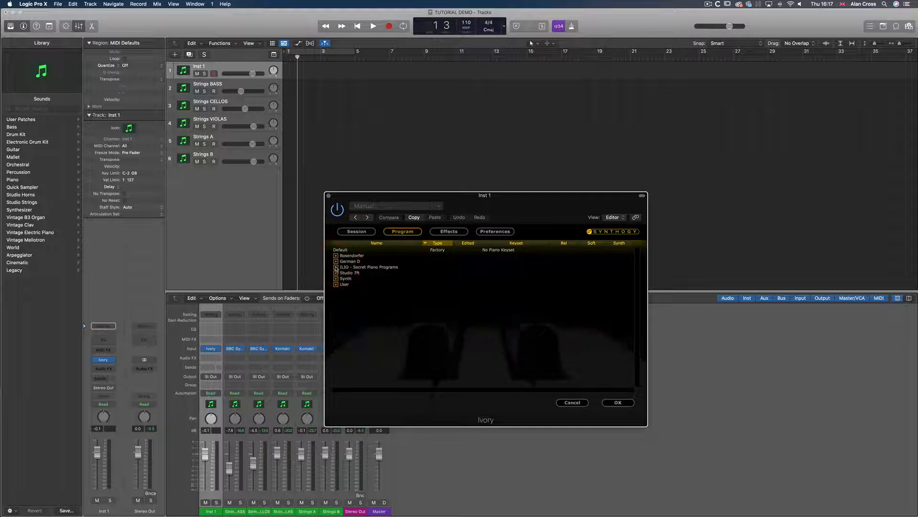
left_click(335, 267)
left_click(344, 273)
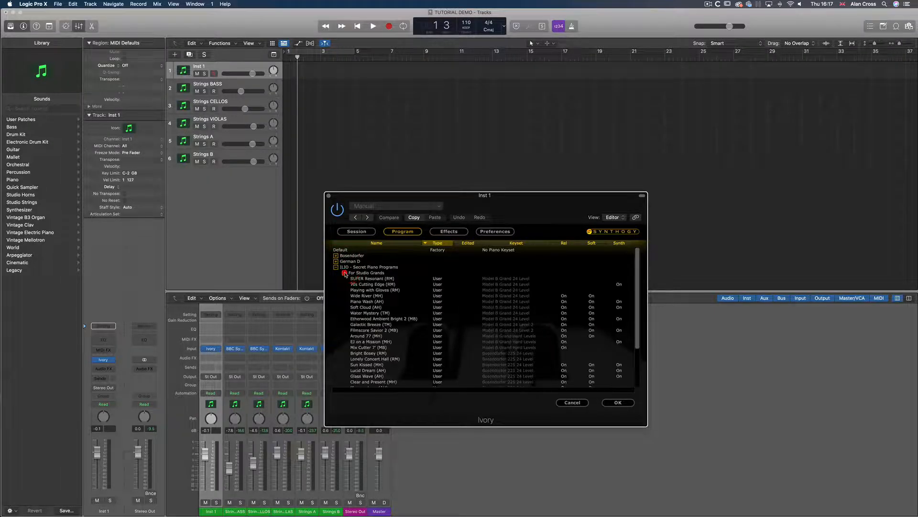
left_click(345, 273)
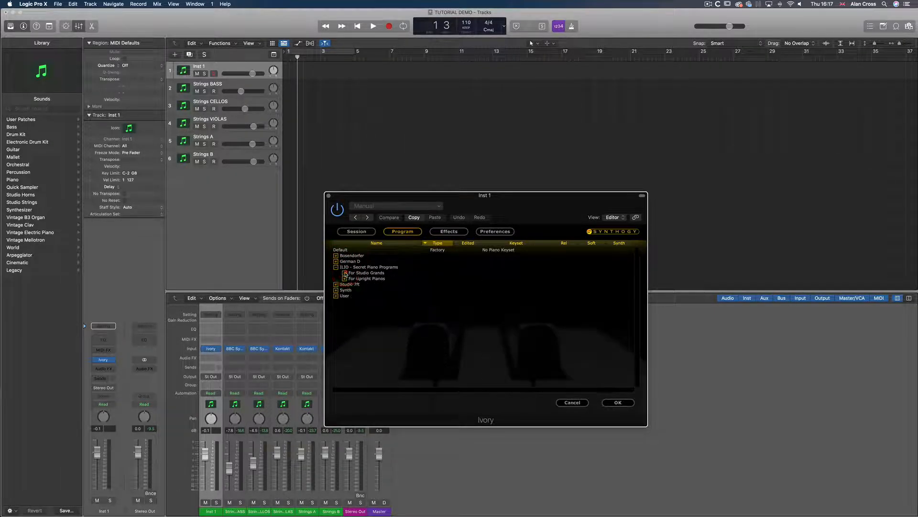
left_click(336, 267)
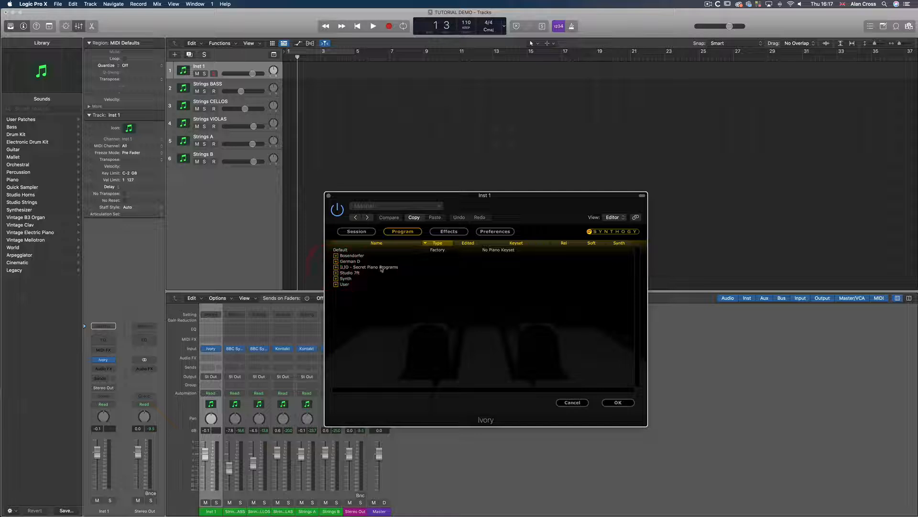
left_click(336, 273)
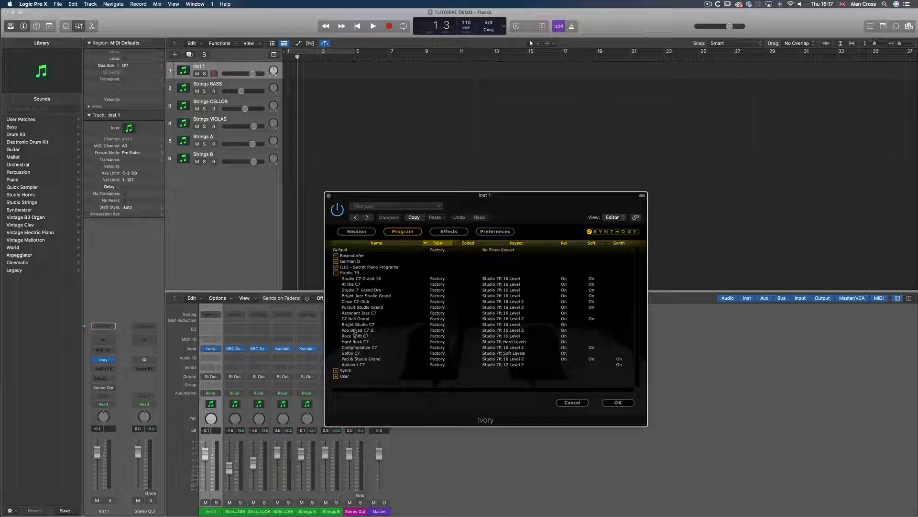
Load the Bright Studio C7 program from the Studio 7ft folder and audition it on the keyboard
left_click(356, 325)
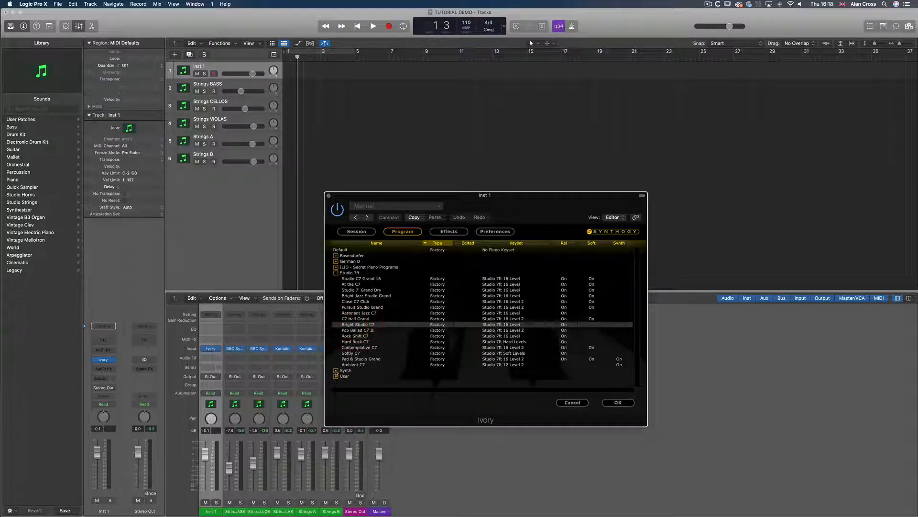
left_click(335, 373)
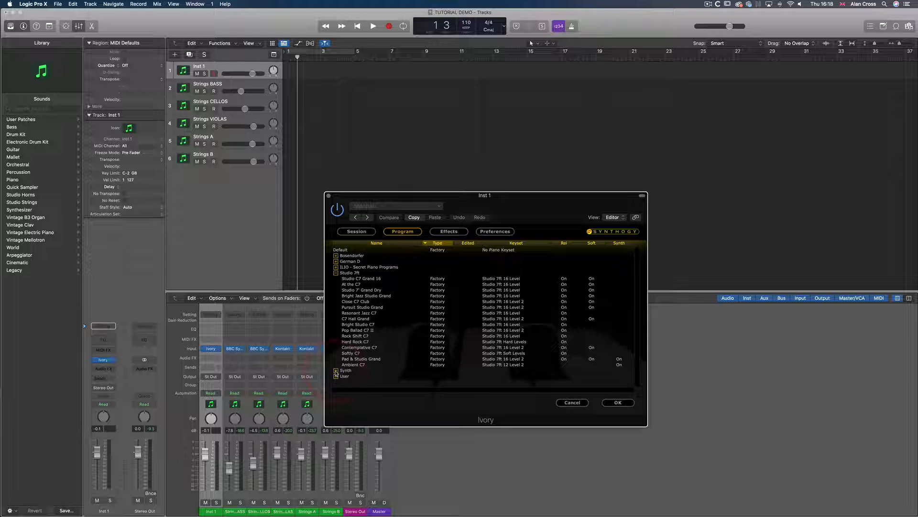
left_click(618, 403)
left_click(360, 326)
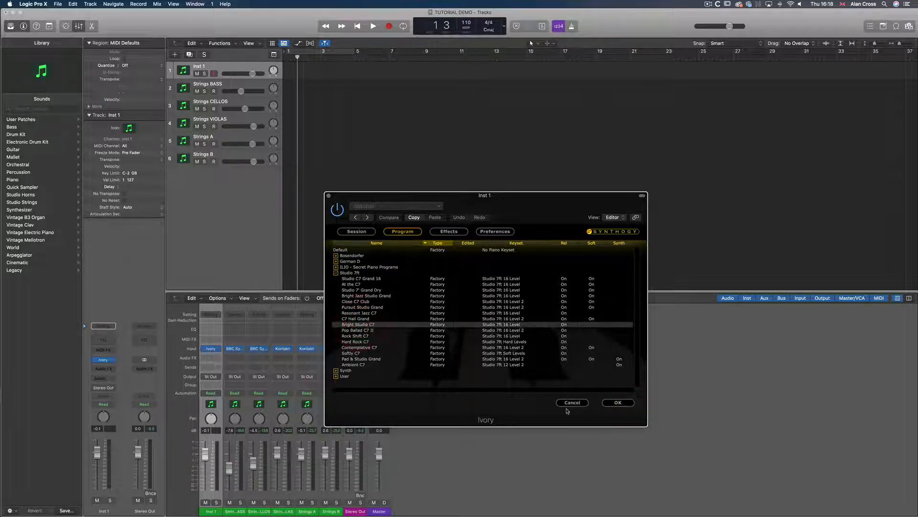
left_click(616, 403)
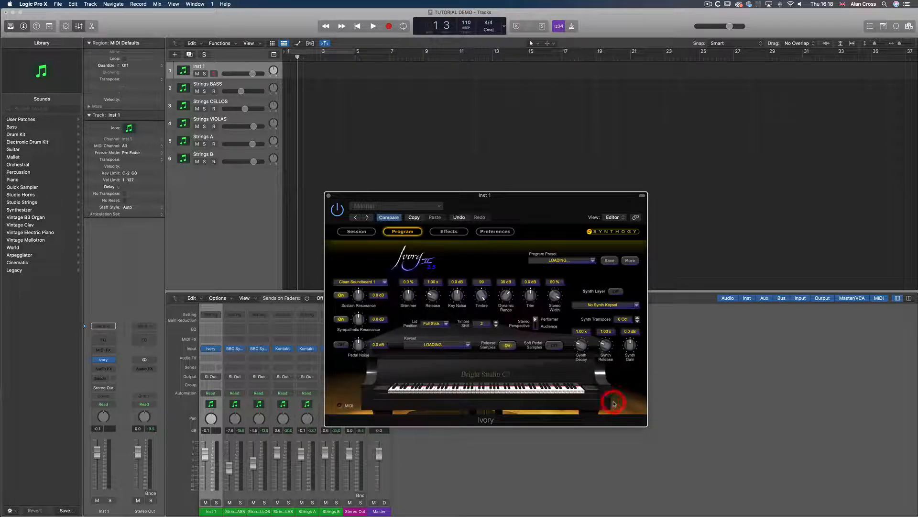
left_click(559, 267)
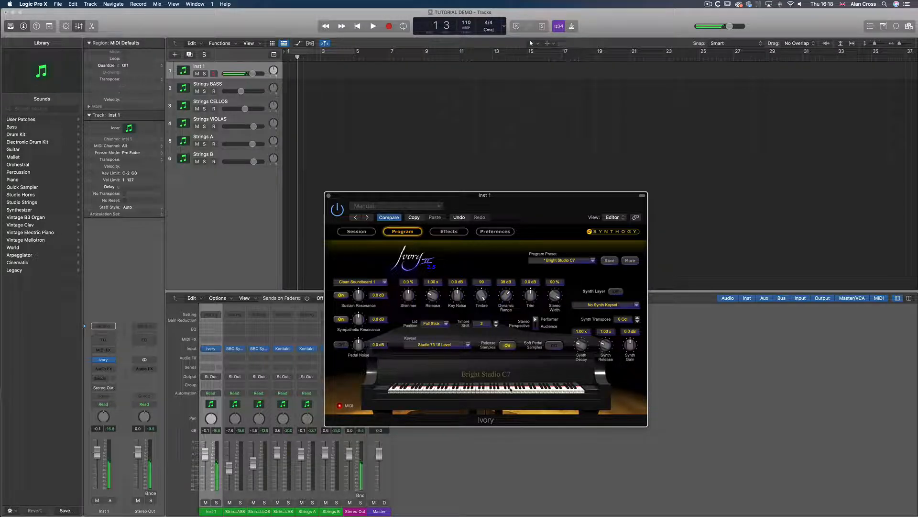
left_click(594, 389)
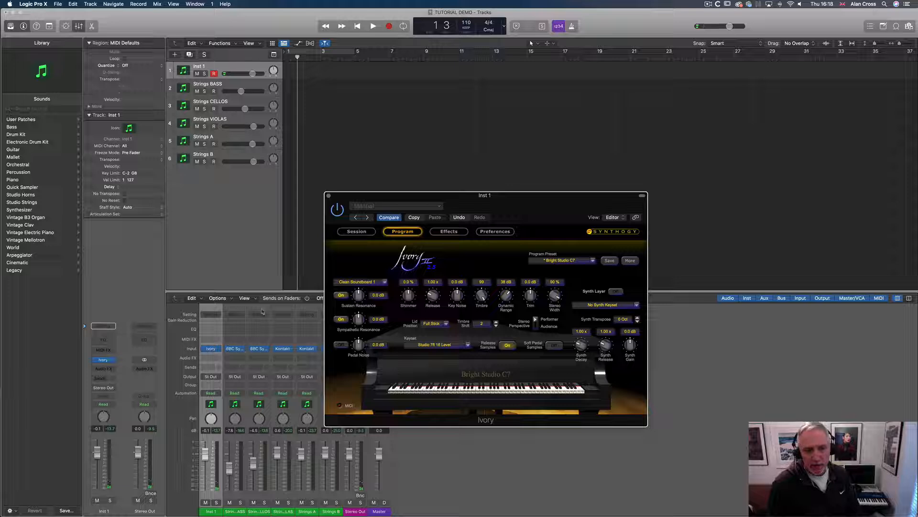
Enable the cycle region and metronome, then record a MIDI region of about two bars on the track
left_click(338, 53)
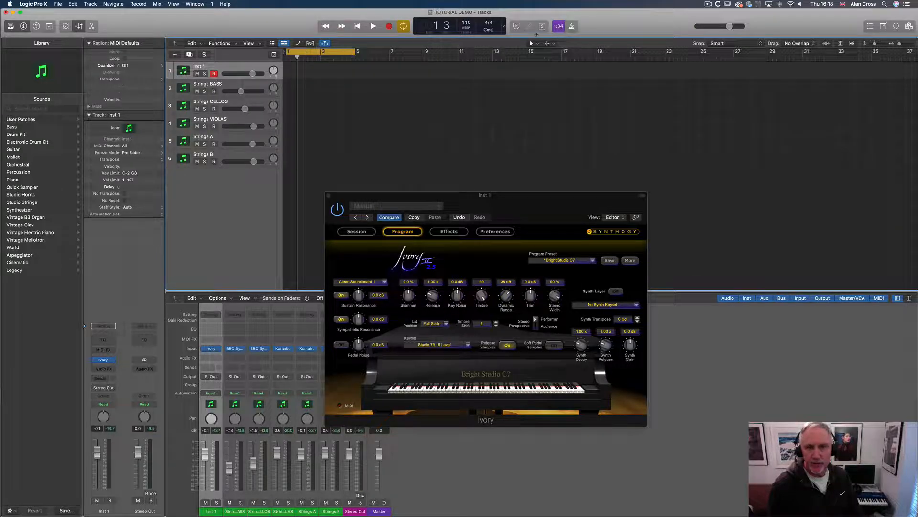
left_click(572, 27)
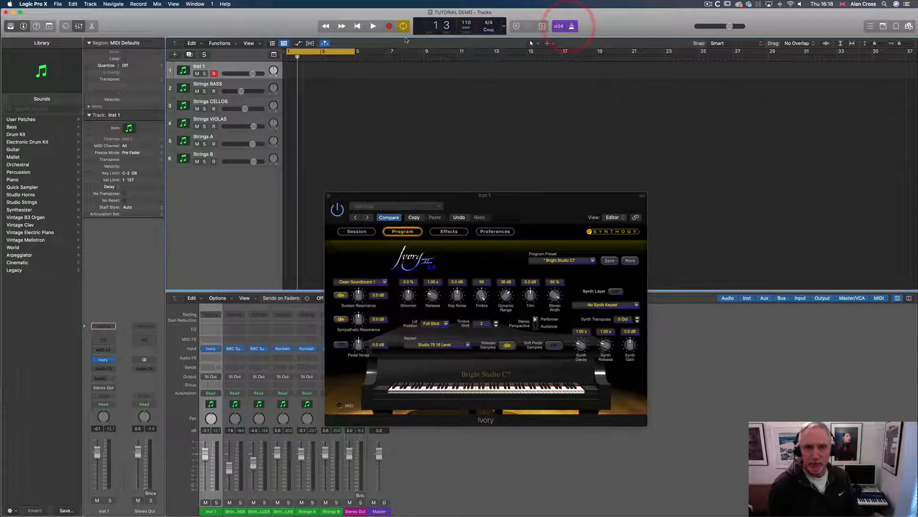
left_click(389, 26)
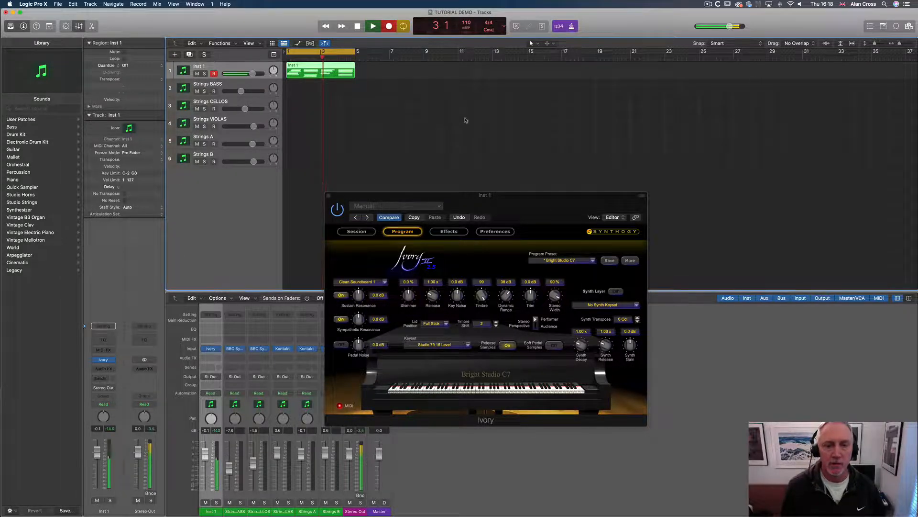
left_click_drag(402, 203, 526, 245)
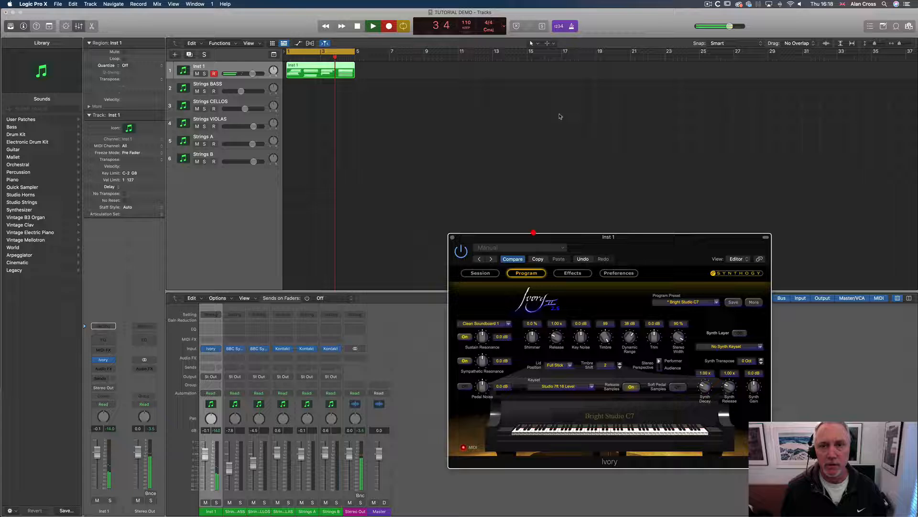
key("space")
Turn the metronome off and close the Ivory plug-in window
left_click(572, 27)
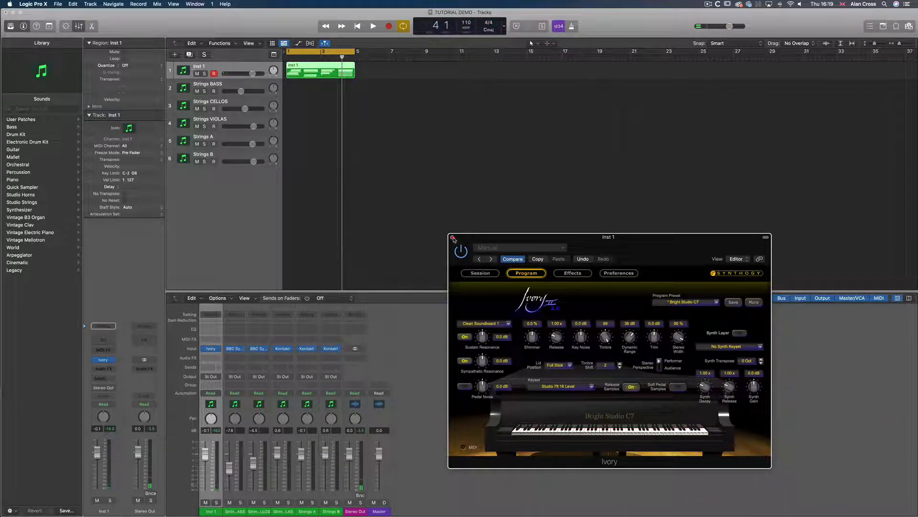
left_click(453, 237)
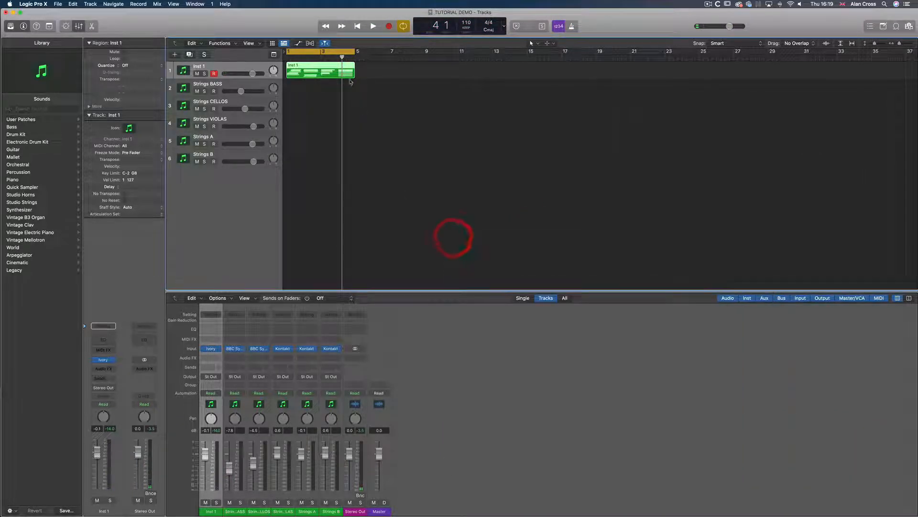
Open the recorded region in the Piano Roll and rename the track Piano
double_click(314, 68)
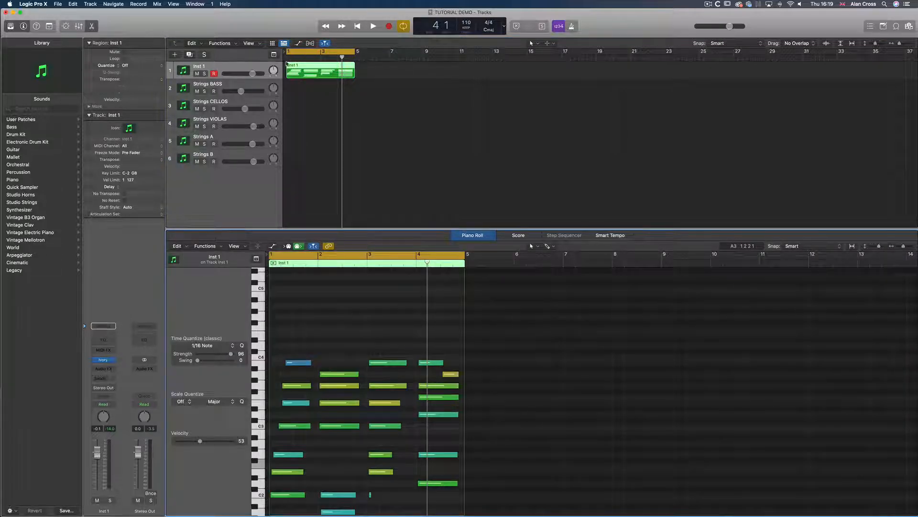
double_click(196, 65)
type("Piano")
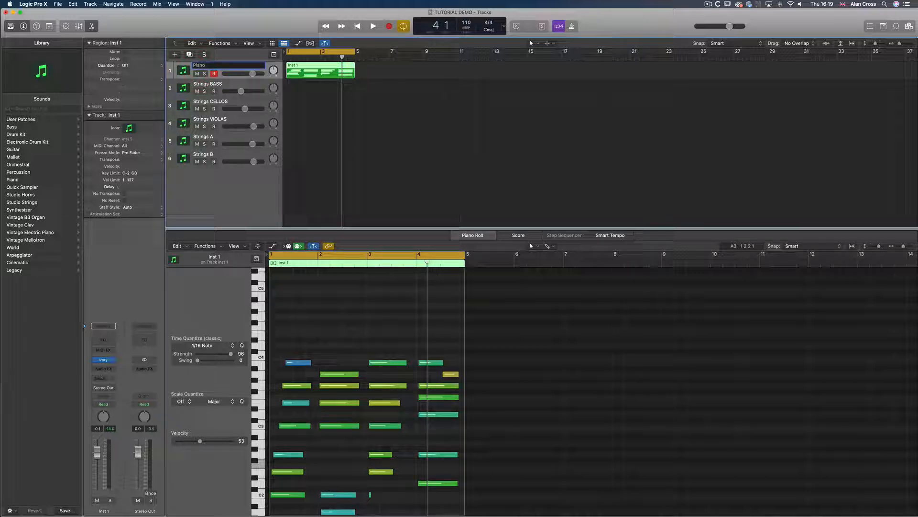
key("Return")
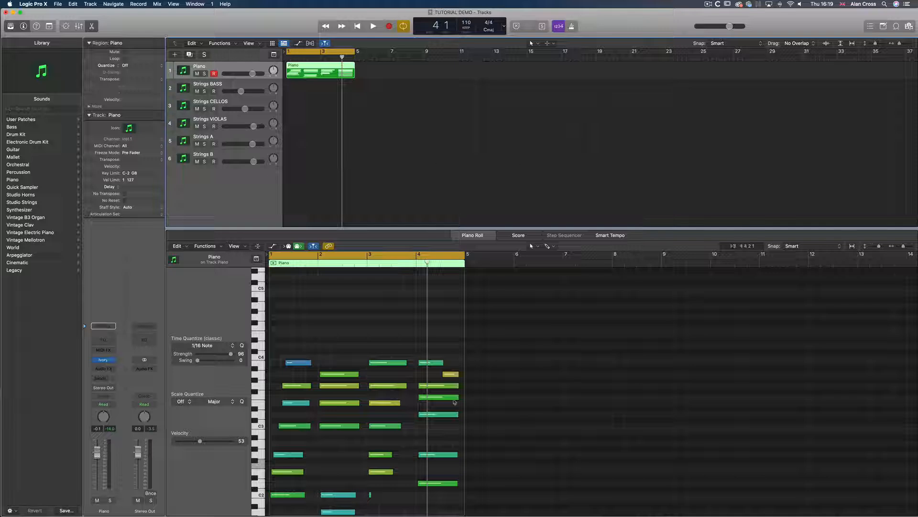
Audition the recorded notes individually in the Piano Roll and play back the region
scroll(486, 402, "down", 3)
scroll(482, 427, "down", 2)
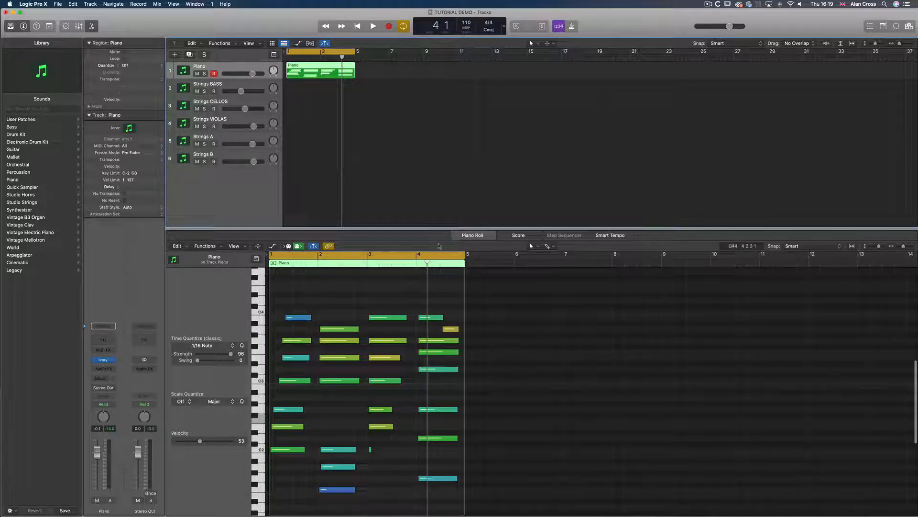
scroll(450, 323, "down", 2)
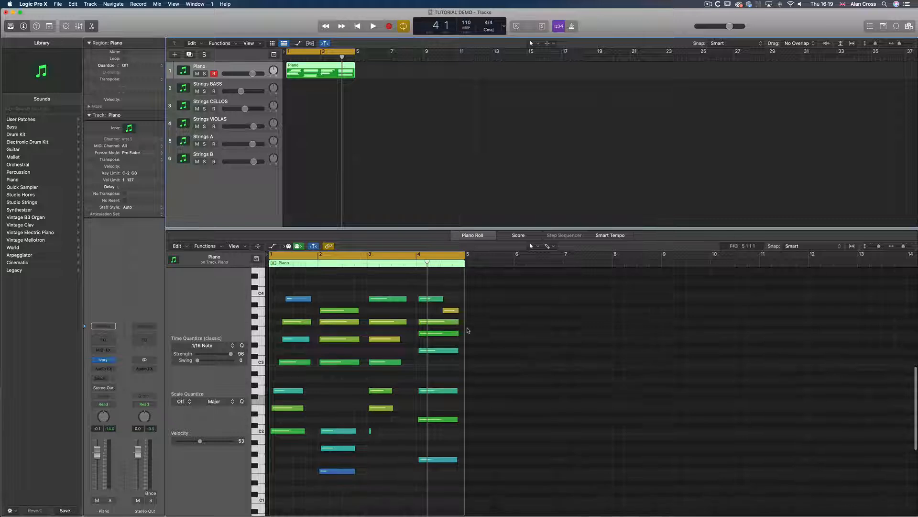
left_click(295, 299)
left_click(295, 321)
left_click(296, 339)
left_click(296, 363)
left_click(295, 390)
left_click(293, 408)
left_click(287, 430)
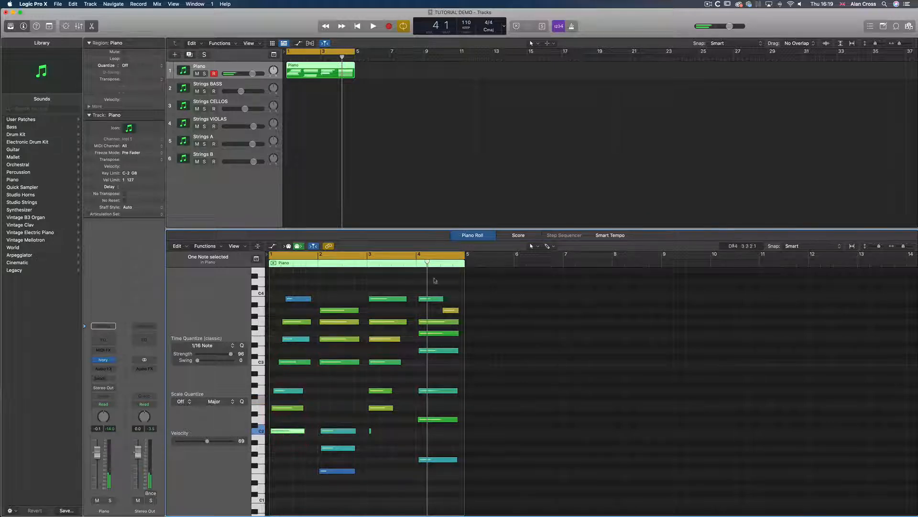
left_click(475, 281)
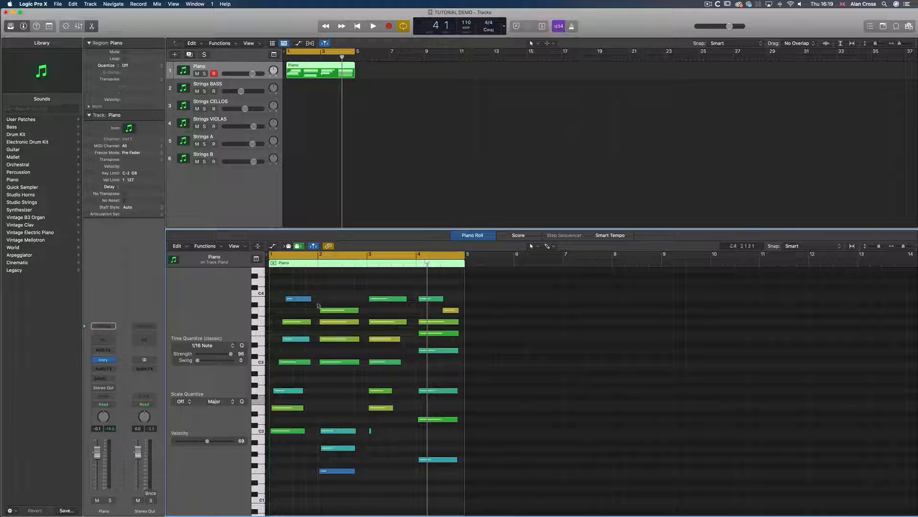
key("space")
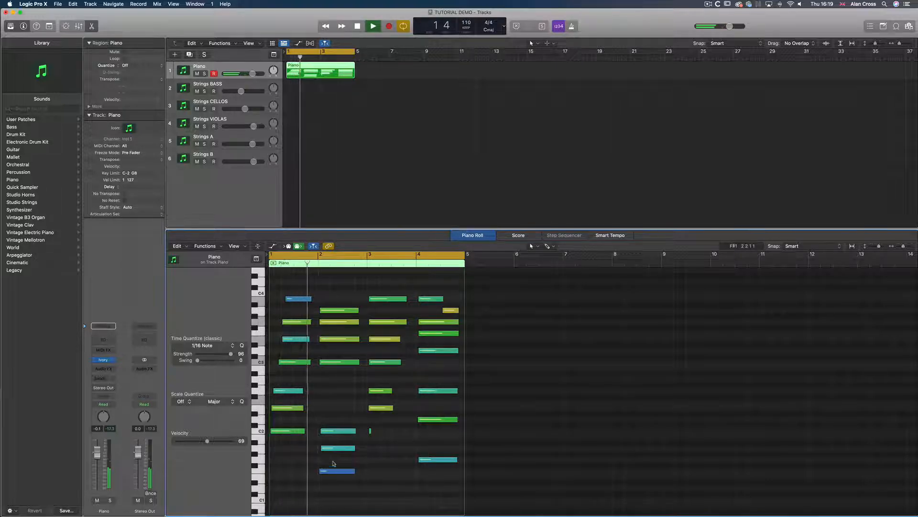
scroll(342, 313, "up", 1)
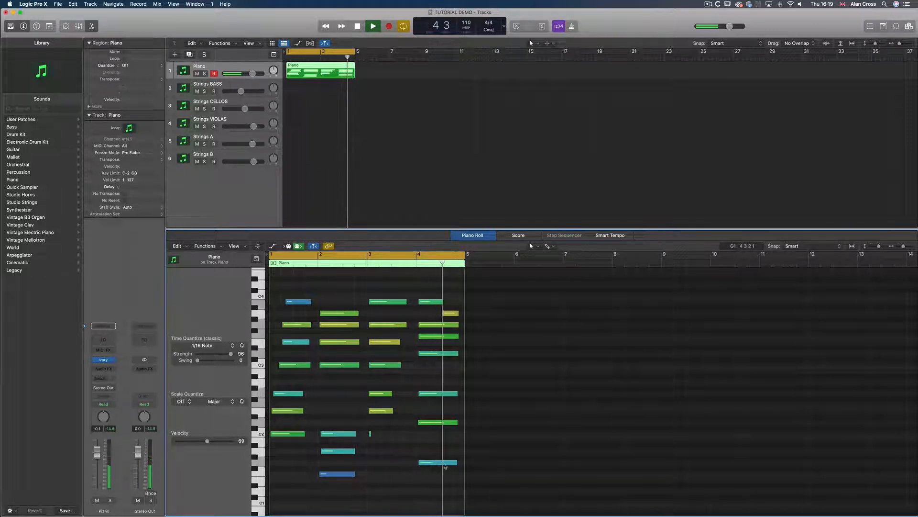
key("space")
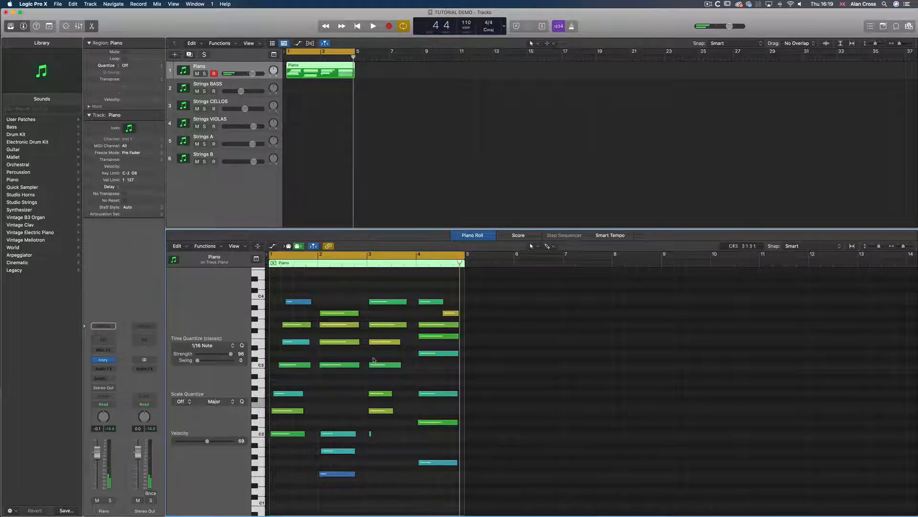
Open the E3 note in the Event List, set its velocity to 59, and play back the region
left_click(298, 343)
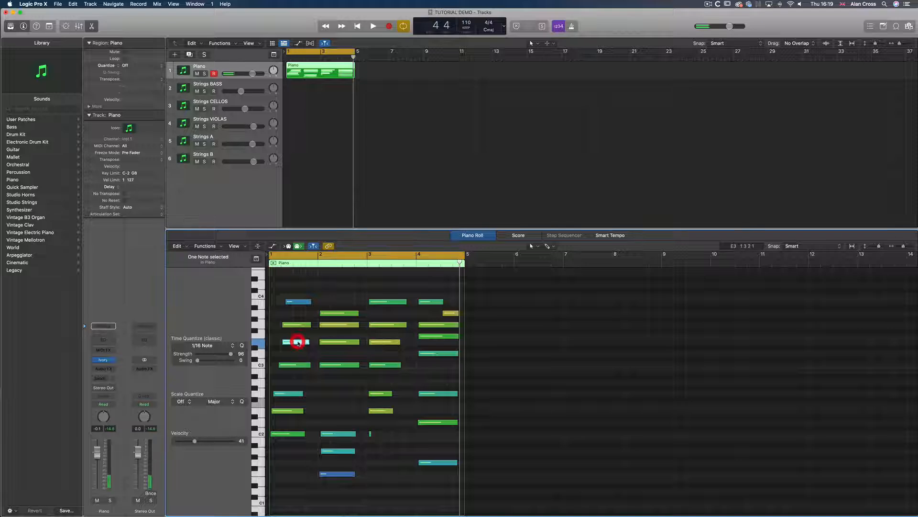
left_click(299, 343)
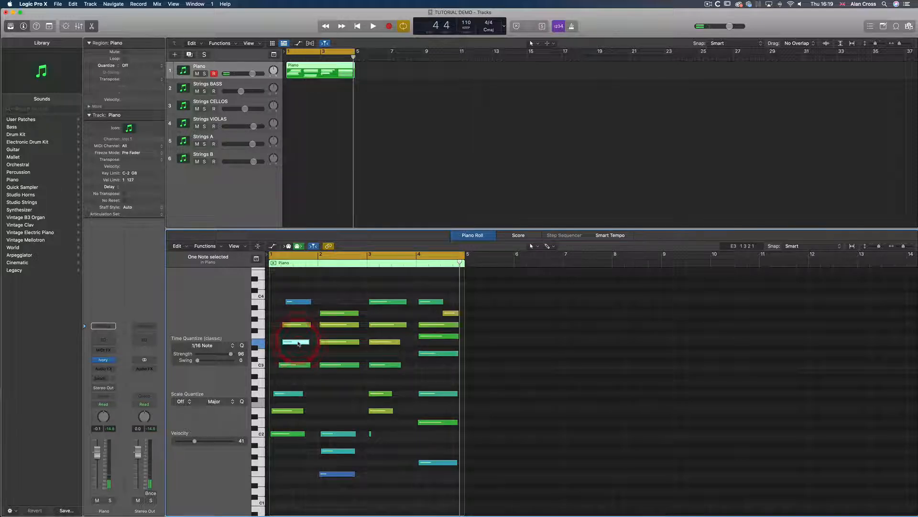
double_click(298, 343)
left_click_drag(133, 98, 401, 189)
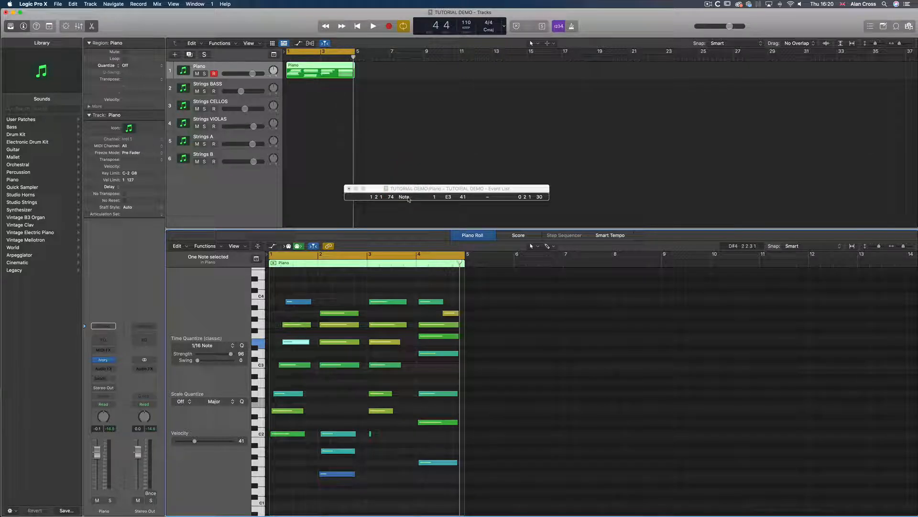
left_click(463, 197)
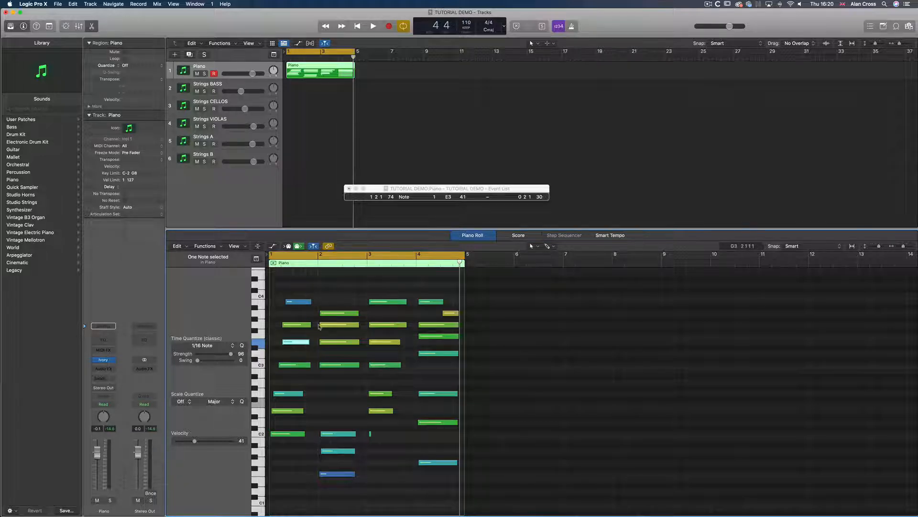
left_click_drag(307, 343, 297, 343)
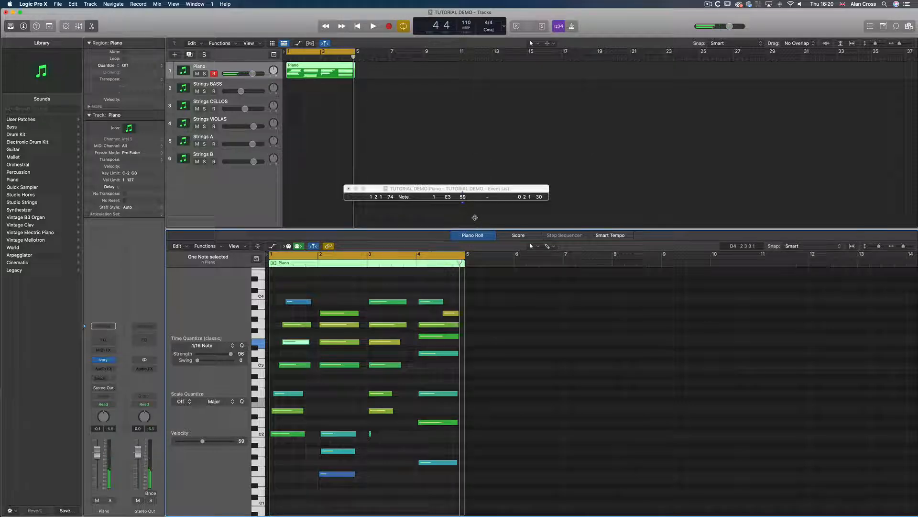
left_click(301, 302)
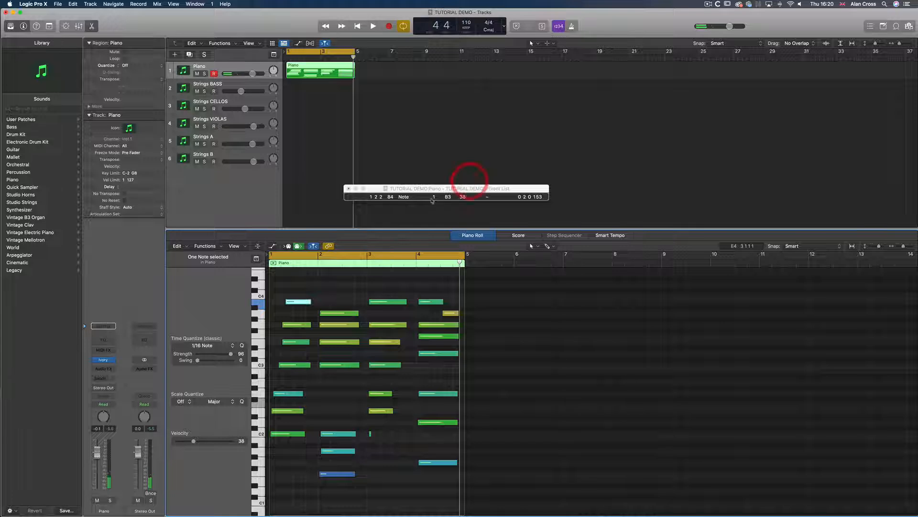
left_click(371, 433)
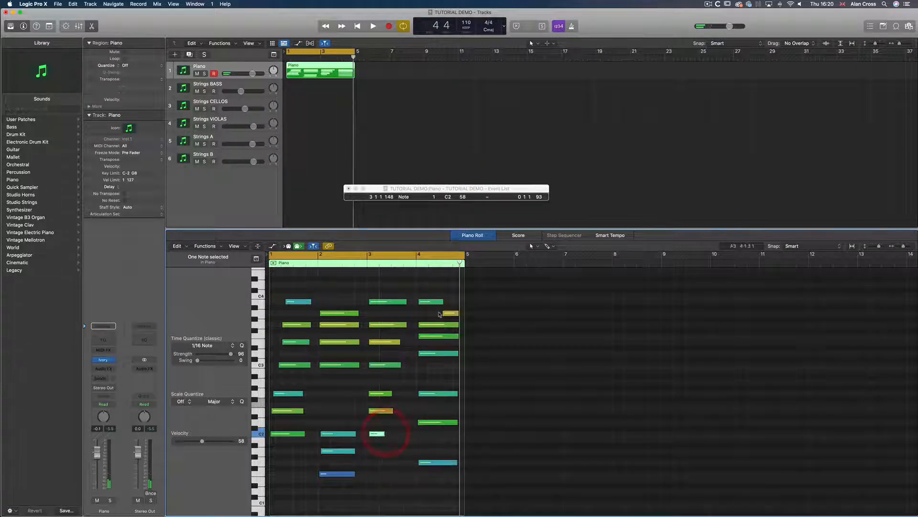
key("space")
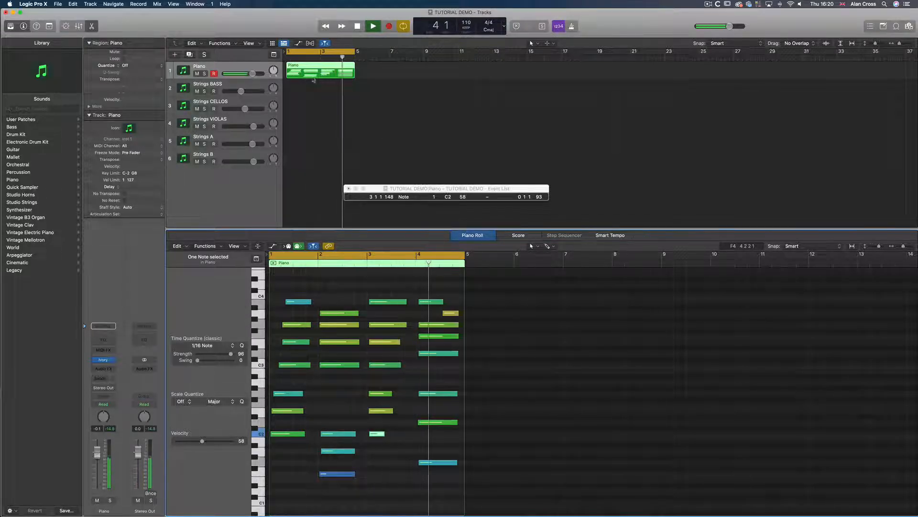
key("space")
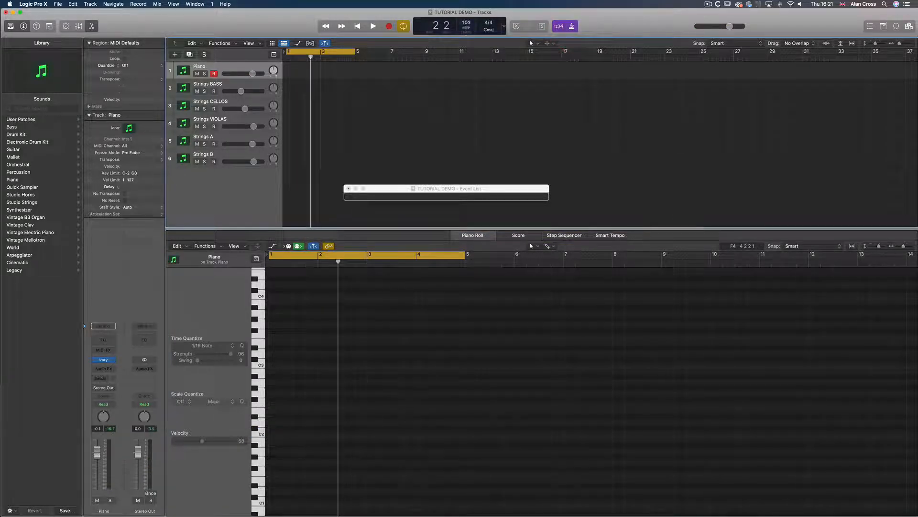
Record a new piano take over the cycle region
left_click(389, 26)
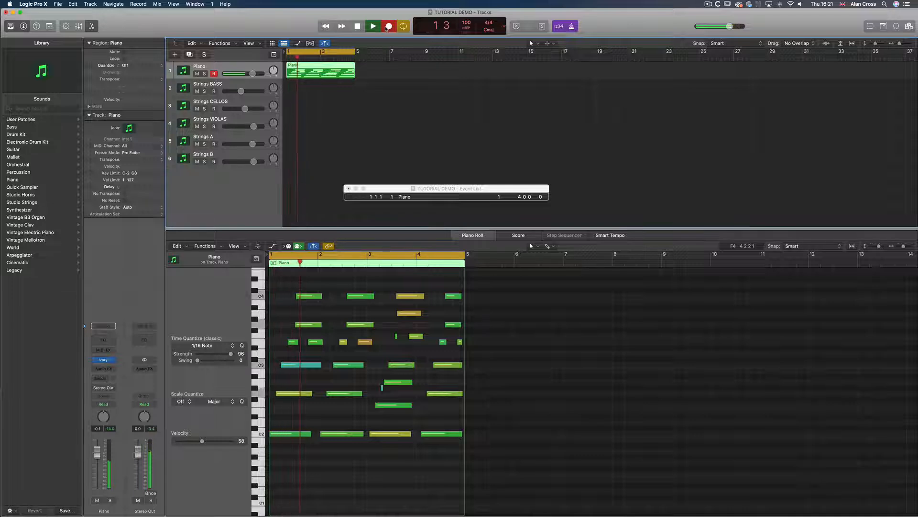
left_click(384, 389)
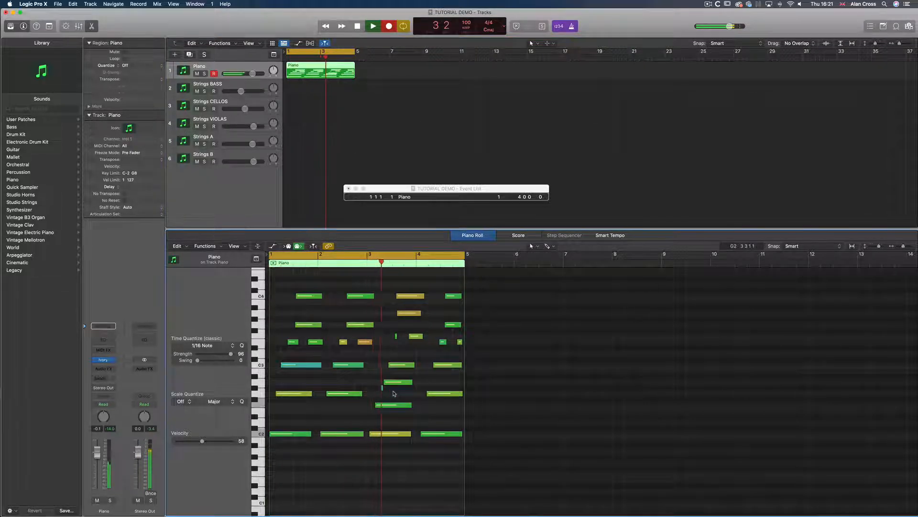
key("space")
Delete the short stray note in the third bar and play back the region
left_click(382, 388)
key("Delete")
key("space")
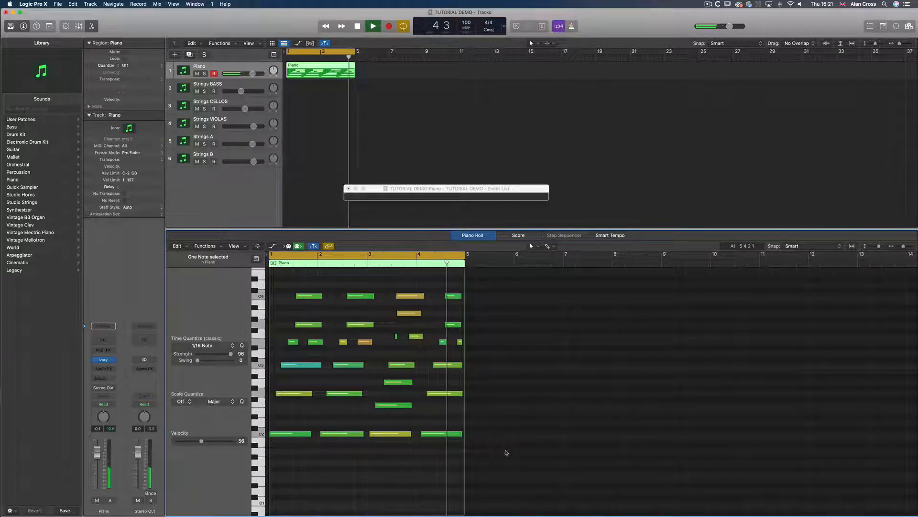
key("space")
Select all the recorded notes, set the Time Quantize strength to 86, and play back the result
left_click_drag(503, 455, 276, 266)
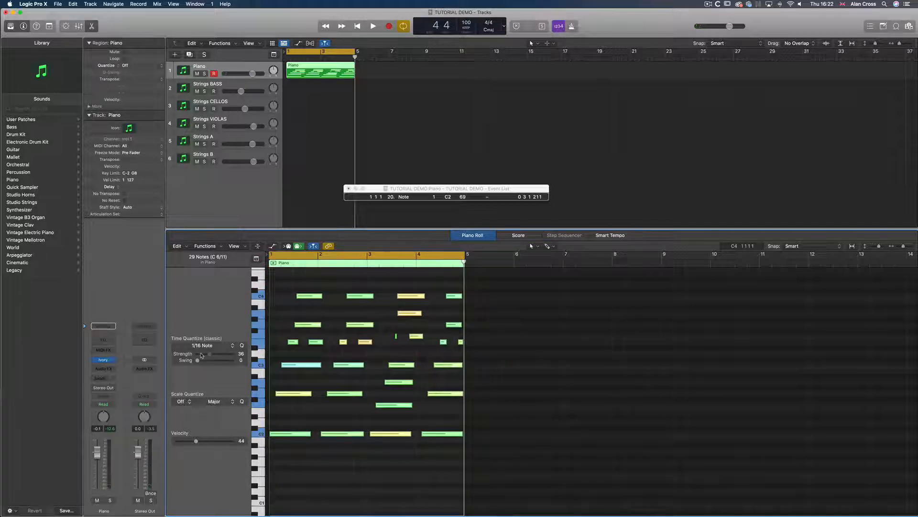
left_click_drag(235, 355, 222, 357)
key("space")
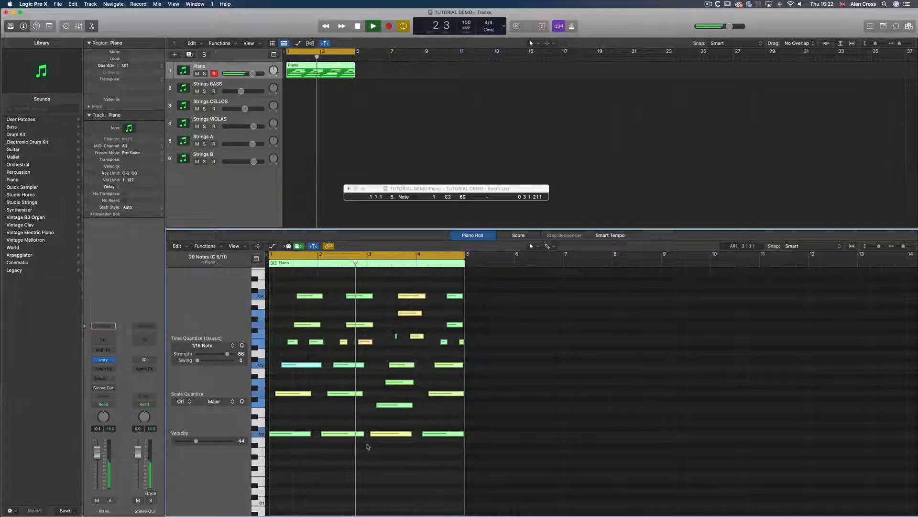
key("space")
Nudge the start positions of several individual notes to tighten the timing while auditioning playback
left_click(391, 390)
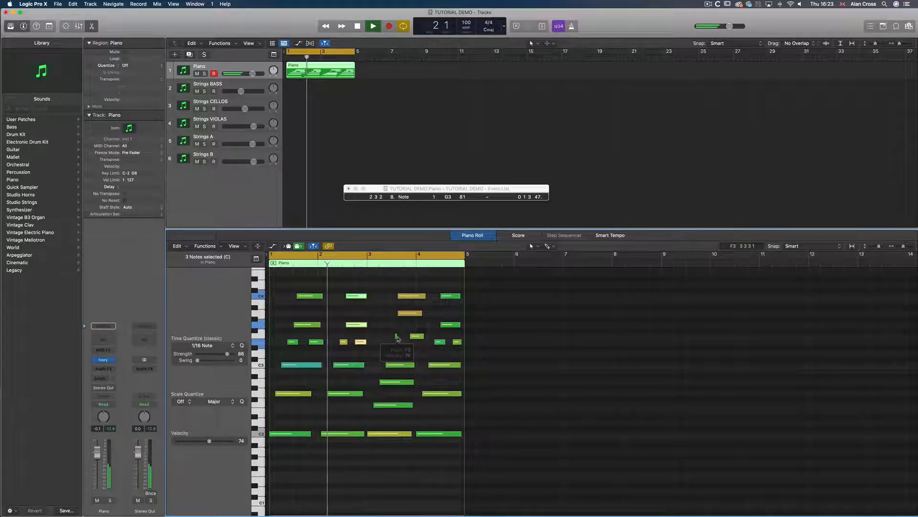
left_click(395, 336)
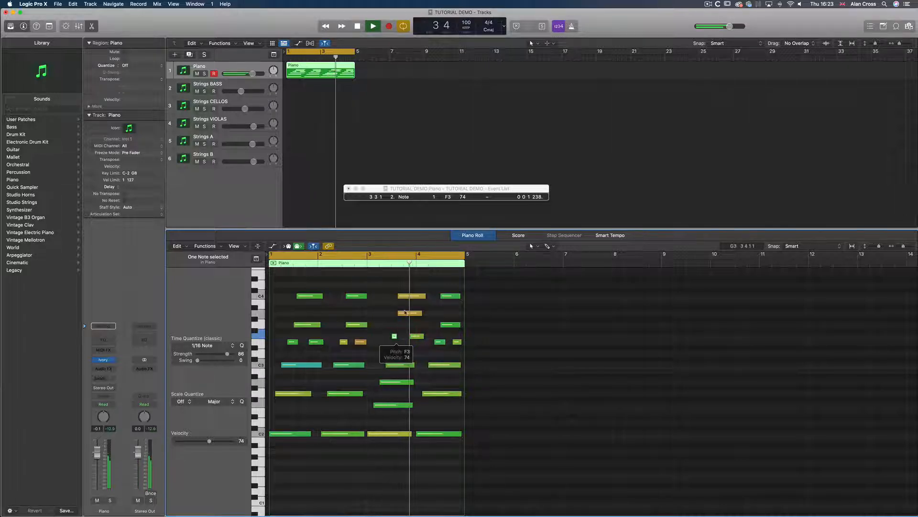
left_click_drag(399, 286, 414, 336)
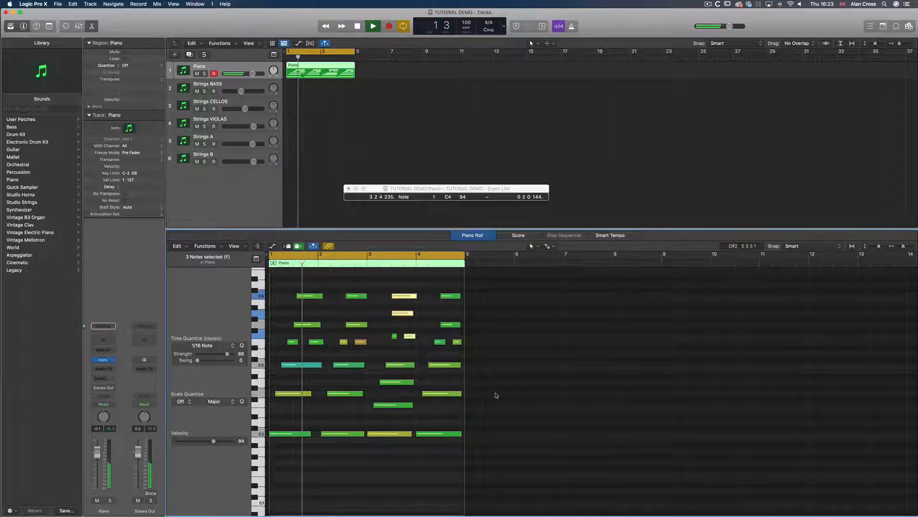
key("space")
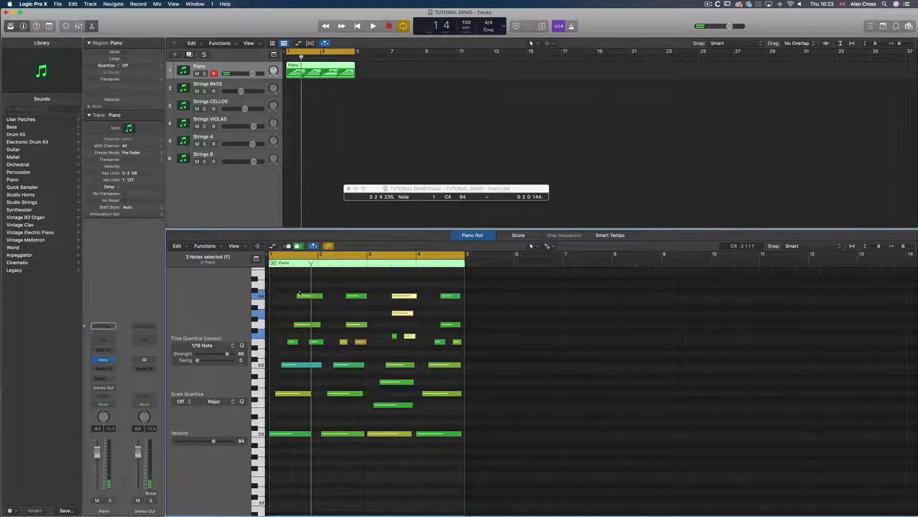
left_click_drag(297, 295, 294, 296)
left_click(311, 341)
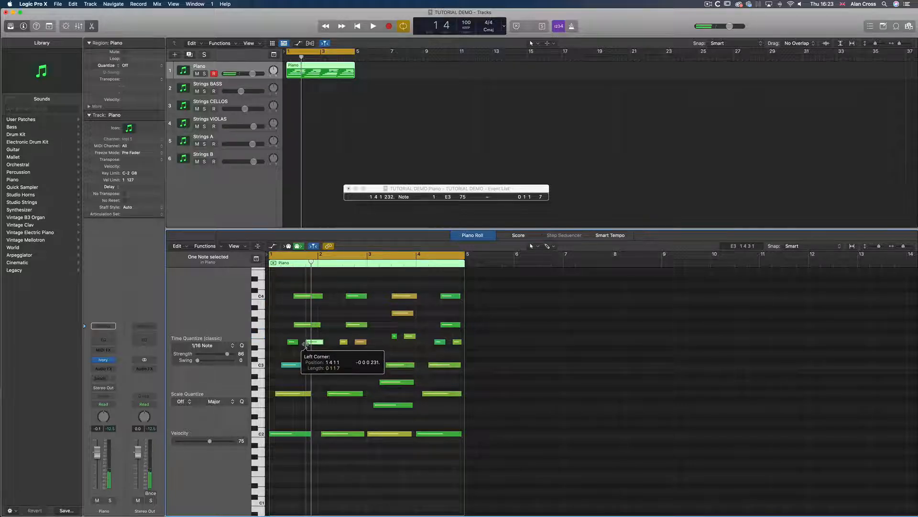
left_click_drag(340, 286, 344, 325)
key("space")
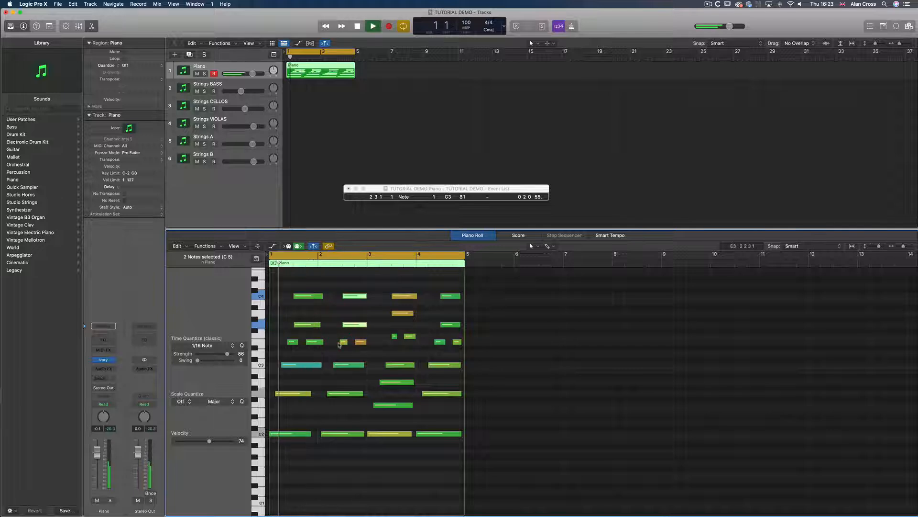
left_click(340, 342)
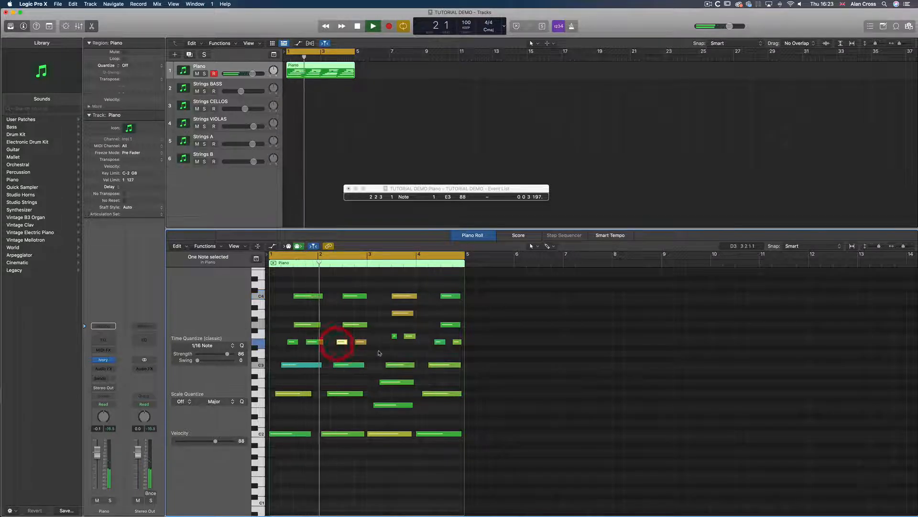
left_click_drag(334, 365, 324, 394)
left_click_drag(321, 434, 318, 434)
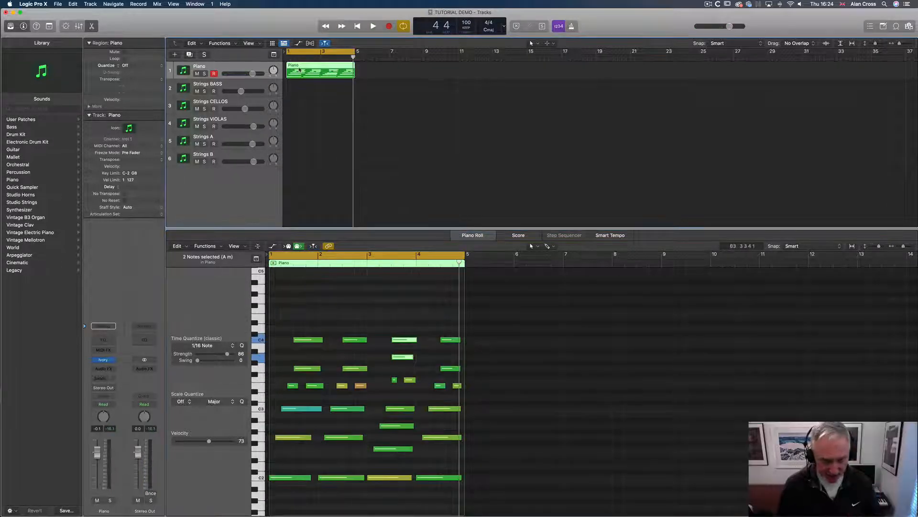
Duplicate the Piano region onto the track below and mute every note except the lowest bass line
left_click_drag(299, 70, 308, 90)
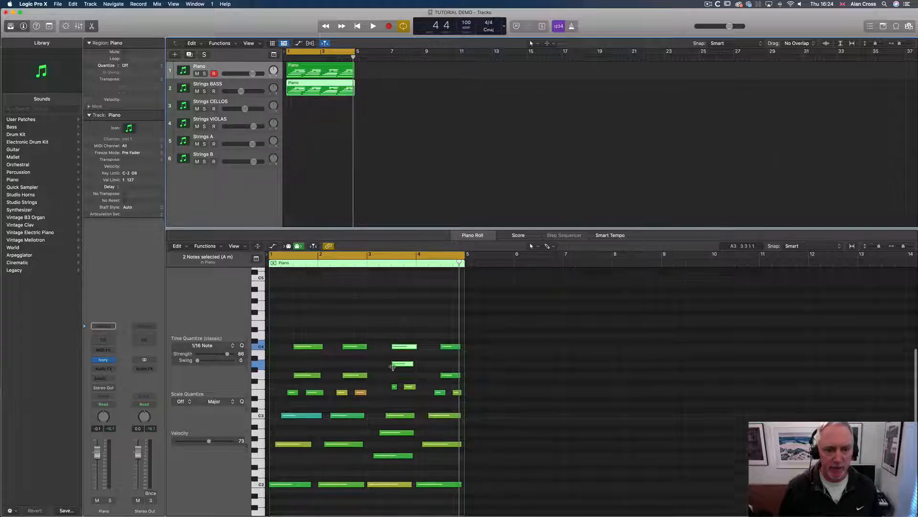
left_click_drag(278, 330, 463, 467)
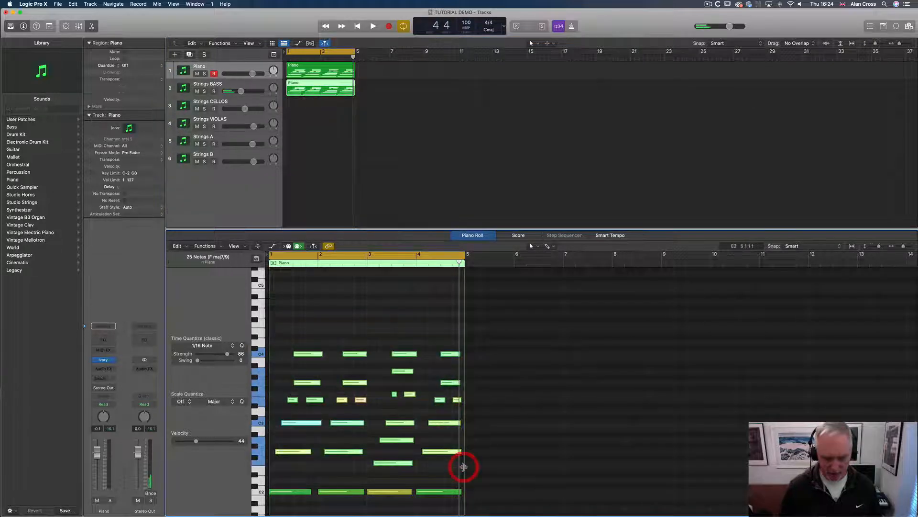
key("ctrl+m")
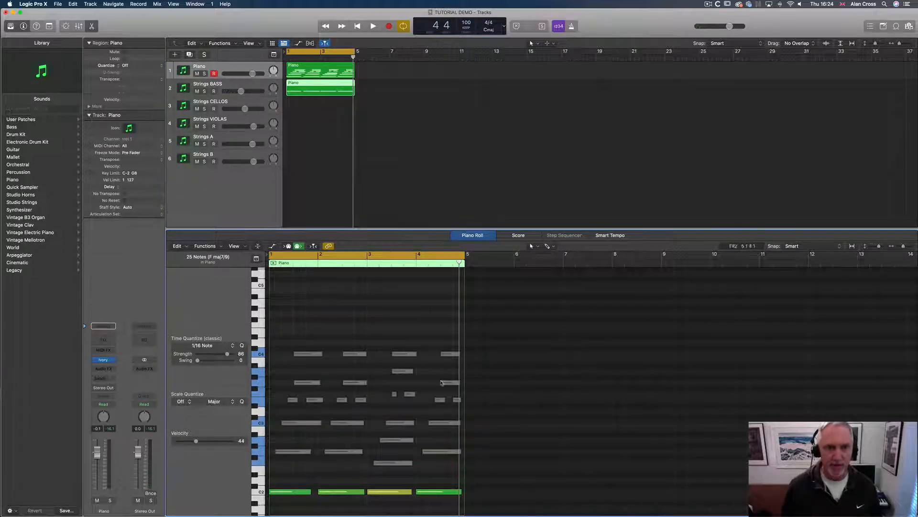
Load Spitfire Audio's BBC Symphony Orchestra (Stereo) as the software instrument on the Strings BASS track
left_click(209, 88)
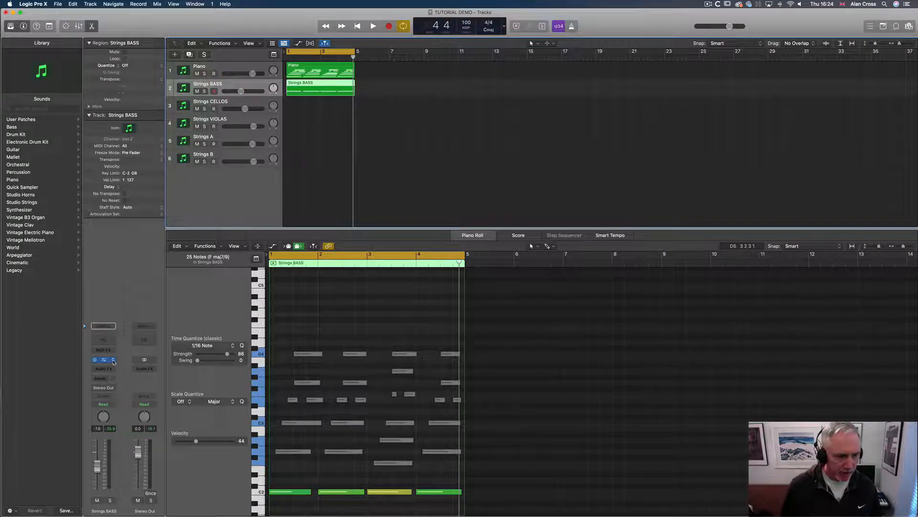
left_click(113, 362)
mouse_move(158, 505)
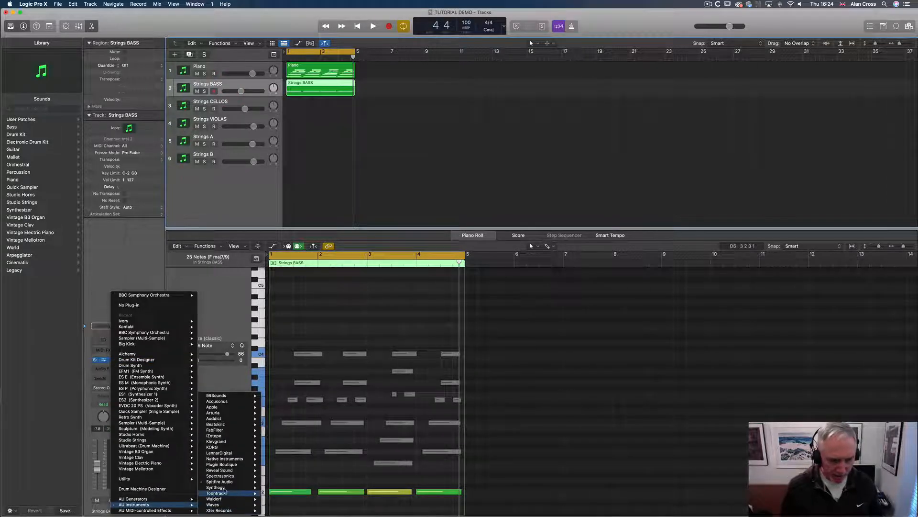
mouse_move(222, 482)
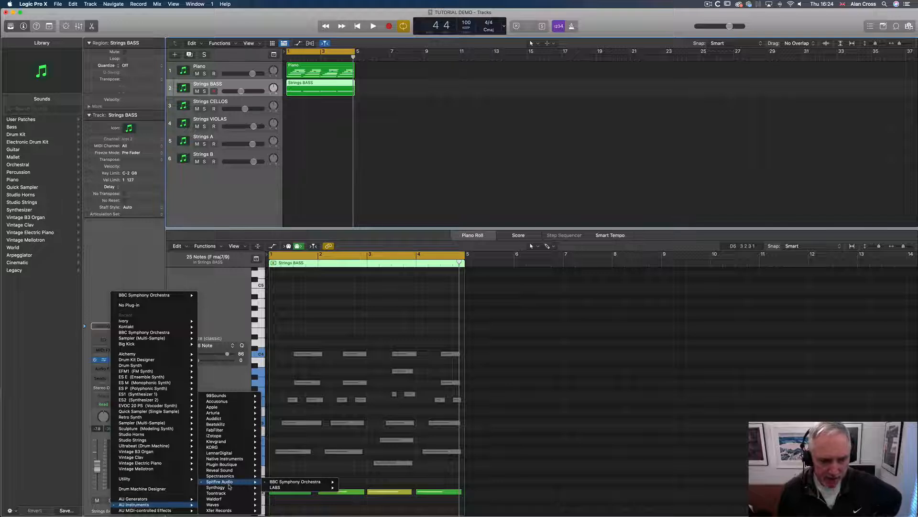
mouse_move(283, 484)
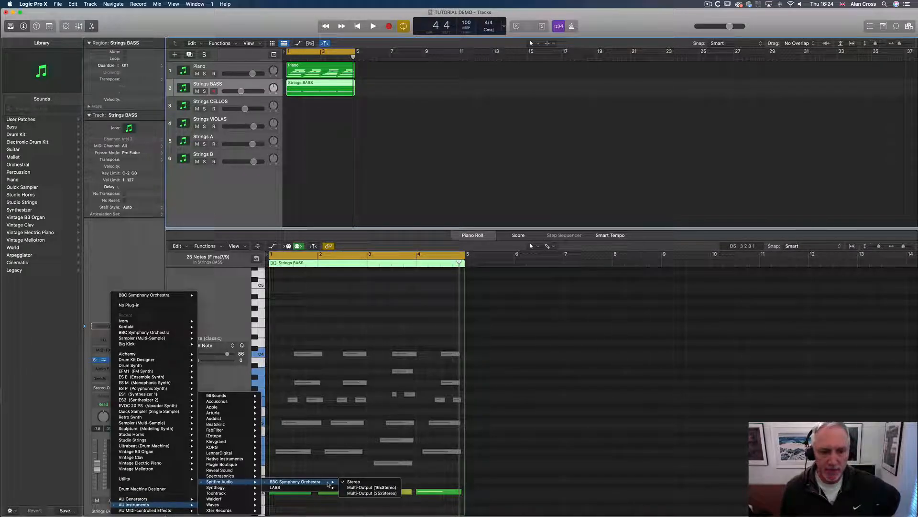
left_click(496, 425)
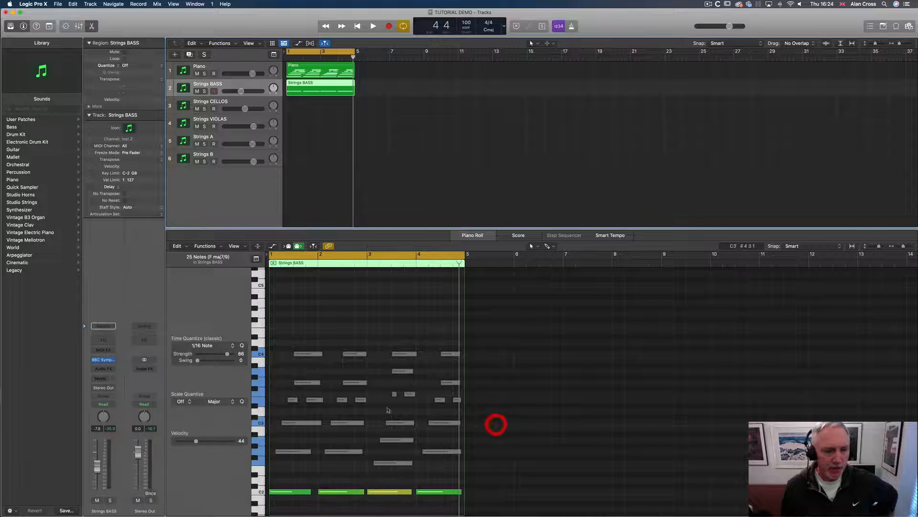
Open the BBC Symphony Orchestra instrument and examine the orchestra sections it offers
left_click(104, 360)
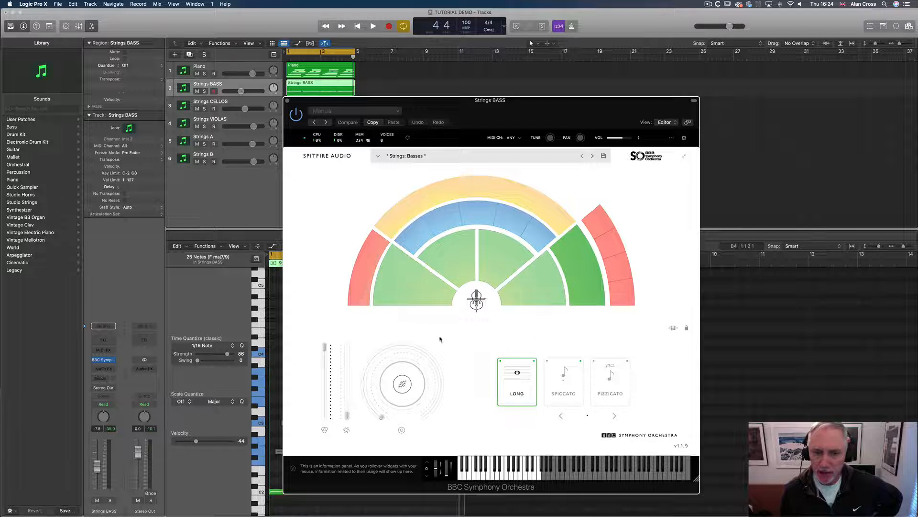
mouse_move(472, 195)
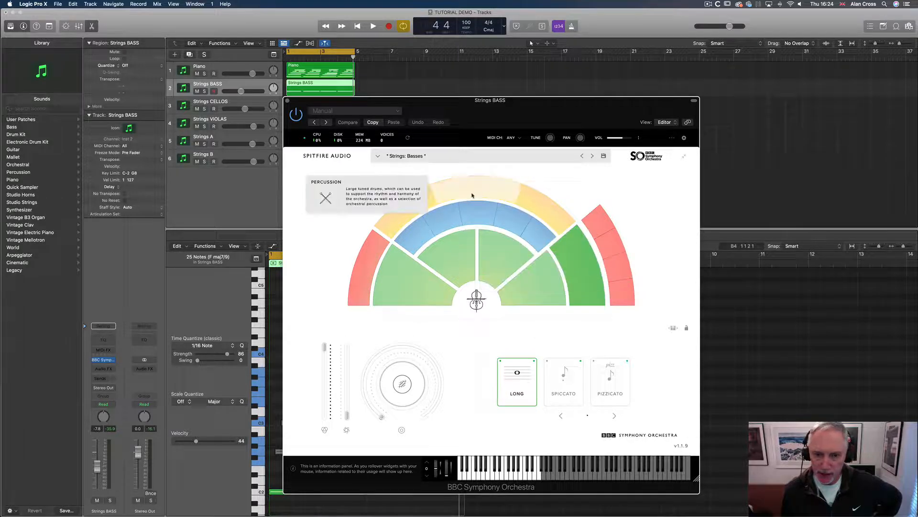
mouse_move(363, 265)
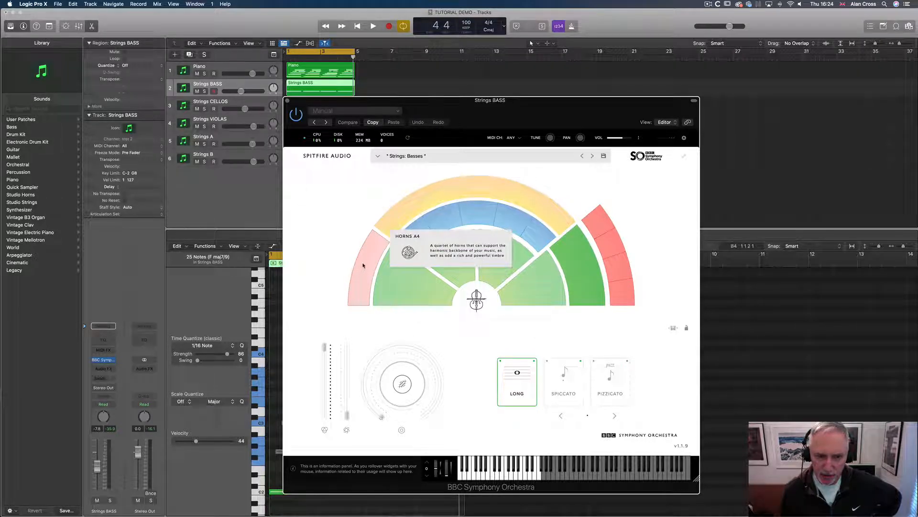
mouse_move(415, 206)
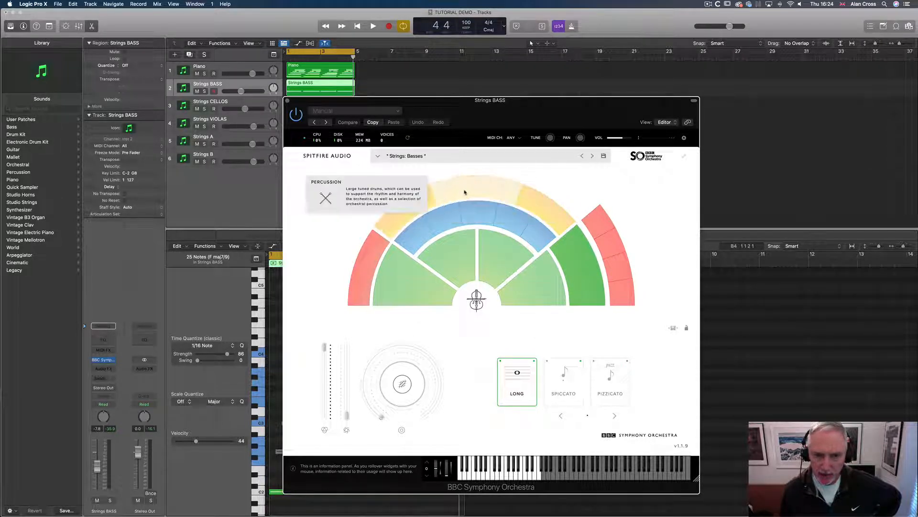
mouse_move(544, 206)
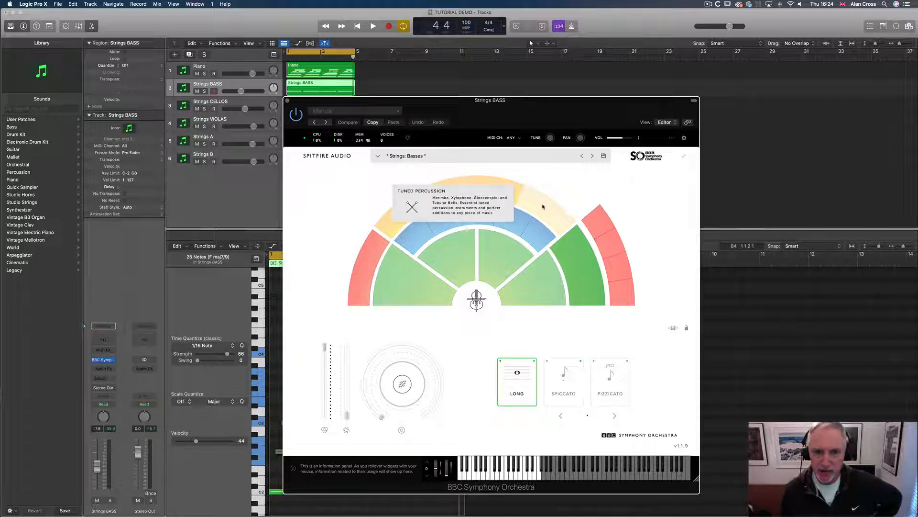
mouse_move(583, 243)
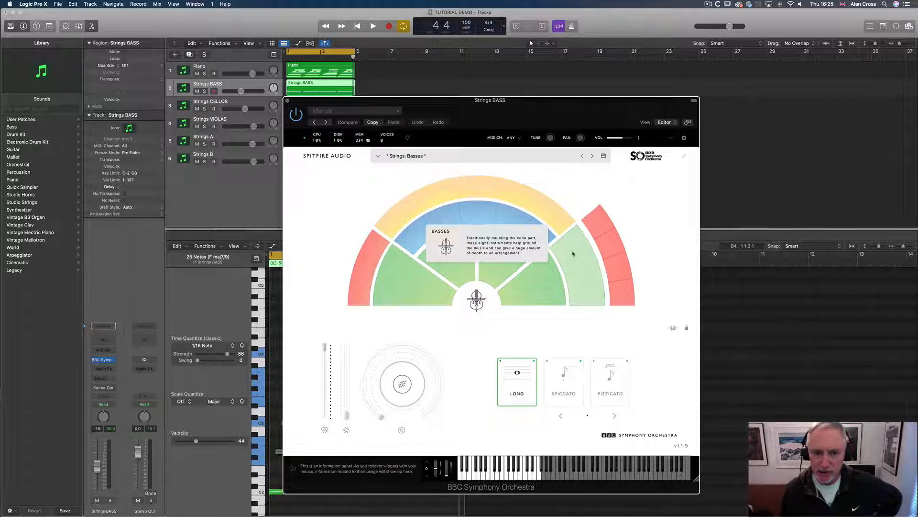
mouse_move(502, 260)
mouse_move(457, 258)
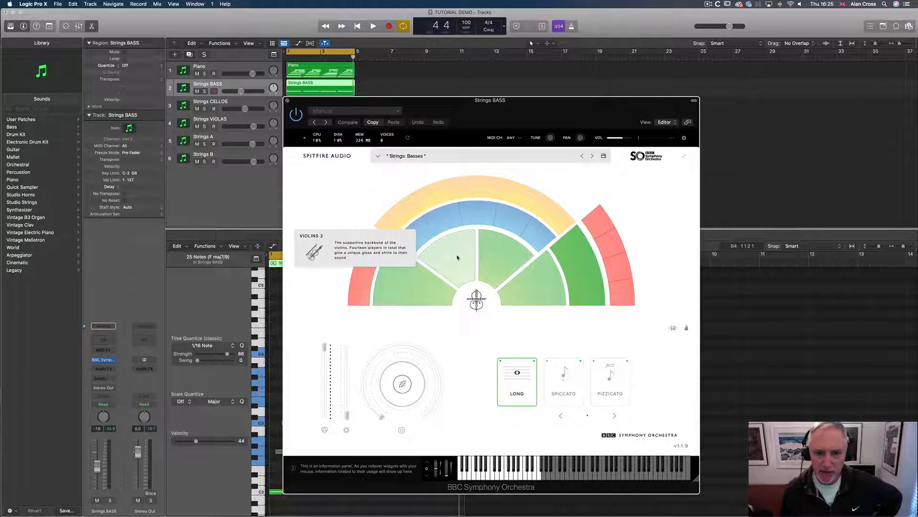
mouse_move(420, 276)
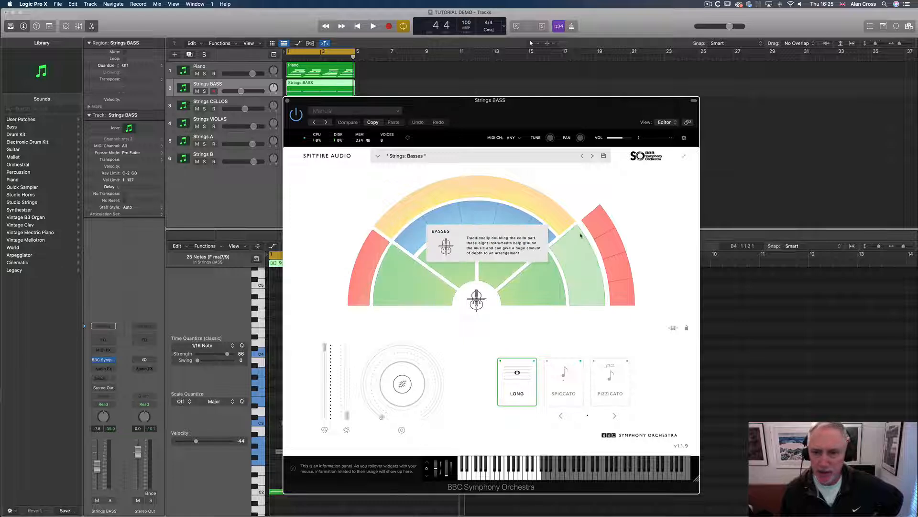
mouse_move(602, 225)
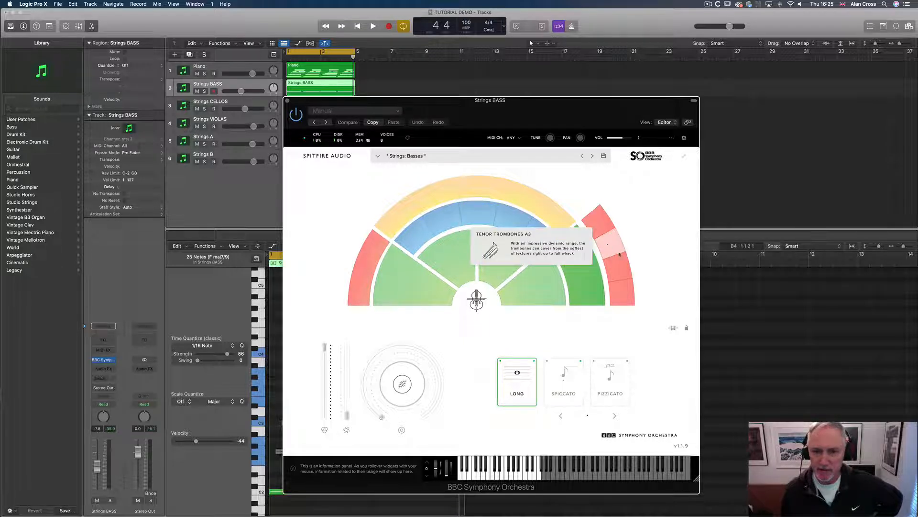
mouse_move(631, 302)
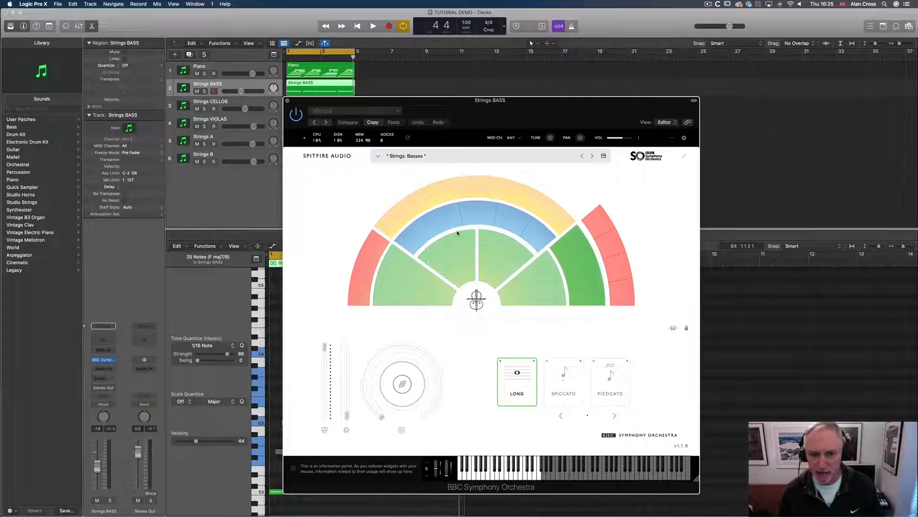
Pick the Basses section with the Long articulation and close the instrument window
left_click(587, 264)
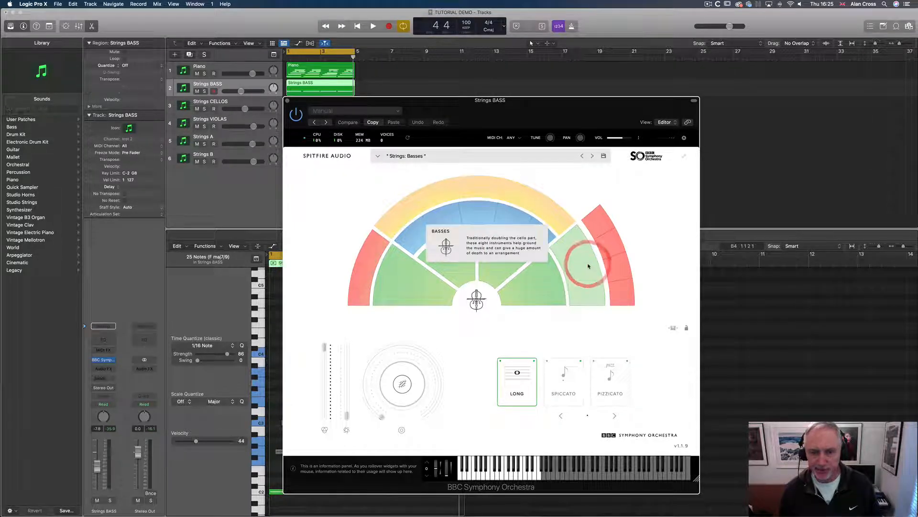
left_click(525, 378)
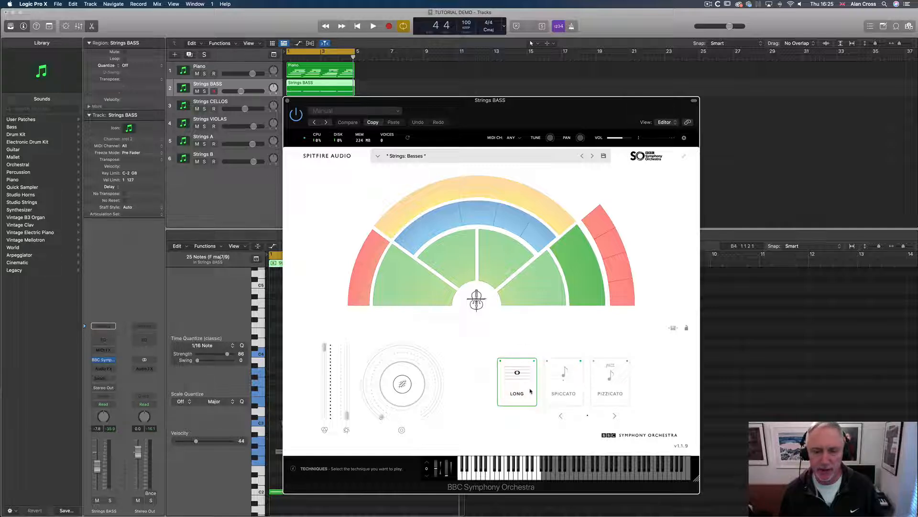
left_click(288, 102)
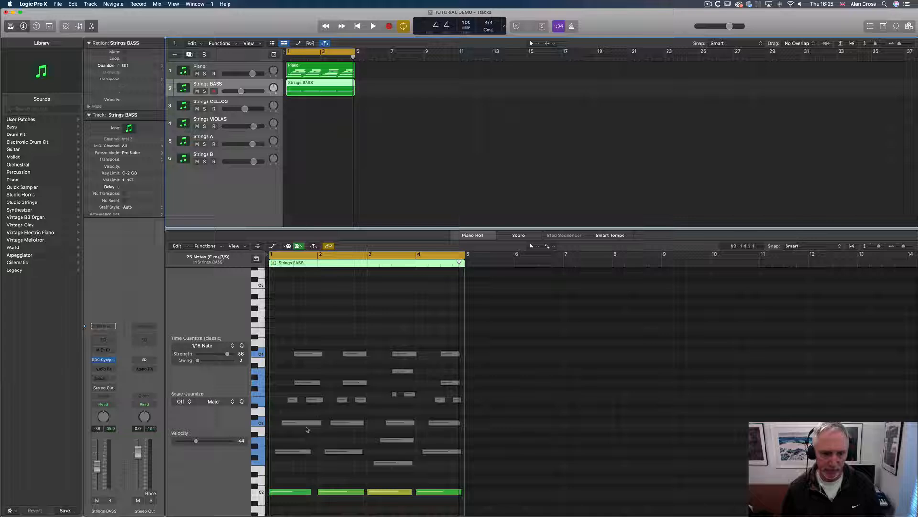
Mute the Piano track, play the Strings BASS part and raise its volume slightly
left_click(376, 319)
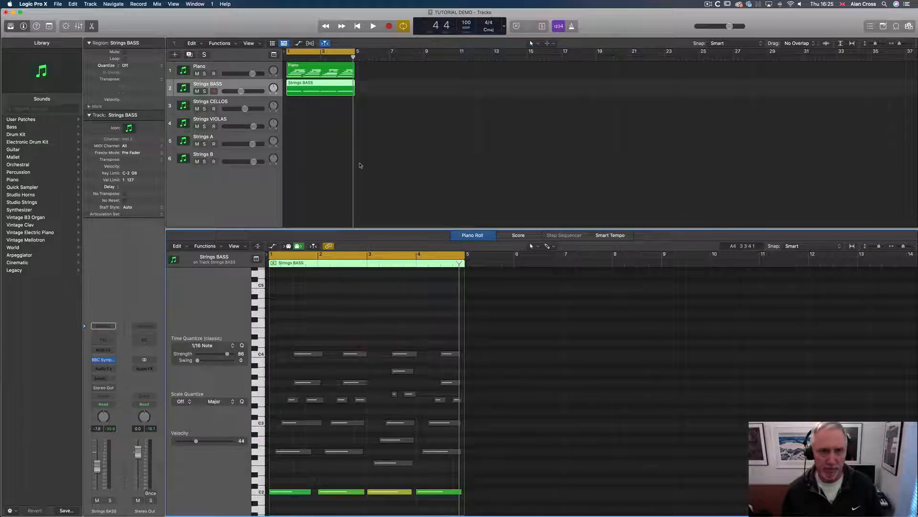
key("space")
left_click(197, 74)
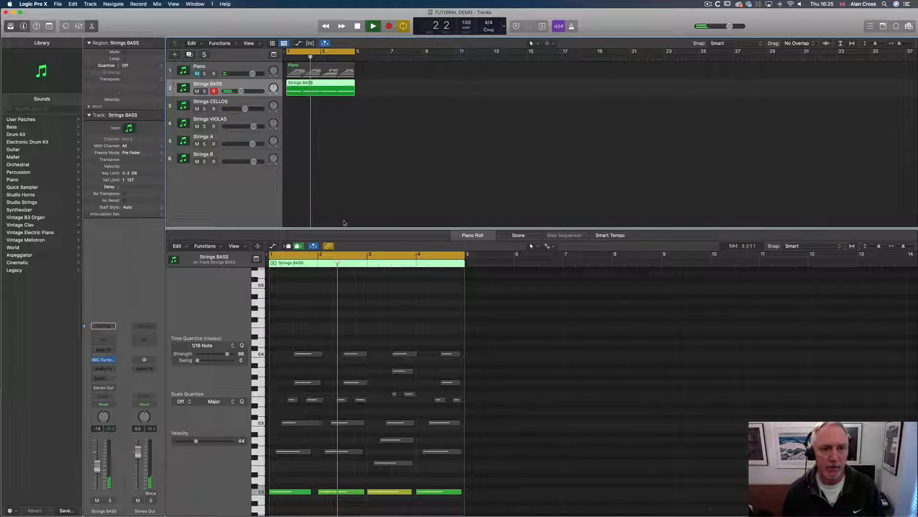
left_click_drag(240, 91, 251, 91)
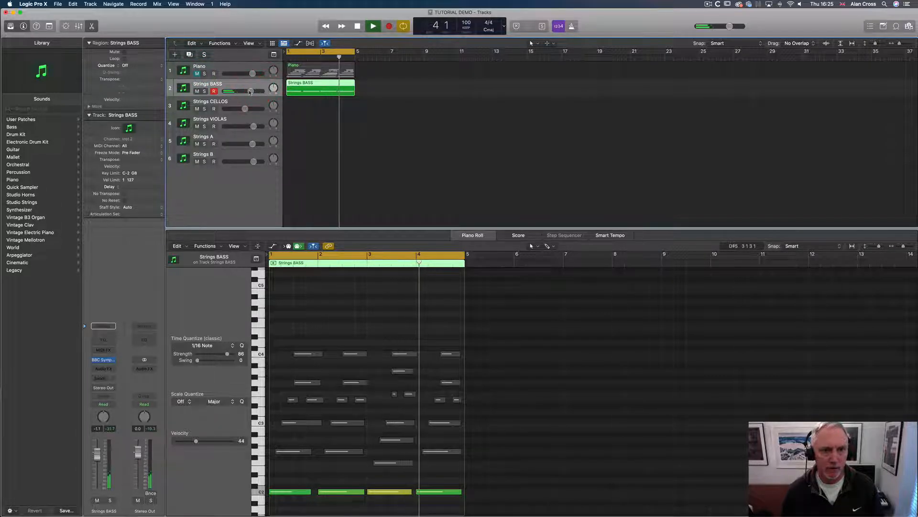
key("space")
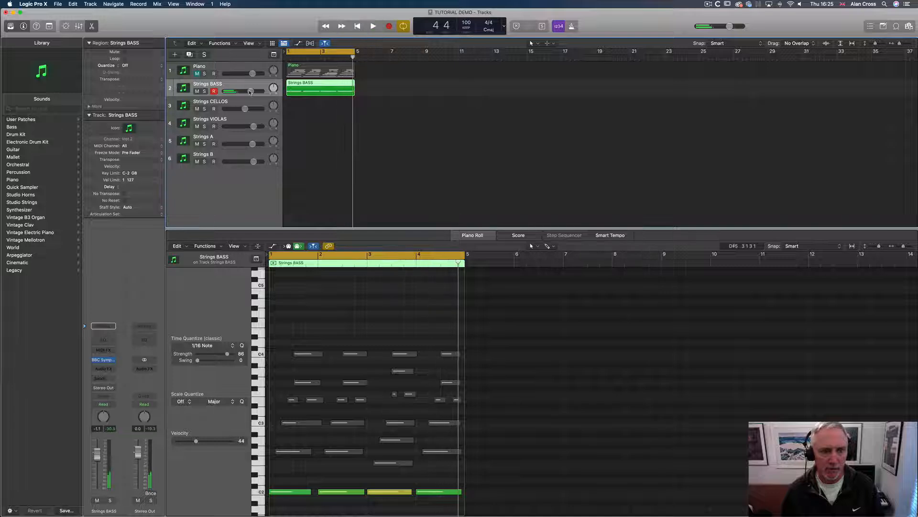
Select the four lowest bass notes and audition them
scroll(338, 328, "down", 8)
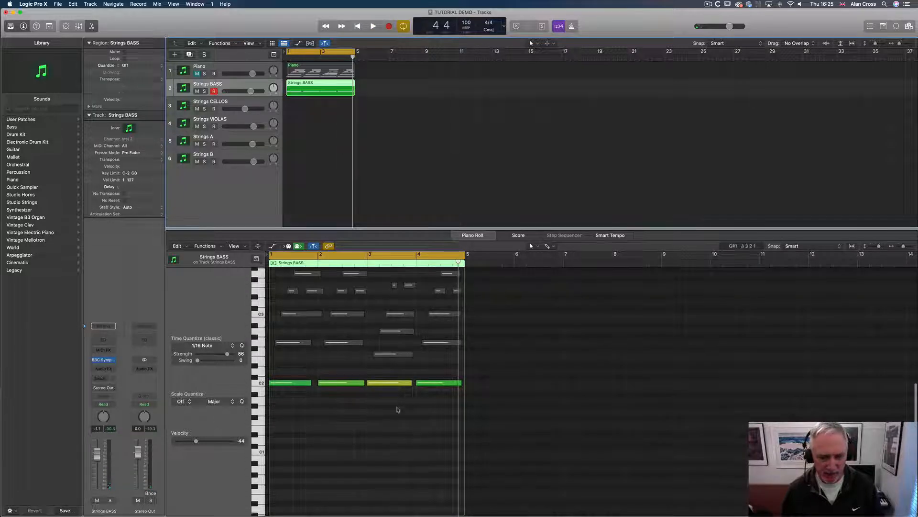
left_click_drag(439, 407, 289, 451)
key("space")
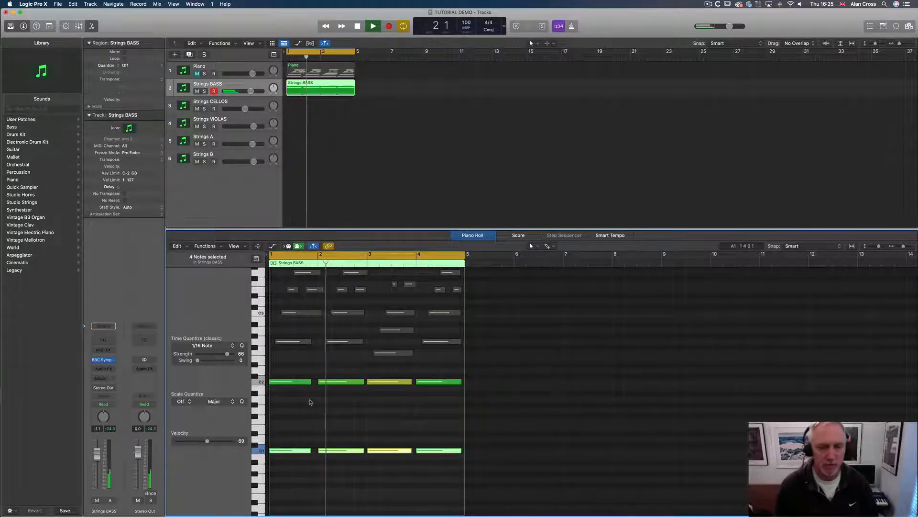
key("space")
Trim the starts of the four higher bass notes by about half a bar and play back
left_click_drag(289, 368, 427, 394)
left_click_drag(269, 383, 293, 382)
key("space")
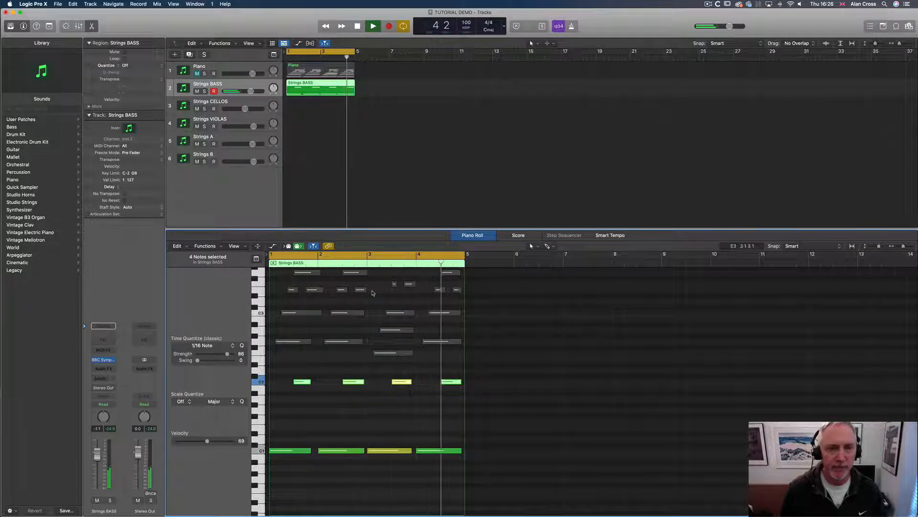
key("space")
Slightly nudge the second bar's low bass note and audition the result
left_click_drag(363, 450, 360, 450)
key("space")
key("space")
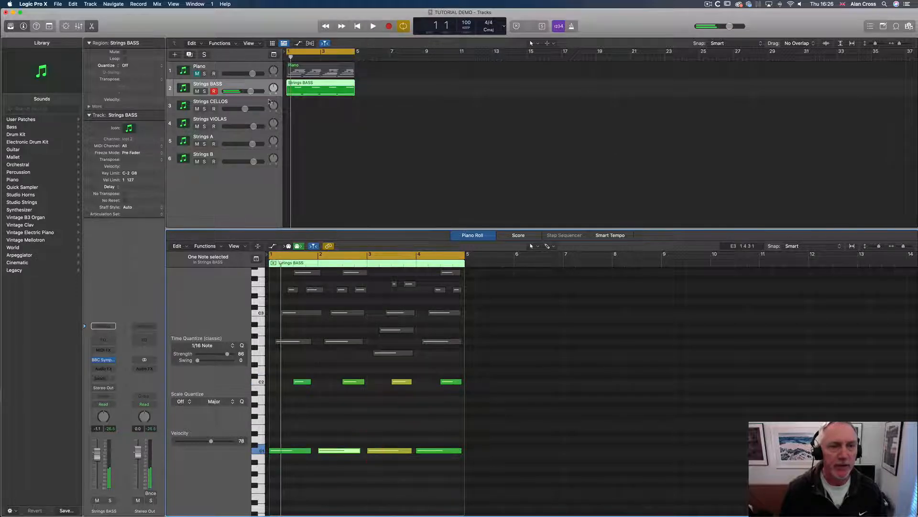
Copy the Strings BASS region onto the Strings CELLOS track and delete its lowest bass notes
left_click(316, 71)
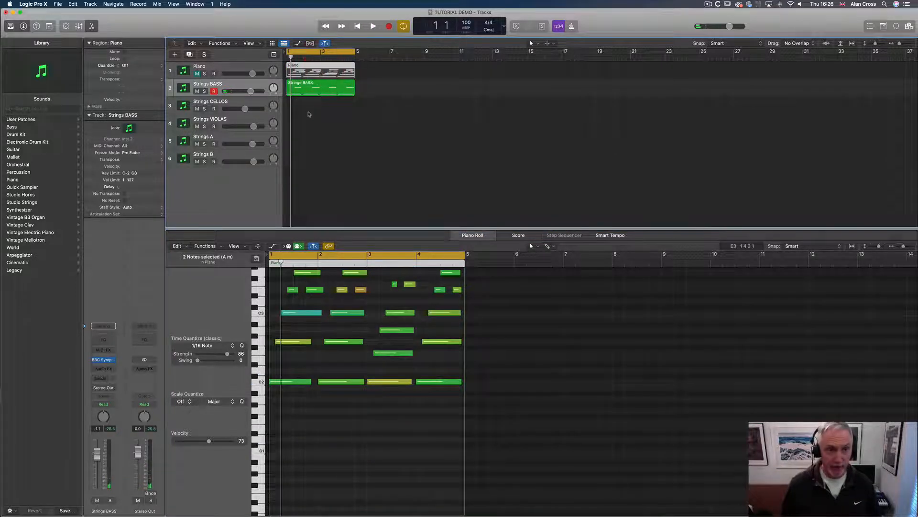
left_click_drag(305, 86, 304, 106)
left_click_drag(309, 374, 456, 489)
key("Delete")
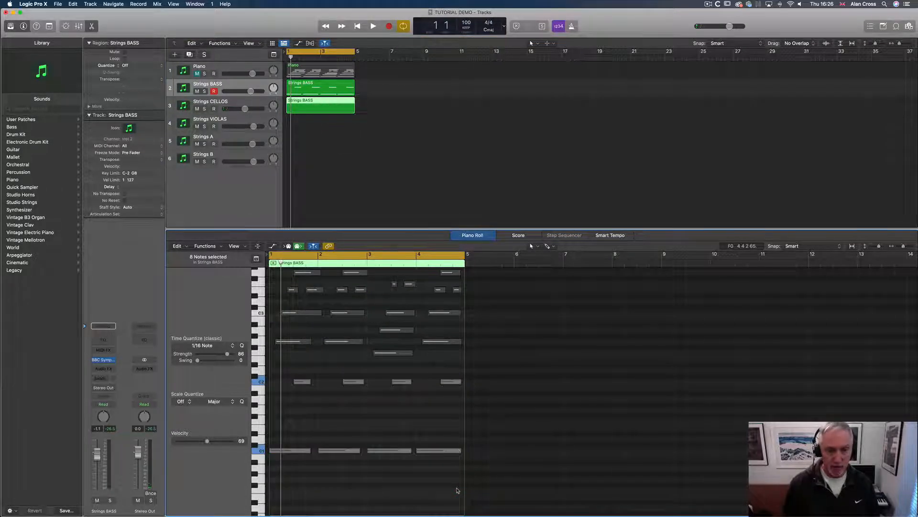
Select four mid-range notes in the cello region and play back
scroll(328, 357, "up", 4)
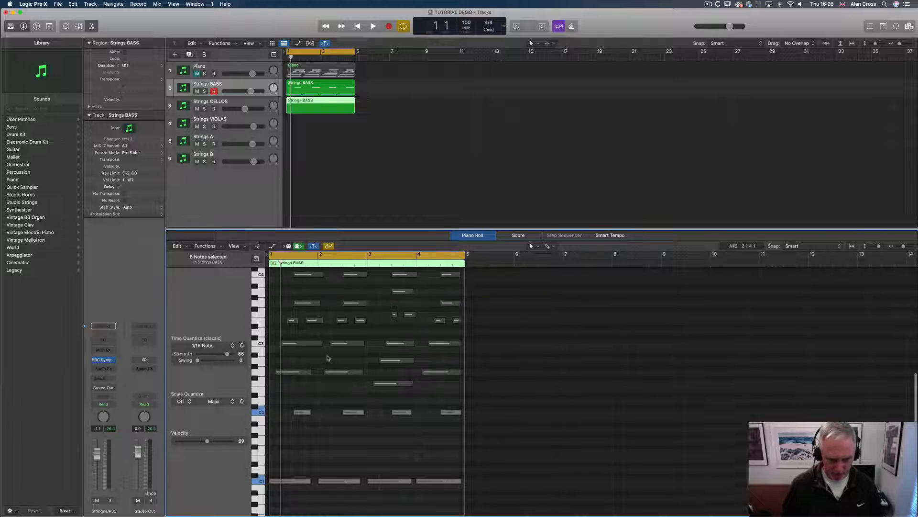
left_click_drag(445, 432, 279, 407)
key("space")
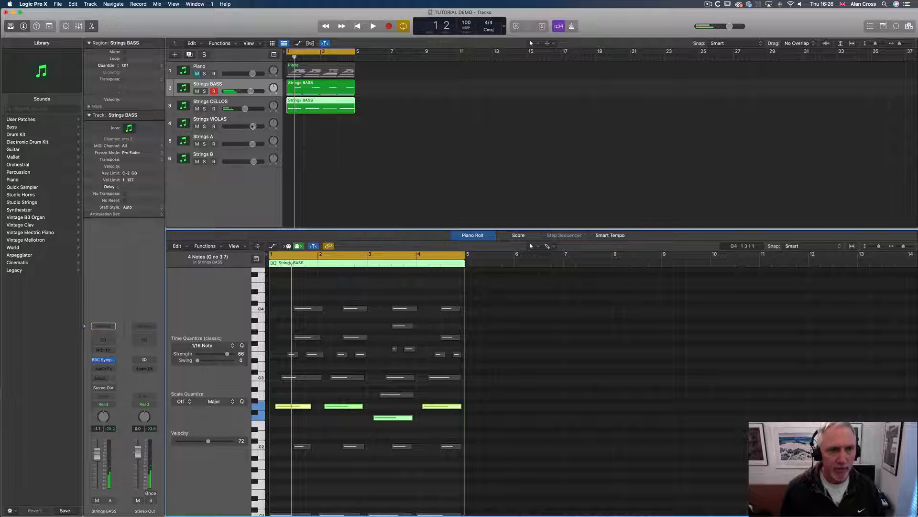
Solo the Strings CELLOS track and open its BBC Symphony Orchestra instrument to check the Celli patch
left_click(205, 109)
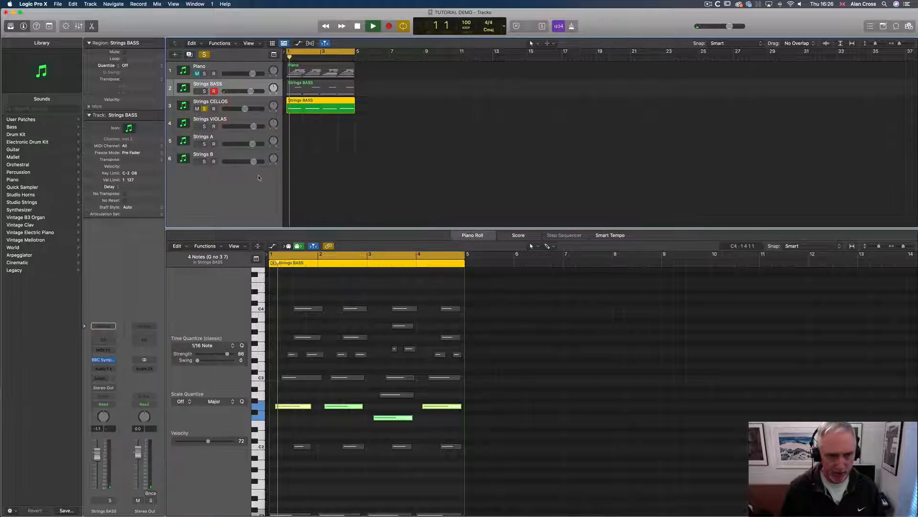
left_click(237, 103)
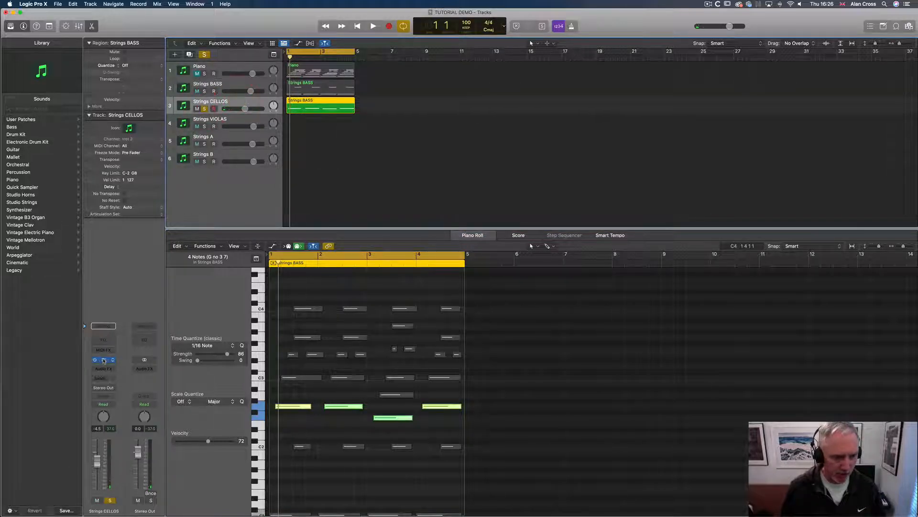
left_click(110, 360)
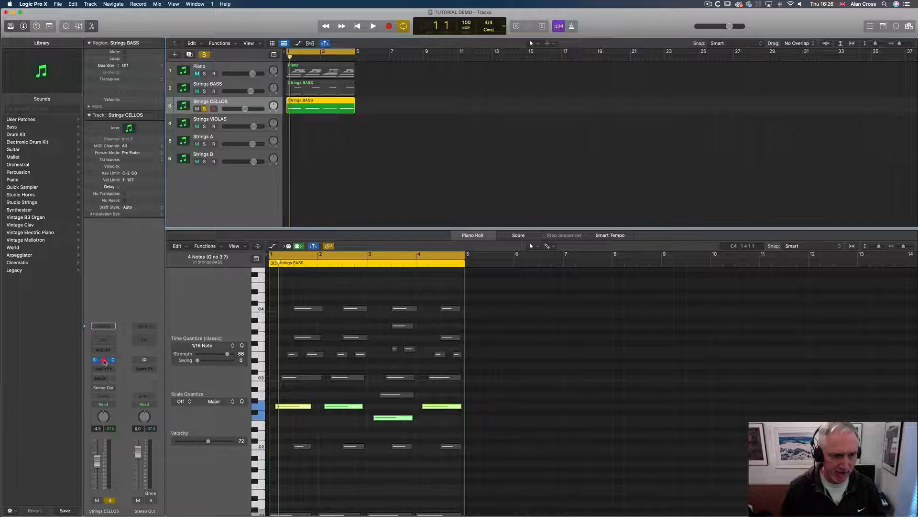
mouse_move(531, 281)
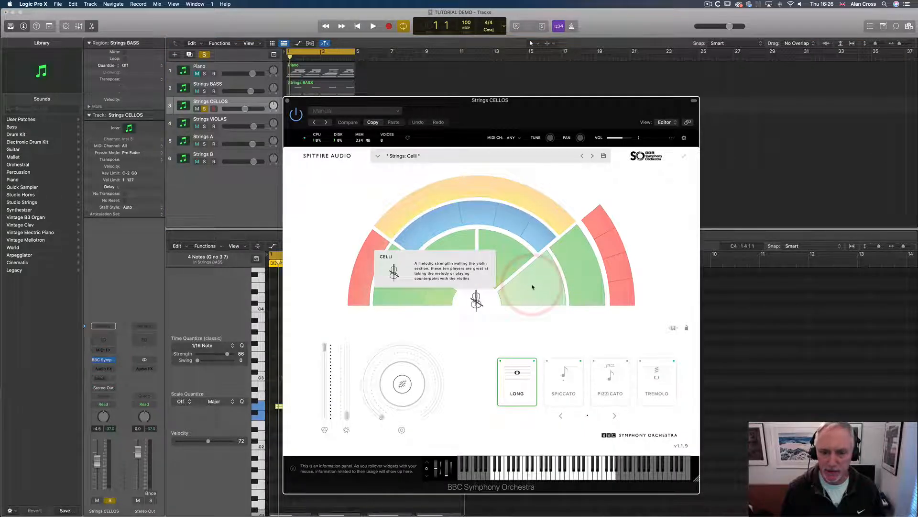
left_click(288, 101)
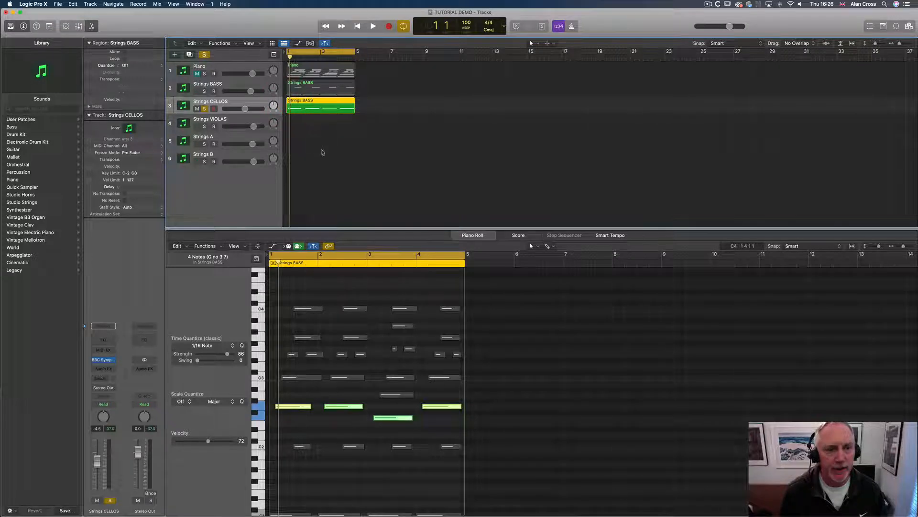
Play the cellos, then solo the Strings BASS track too, lower its volume slightly and audition both together
key("space")
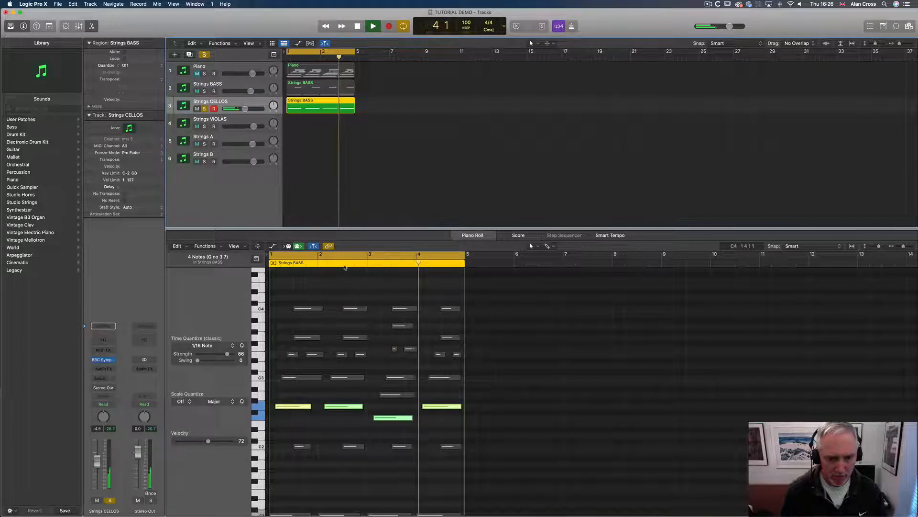
key("space")
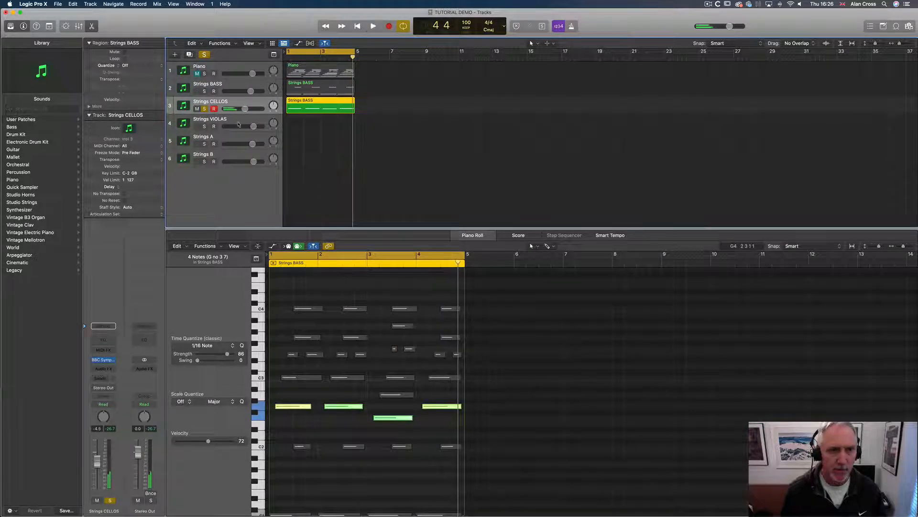
left_click(205, 91)
mouse_move(251, 91)
left_mouse_down()
mouse_move(243, 92)
mouse_move(248, 109)
mouse_move(239, 92)
left_mouse_up()
key("space")
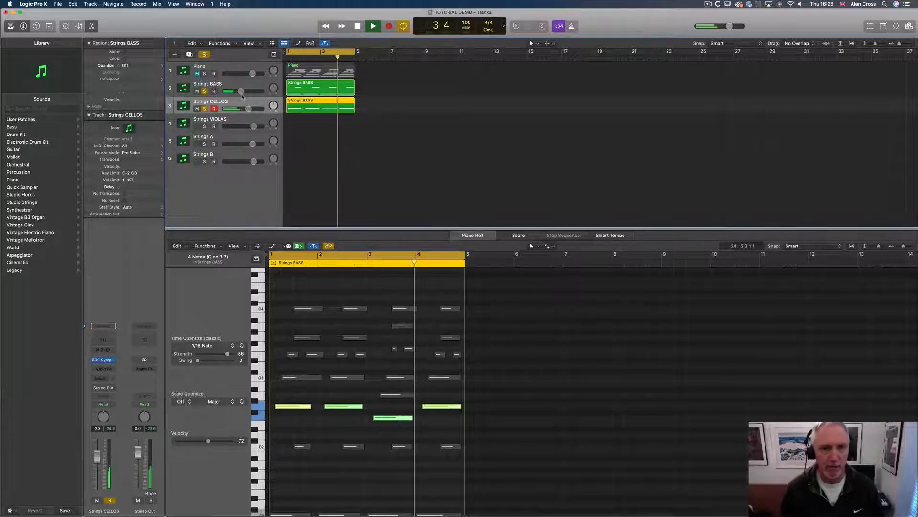
key("space")
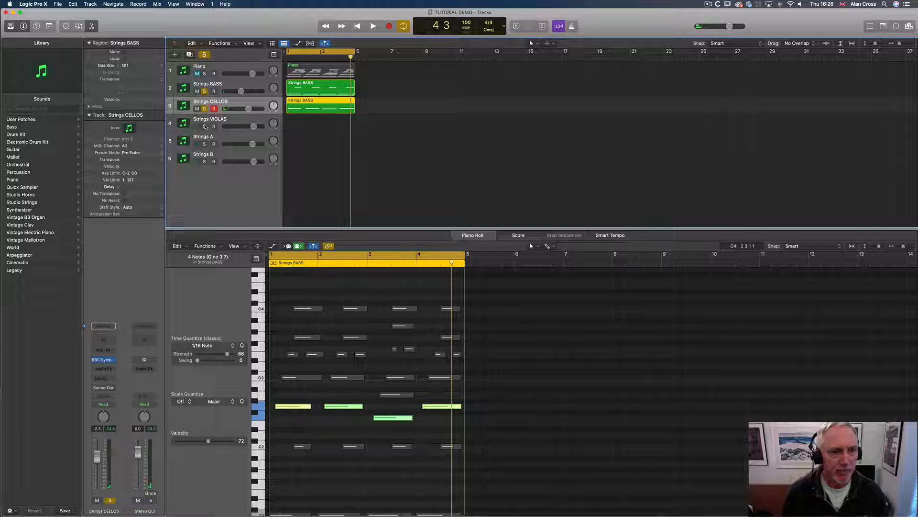
Copy the cello region onto the Strings VIOLAS track
left_click(308, 103)
left_click(319, 127)
left_click(311, 108)
left_click_drag(311, 108, 310, 126)
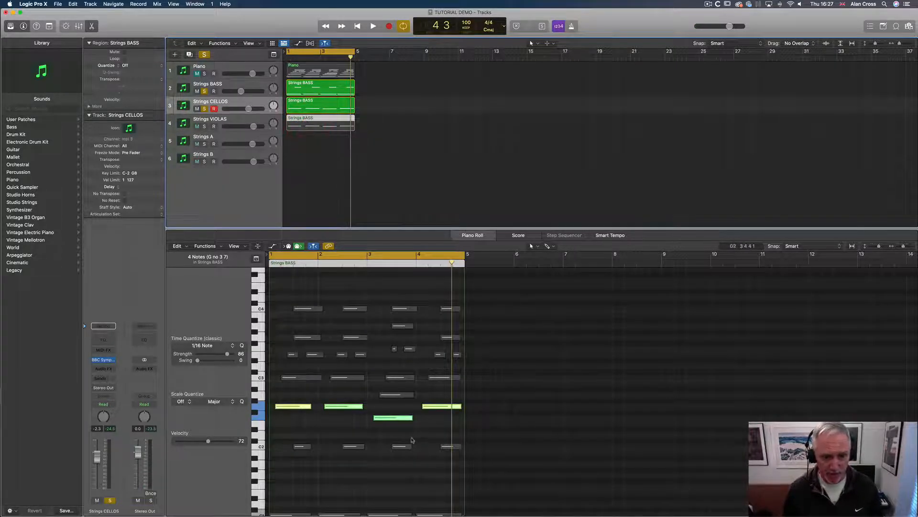
Mute the lowest bass notes in the viola copy and select the five mid-range notes around C3
left_click(294, 406)
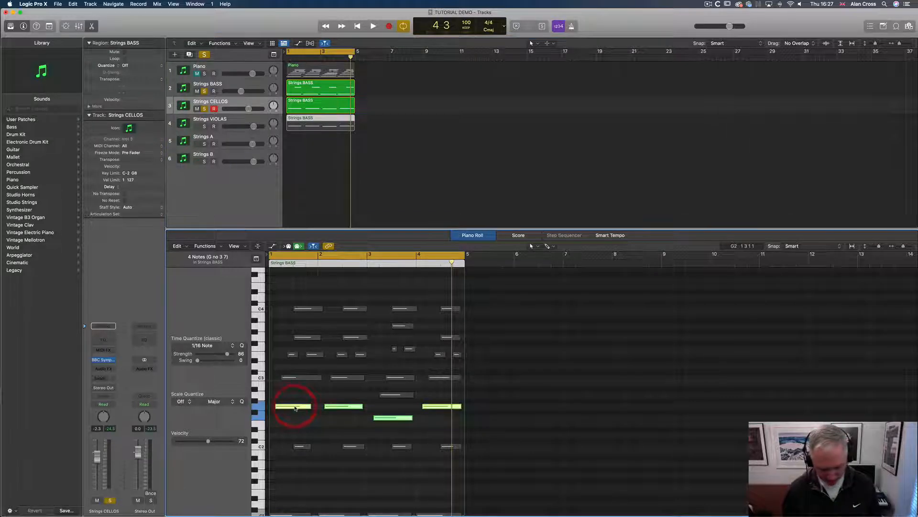
key("ctrl+m")
left_click(289, 371)
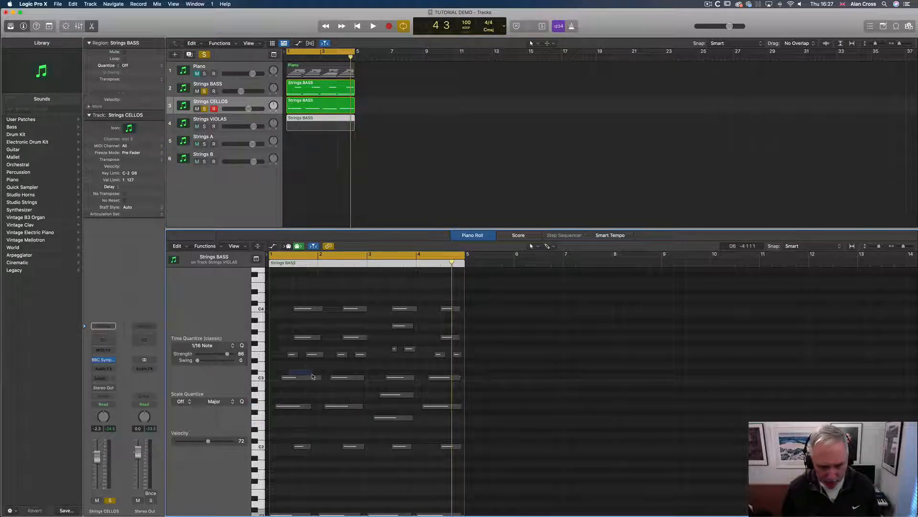
left_click_drag(315, 377, 444, 397)
key("ctrl+m")
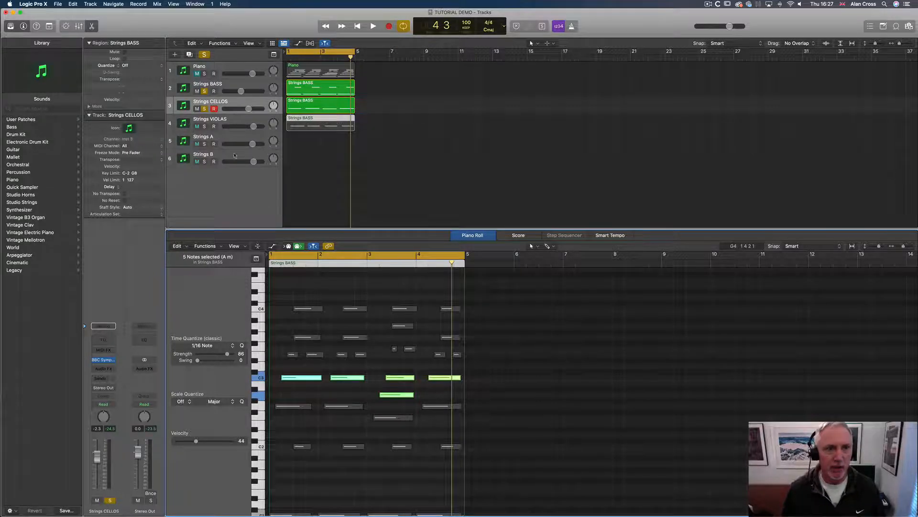
Select the Strings VIOLAS track and open its Kontakt instrument to browse the library and loaded Albion patch
left_click(239, 120)
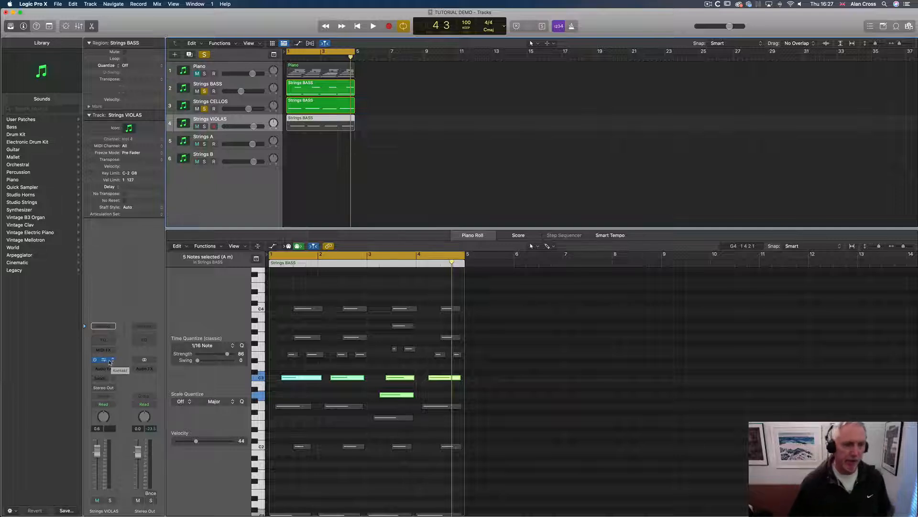
left_click(104, 361)
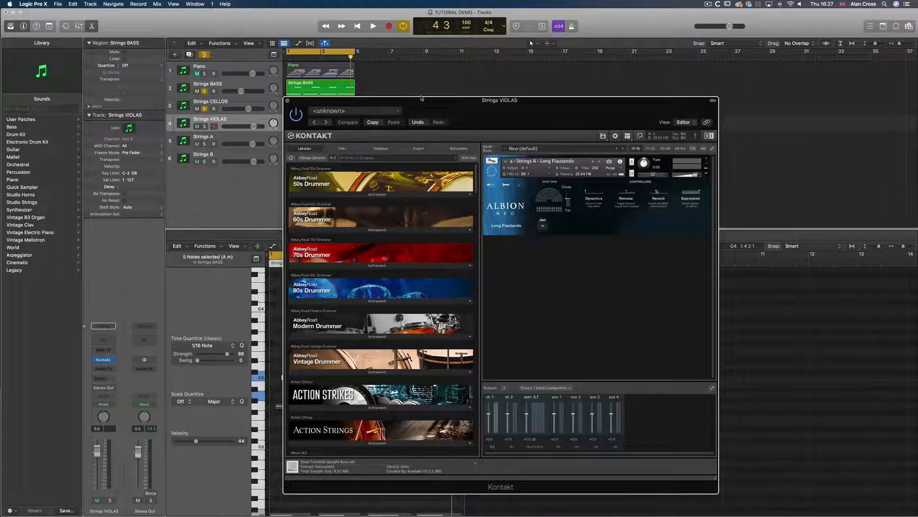
left_click_drag(423, 106, 359, 90)
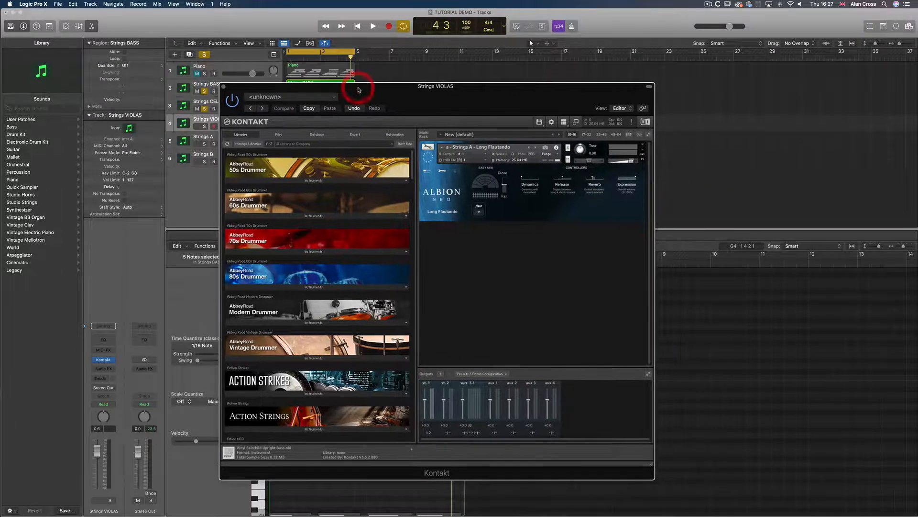
scroll(325, 282, "down", 10)
scroll(325, 282, "up", 10)
scroll(325, 282, "down", 20)
scroll(324, 281, "up", 15)
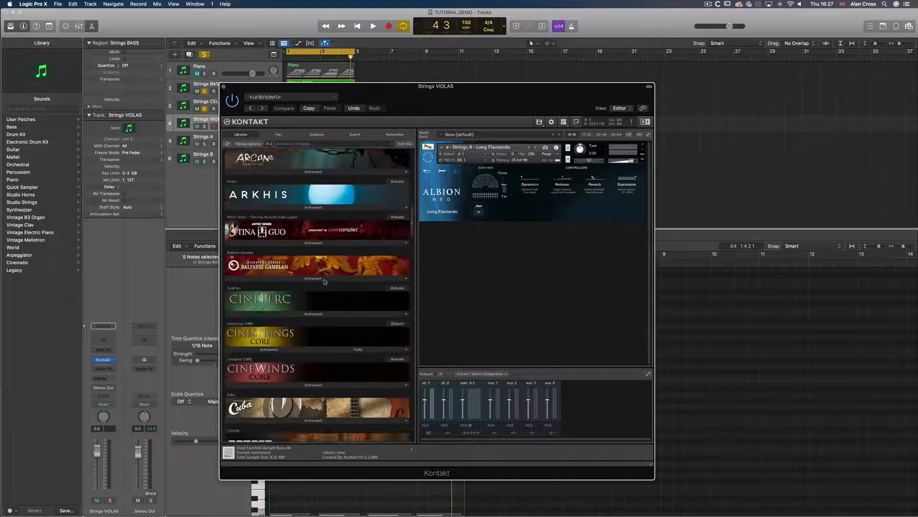
left_click(317, 310)
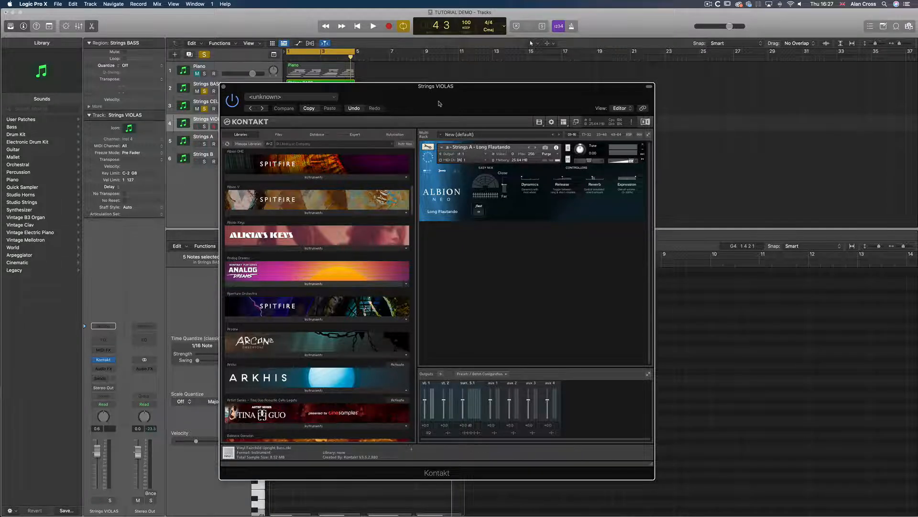
left_click_drag(400, 87, 537, 116)
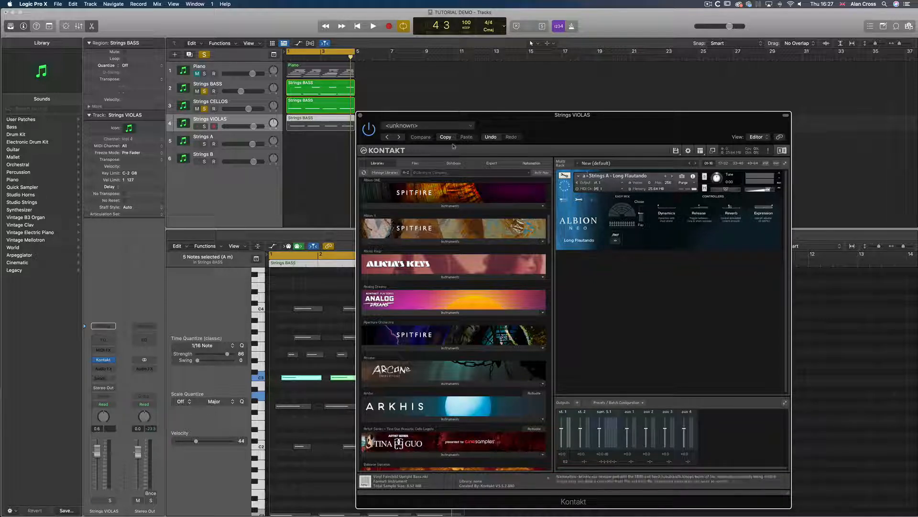
Select the viola region and solo only the Strings VIOLAS track
left_click(316, 121)
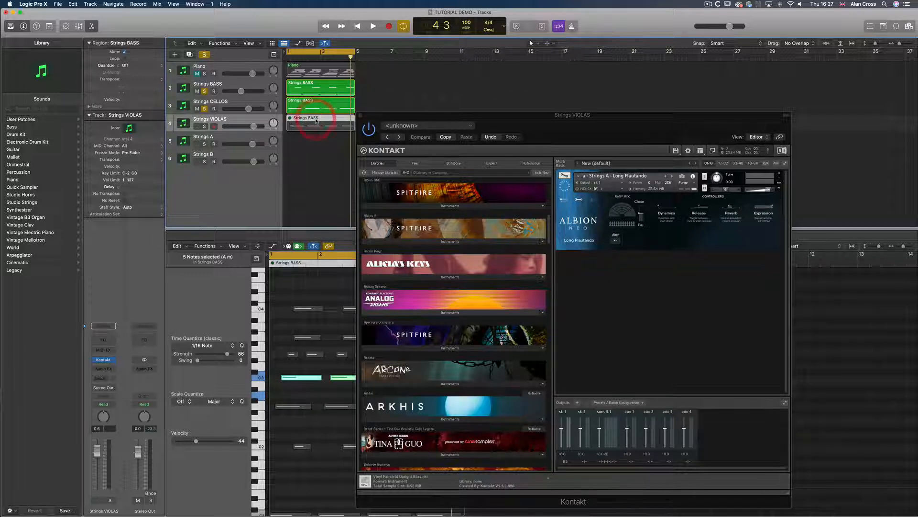
left_click(205, 109)
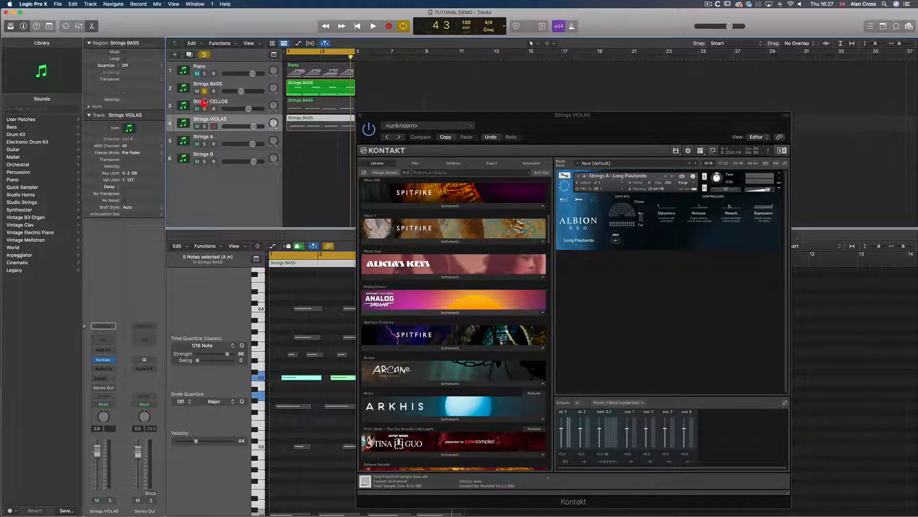
left_click(205, 91)
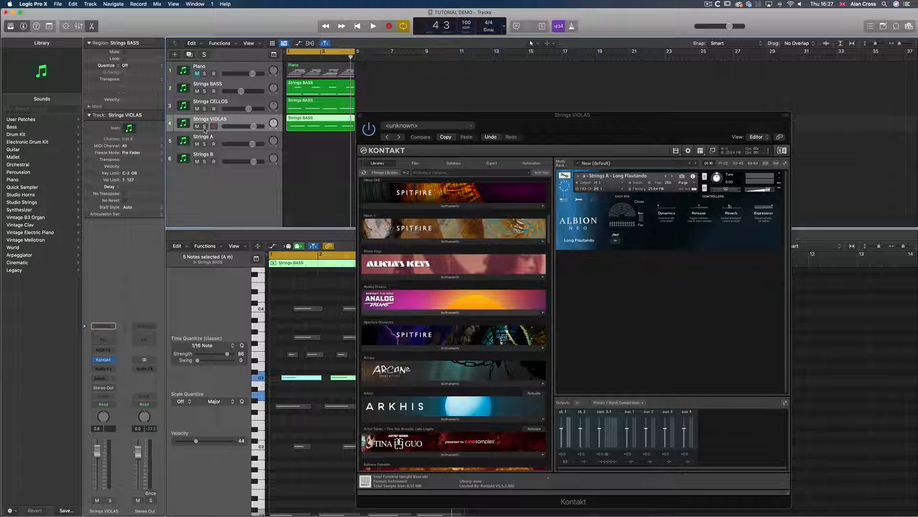
left_click(204, 127)
left_click_drag(407, 116, 528, 98)
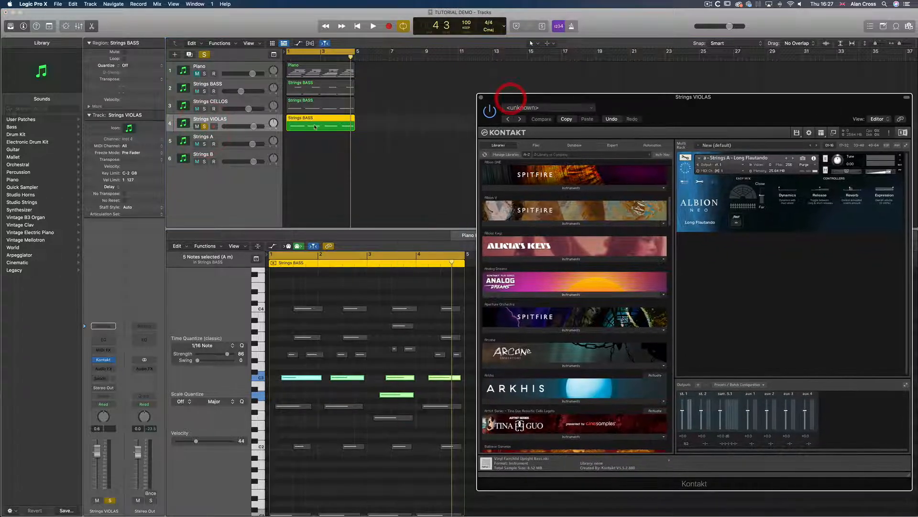
left_click(230, 120)
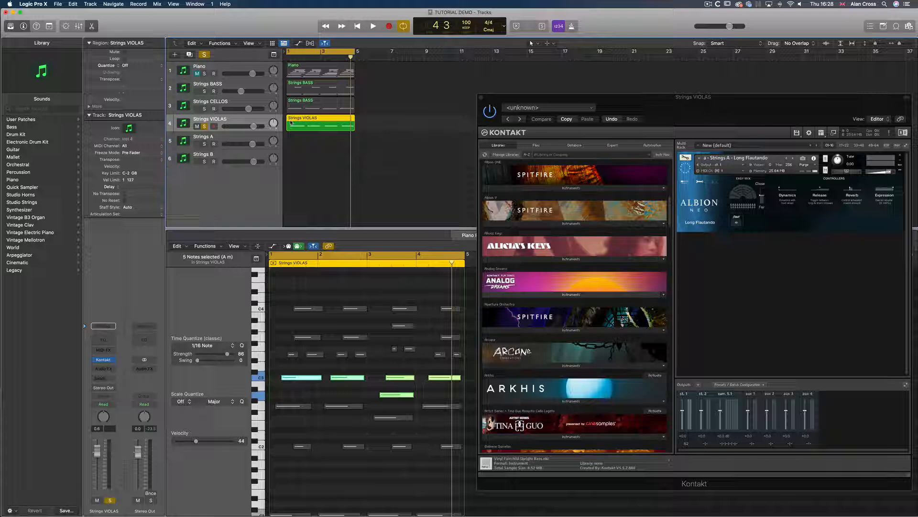
left_click(250, 102)
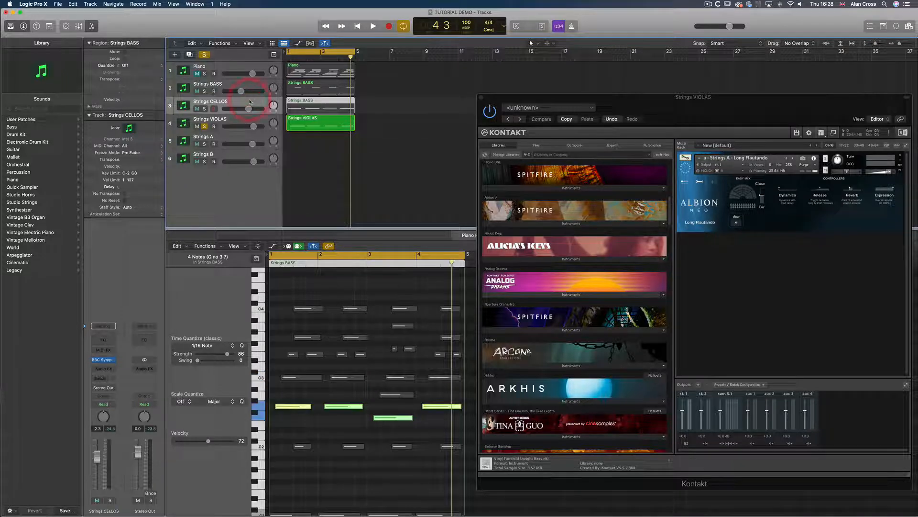
left_click(309, 121)
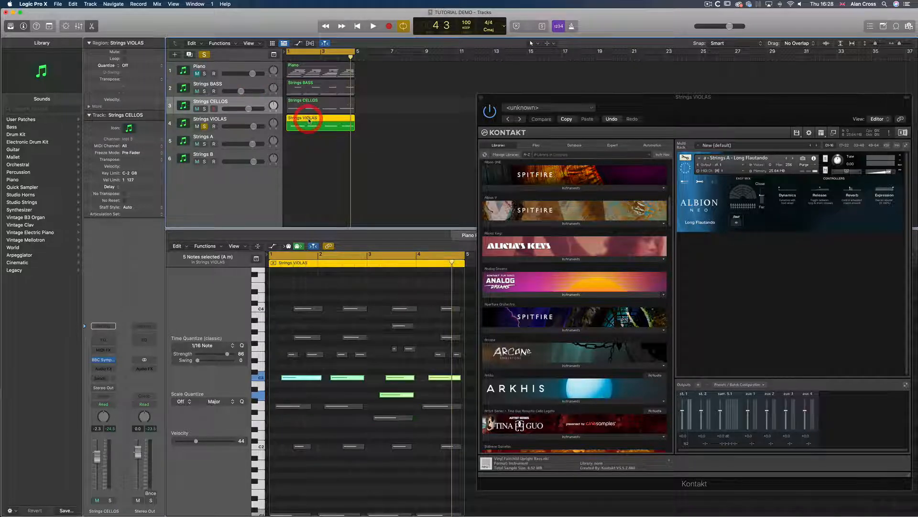
left_click_drag(512, 101, 587, 96)
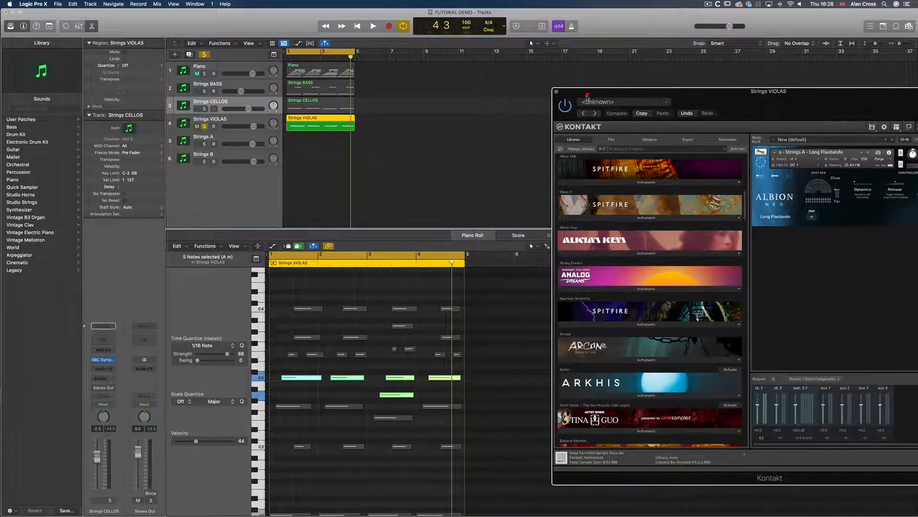
Play back the violas while adjusting the Albion Long Flautando controls, then close the Kontakt window
key("space")
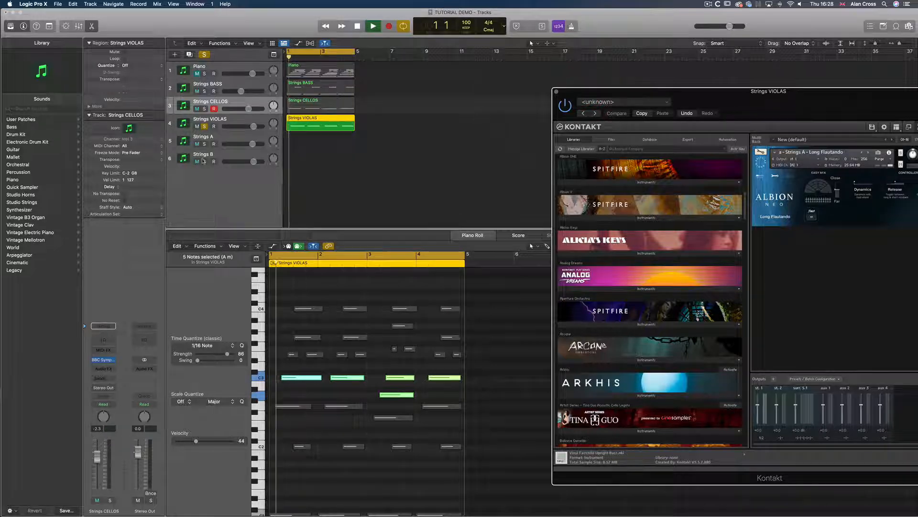
left_click_drag(626, 95, 481, 74)
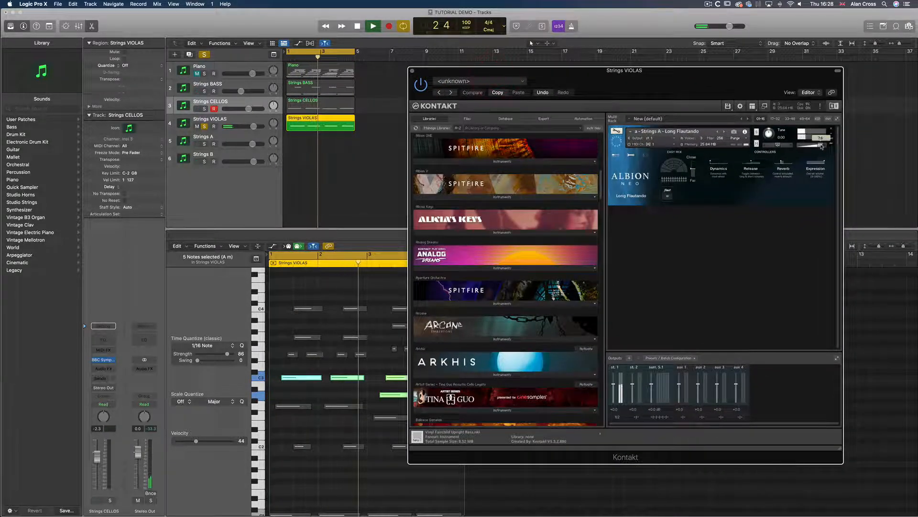
left_click_drag(693, 168, 694, 169)
left_click(694, 168)
left_click(779, 162)
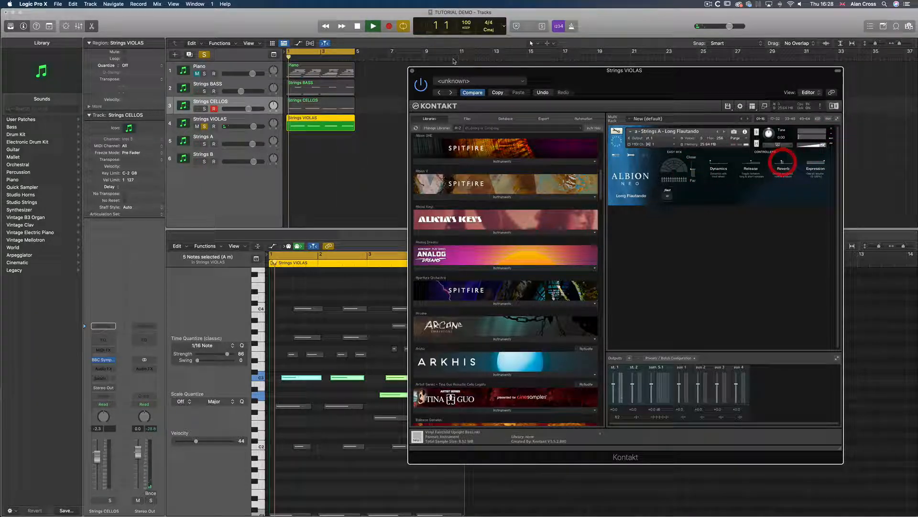
left_click(412, 70)
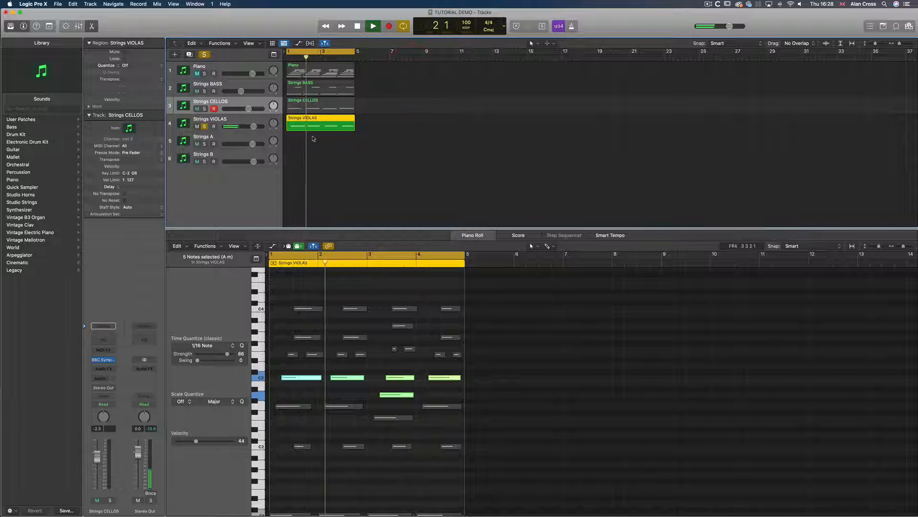
left_click_drag(260, 129, 262, 129)
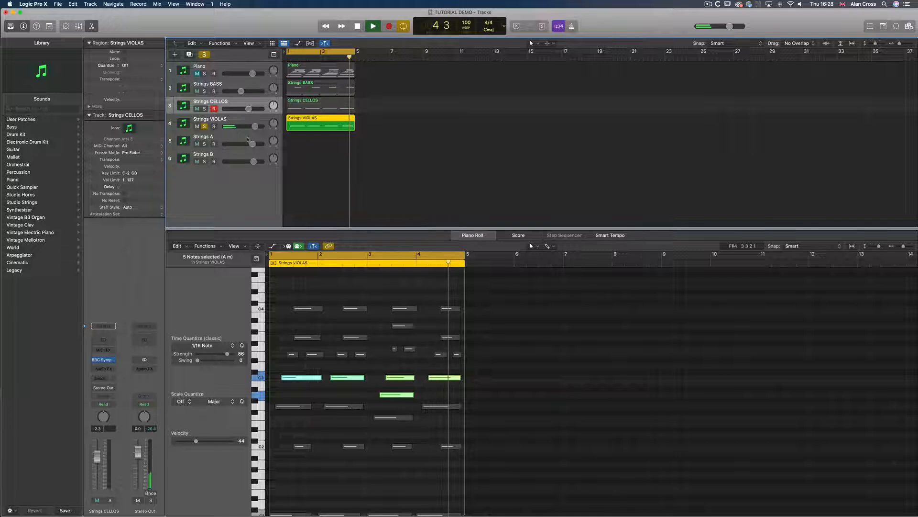
key("space")
Solo the bass and cello tracks alongside the violas and play all three together
left_click(439, 409)
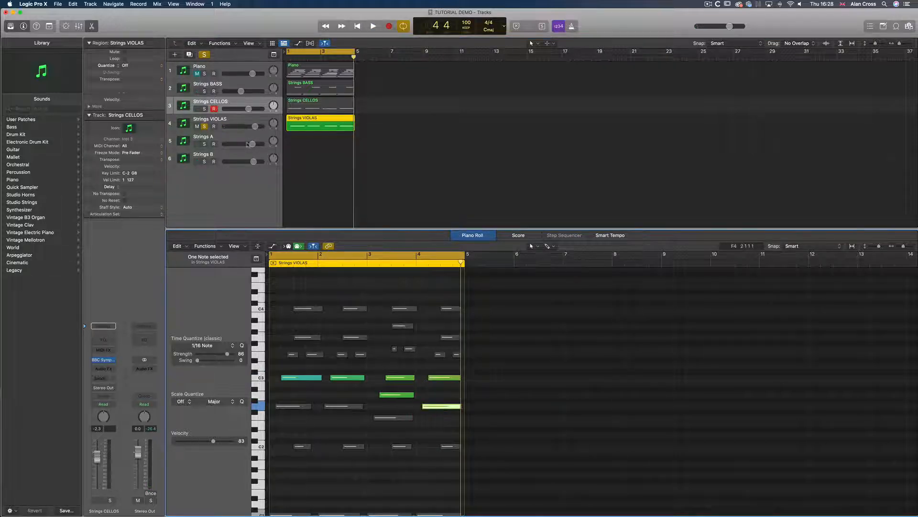
left_click(204, 109)
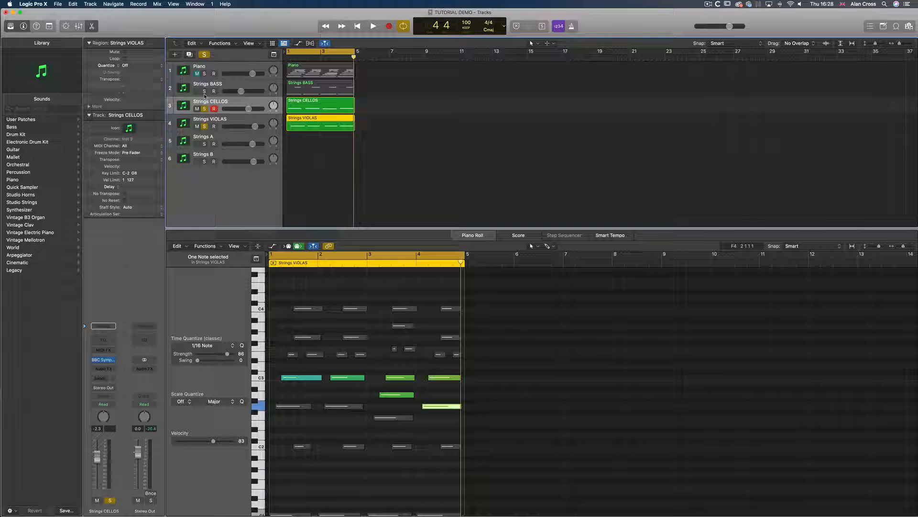
left_click(205, 91)
key("space")
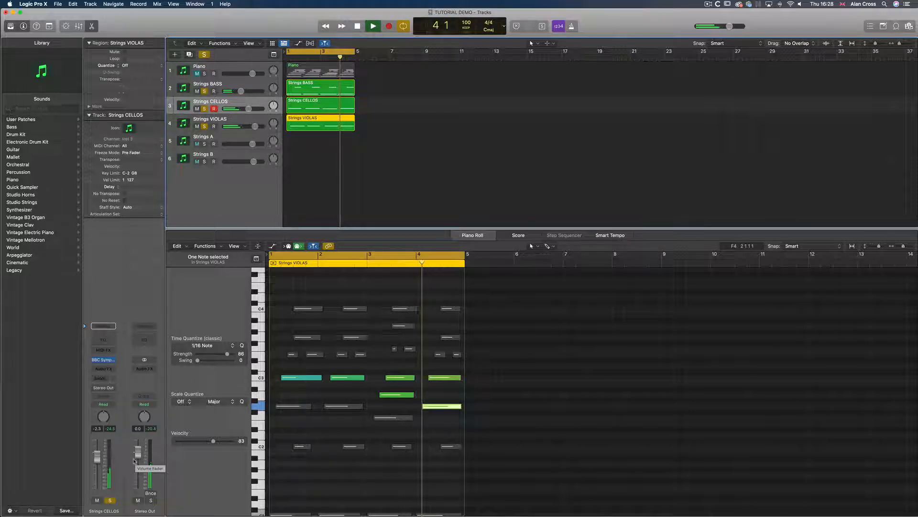
key("space")
Unsolo the tracks and copy the viola region onto the Strings A track
left_click(204, 91)
left_click(204, 109)
left_click(205, 126)
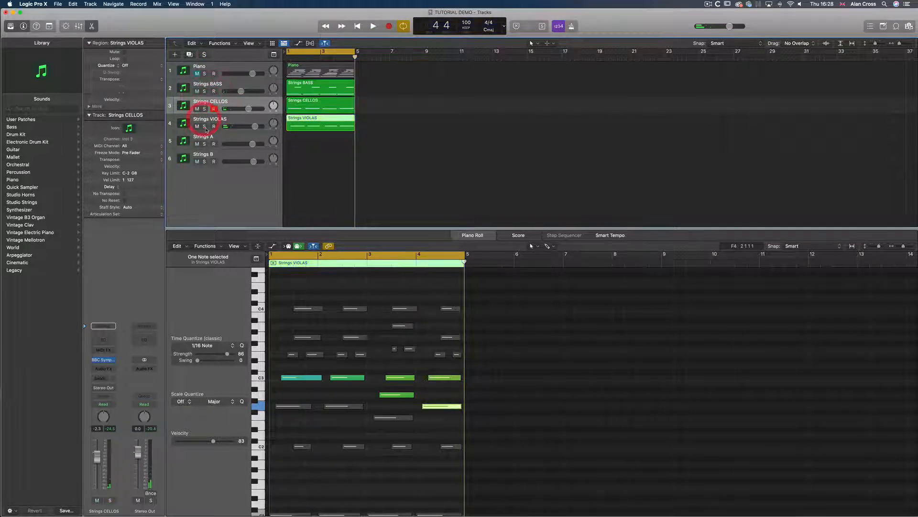
left_click_drag(314, 123, 313, 139)
left_click(213, 139)
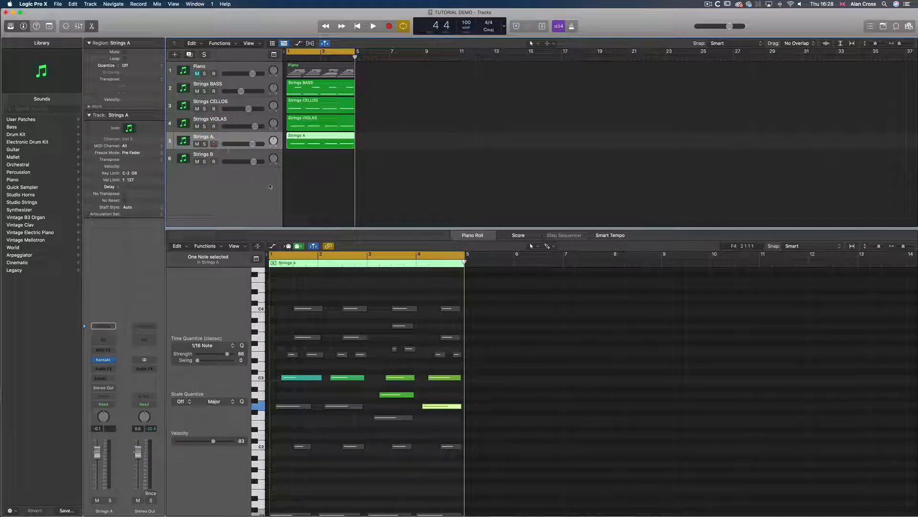
Select the lower notes in the Strings A region and mute them
left_click_drag(318, 374, 440, 400)
left_click(441, 402)
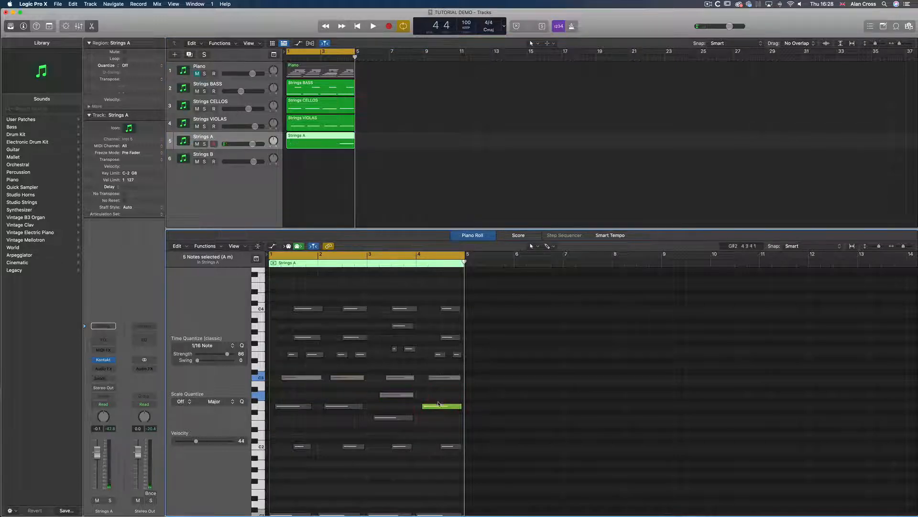
left_click(439, 405)
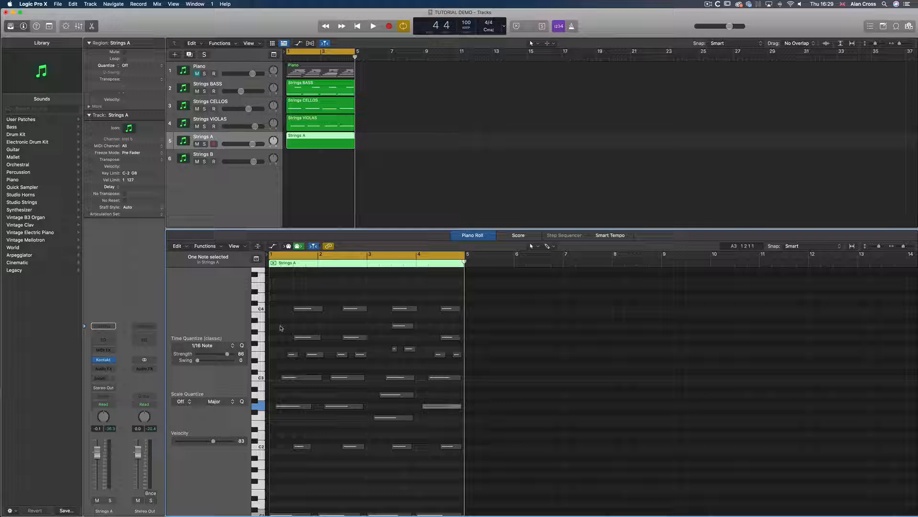
Select the eight notes in the middle band of the Strings A region and make them active
left_click_drag(282, 323, 465, 359)
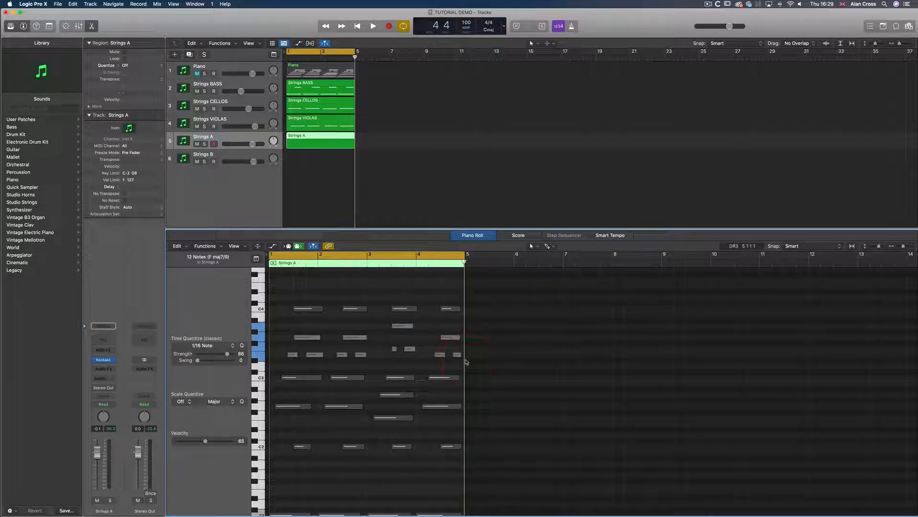
left_click_drag(279, 348, 468, 362)
Play back the Strings A track soloed while nudging its volume
key("space")
left_click(204, 143)
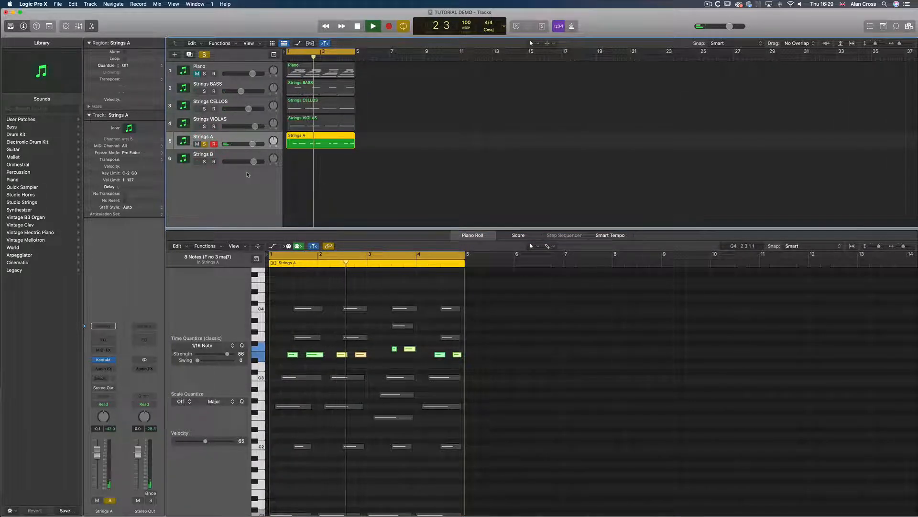
left_click_drag(253, 144, 255, 144)
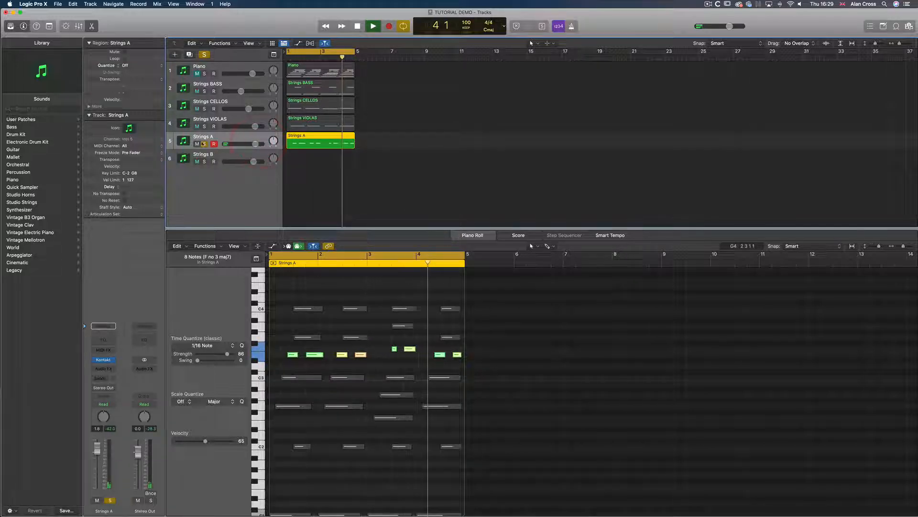
Open the Strings A Kontakt instrument, switch its articulation to Long Sul Tasto, tweak its mic and controller settings, and close it
left_click(104, 360)
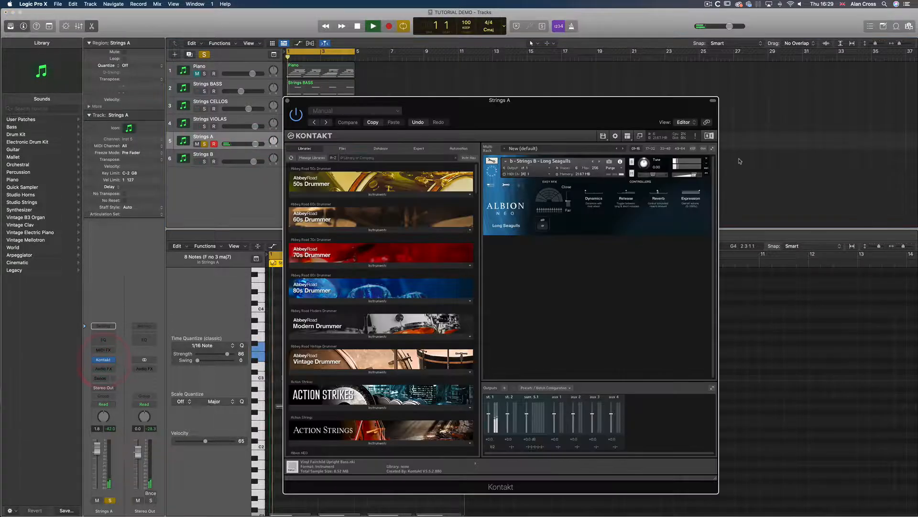
left_click_drag(694, 175, 697, 175)
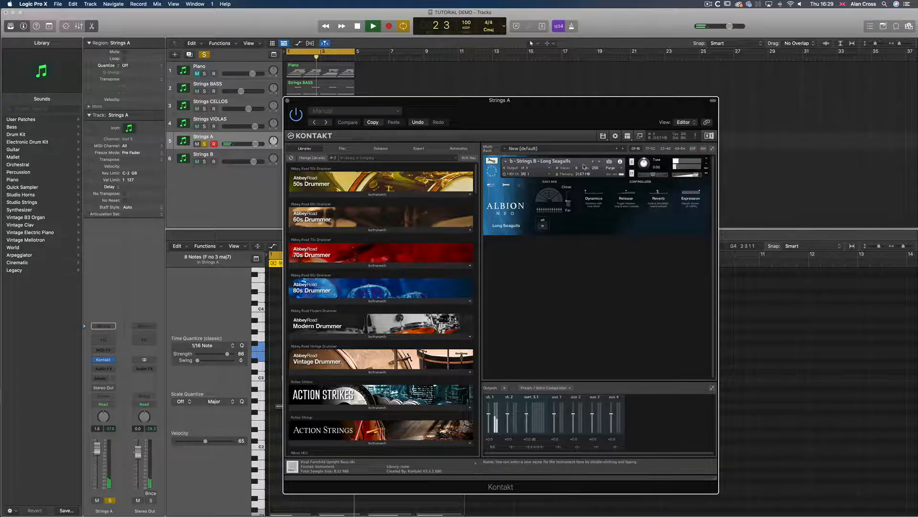
left_click(600, 162)
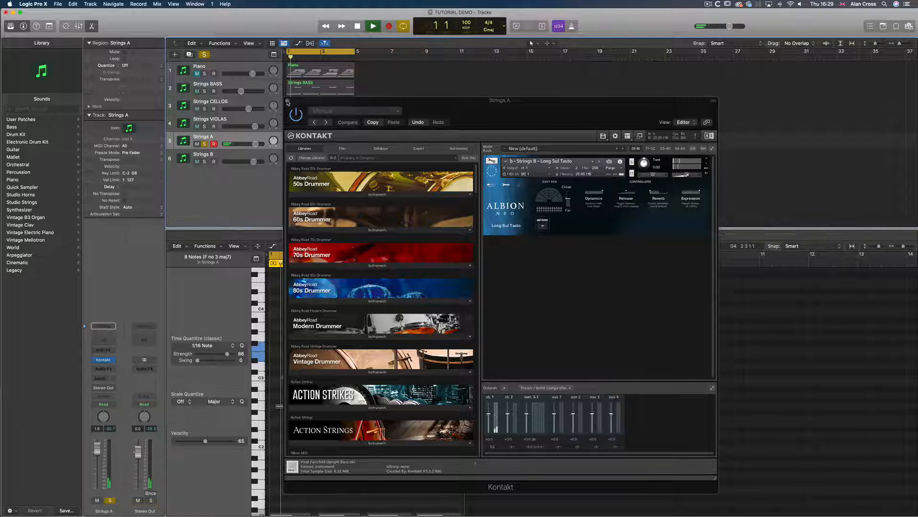
left_click(695, 175)
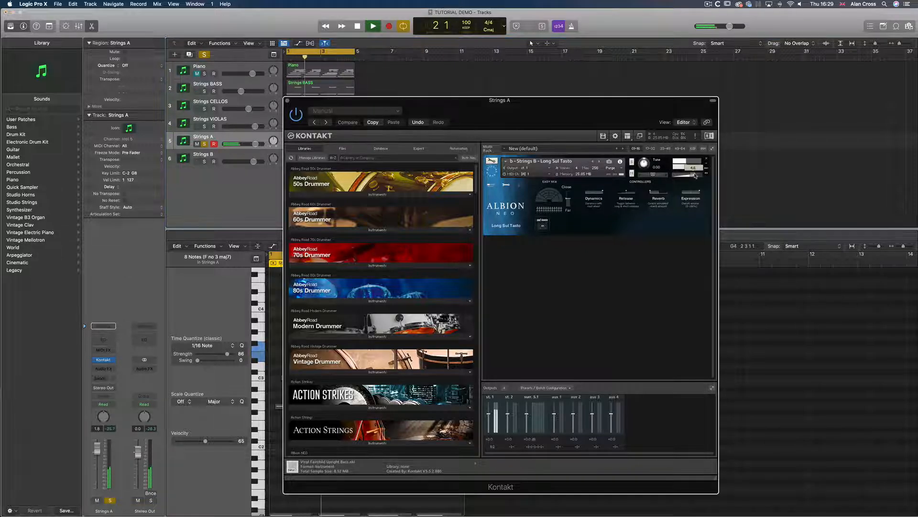
left_click_drag(568, 197, 579, 208)
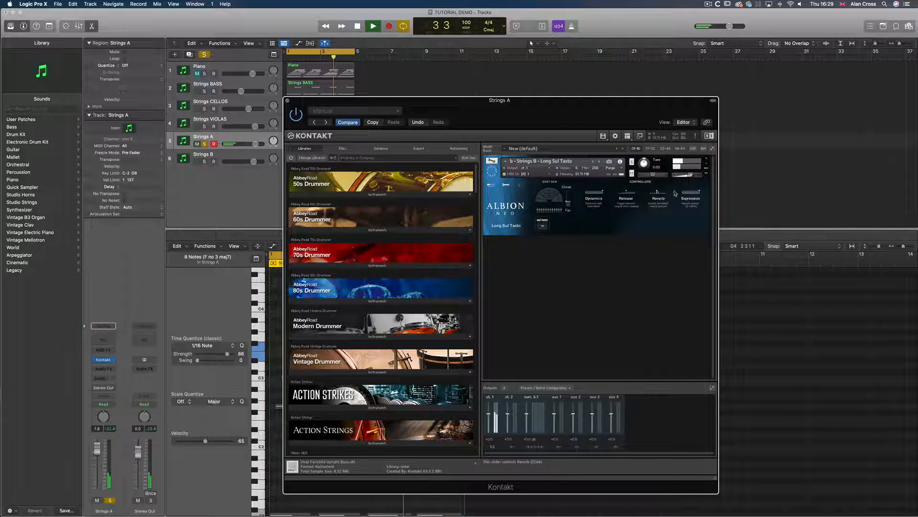
left_click(672, 192)
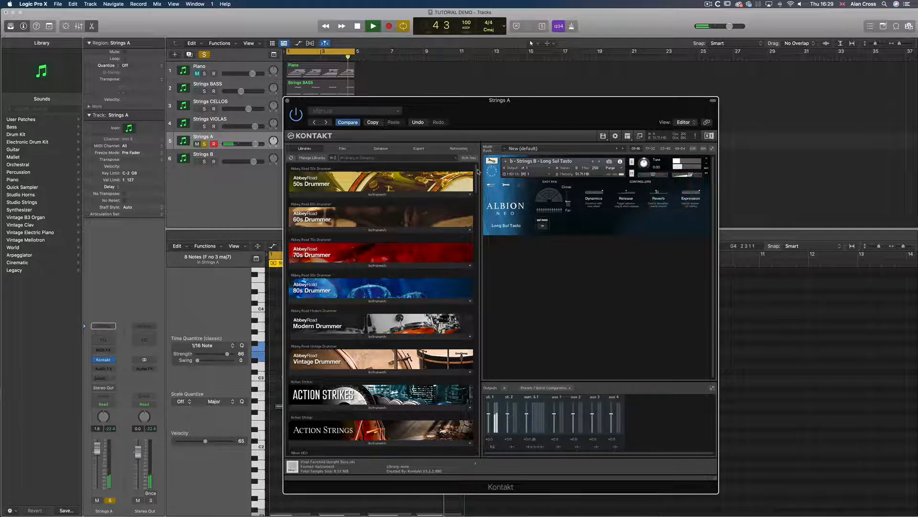
left_click(633, 193)
left_click(289, 101)
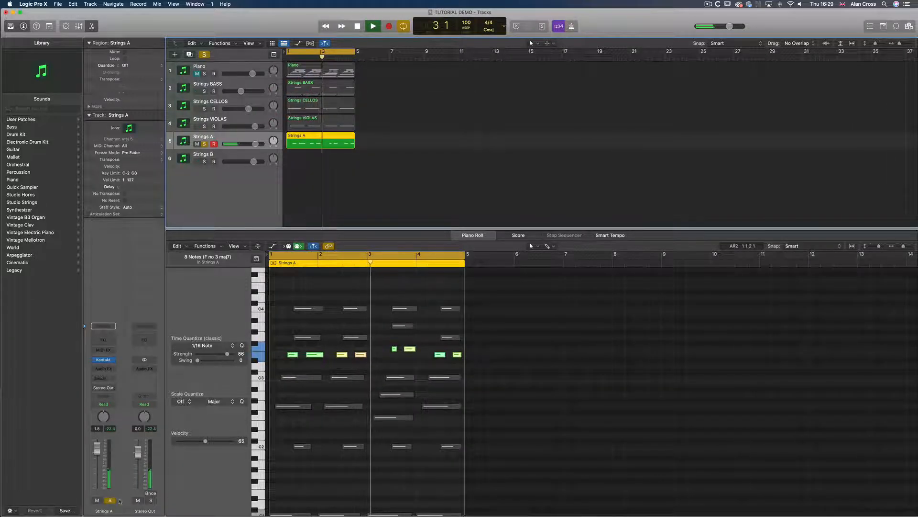
Unsolo Strings A, stop playback, and copy its region onto the Strings B track
left_click(110, 500)
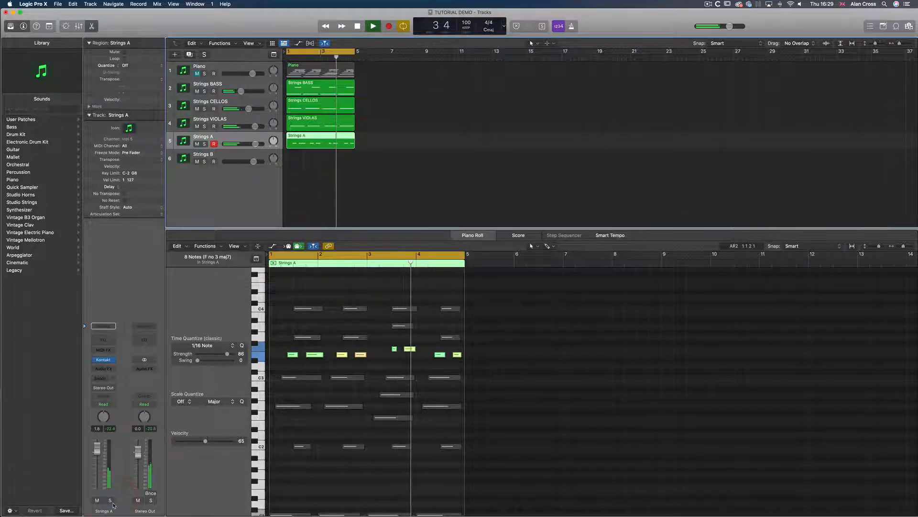
key("space")
left_click_drag(303, 136, 305, 157)
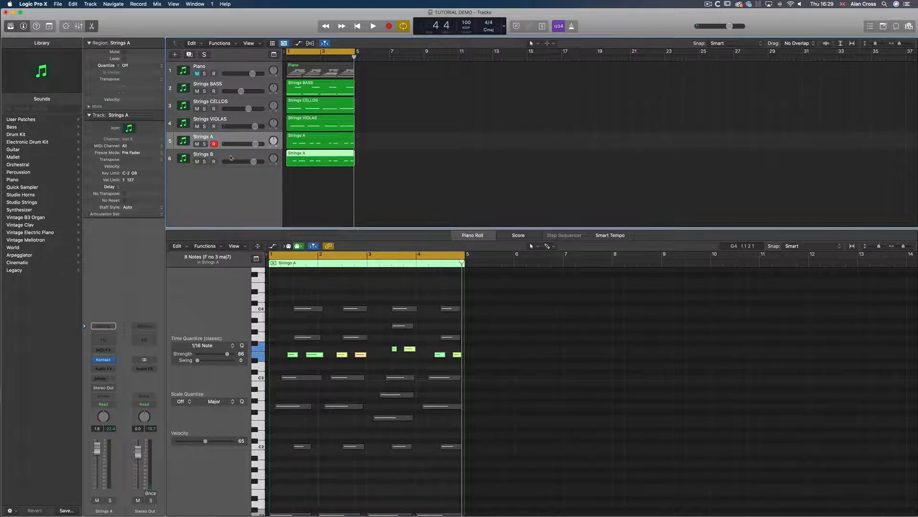
left_click(231, 157)
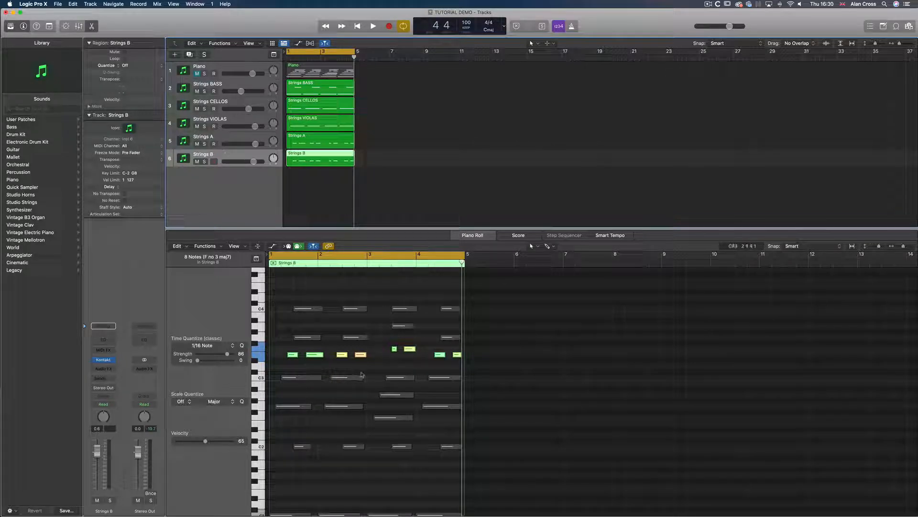
Rename track 5 to Strings B and track 6 to Strings A
double_click(205, 137)
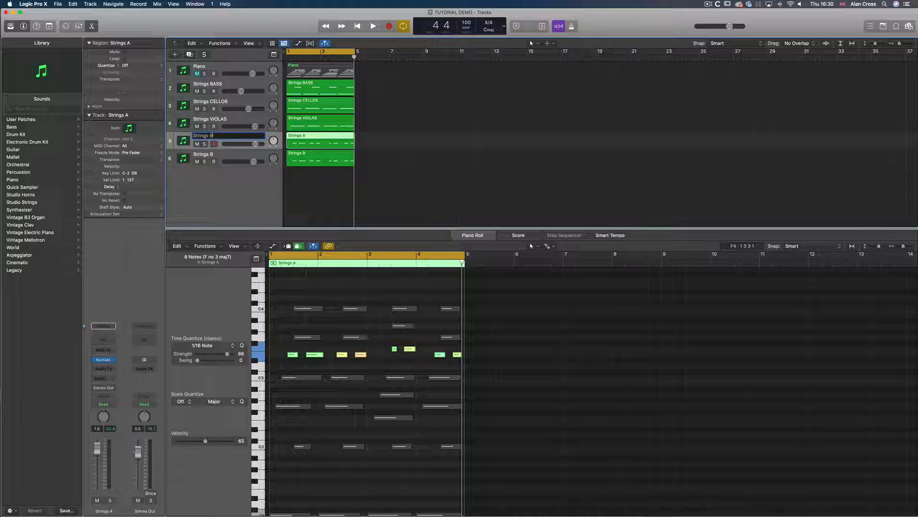
double_click(211, 154)
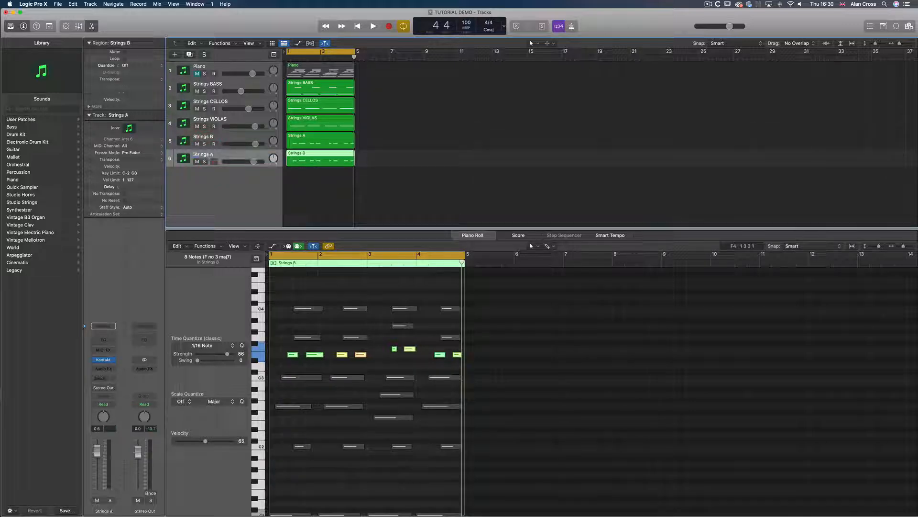
left_click(225, 143)
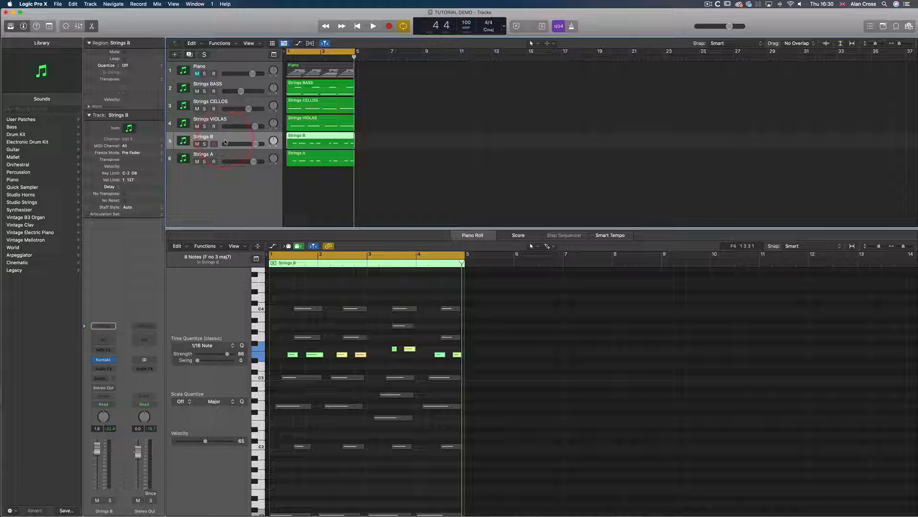
In the lower Strings A region, mute the middle notes and select the eight upper notes to make them active
left_click(315, 157)
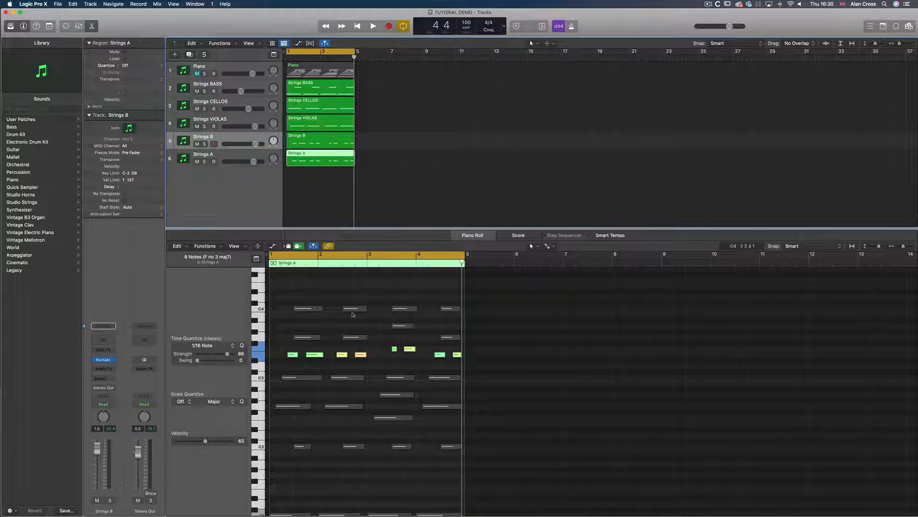
left_click_drag(457, 363, 281, 352)
left_click(281, 354)
left_click_drag(297, 302, 456, 346)
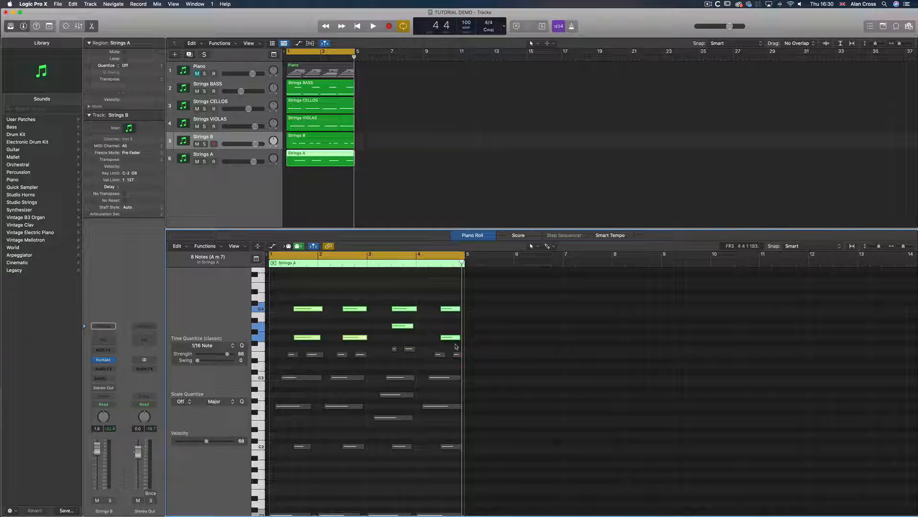
Play back and adjust the mic position and controller settings of the Strings A Kontakt instrument, then close it
key("space")
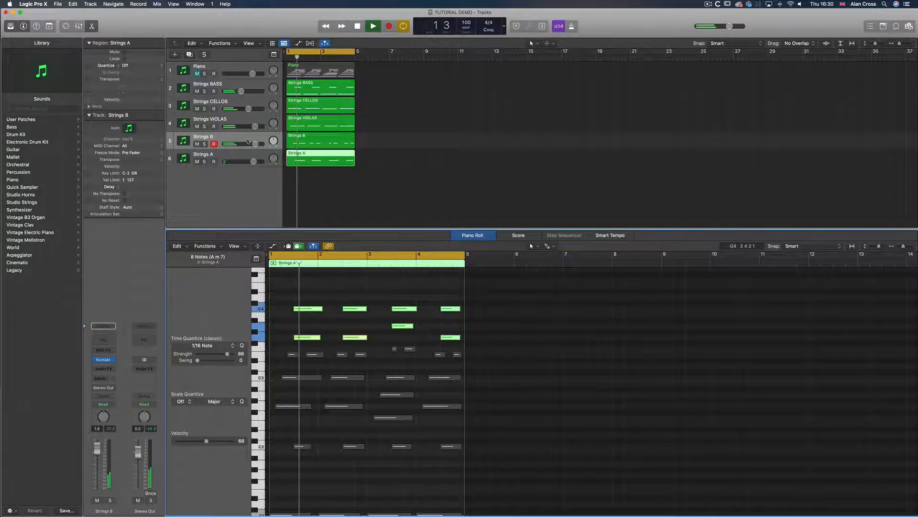
left_click(230, 151)
left_click(103, 360)
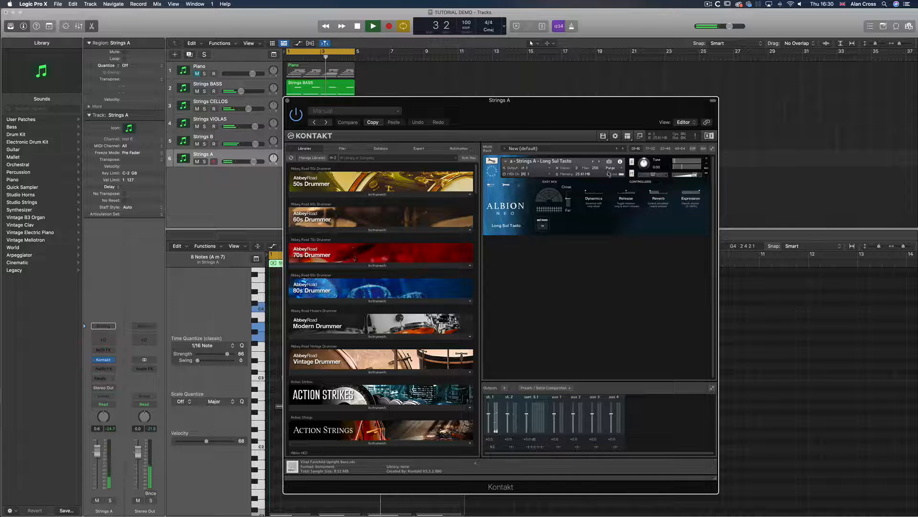
left_click_drag(695, 176, 698, 177)
left_click(660, 194)
left_click(572, 193)
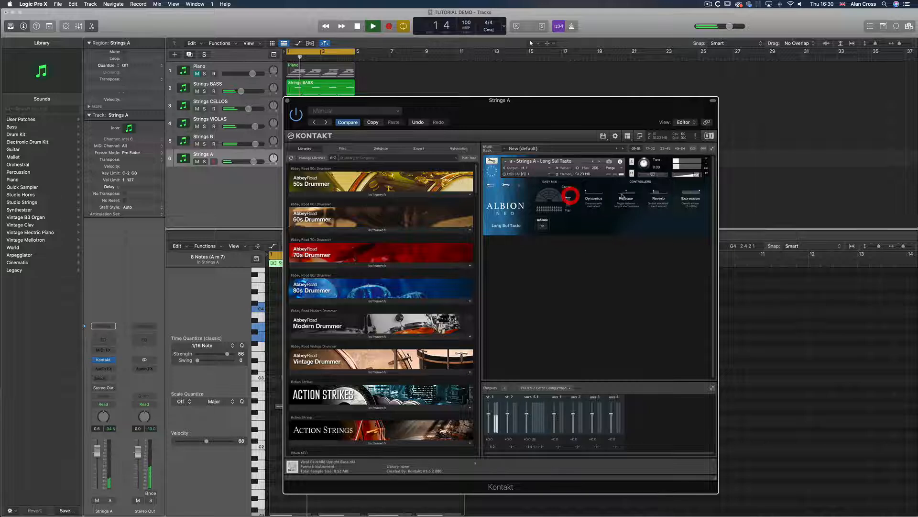
left_click(288, 101)
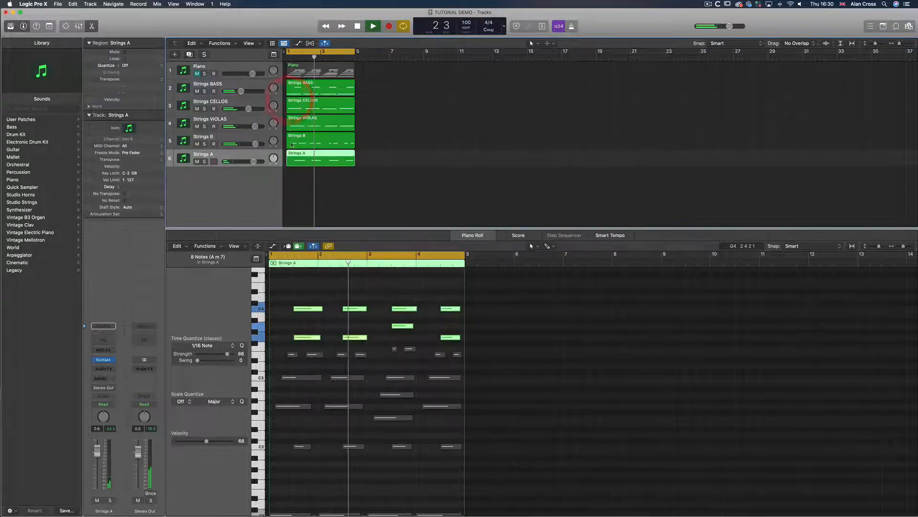
Lower the Strings A volume, solo Strings A and Strings B together, and adjust the Strings B volume
left_click_drag(252, 162, 262, 166)
left_click(205, 162)
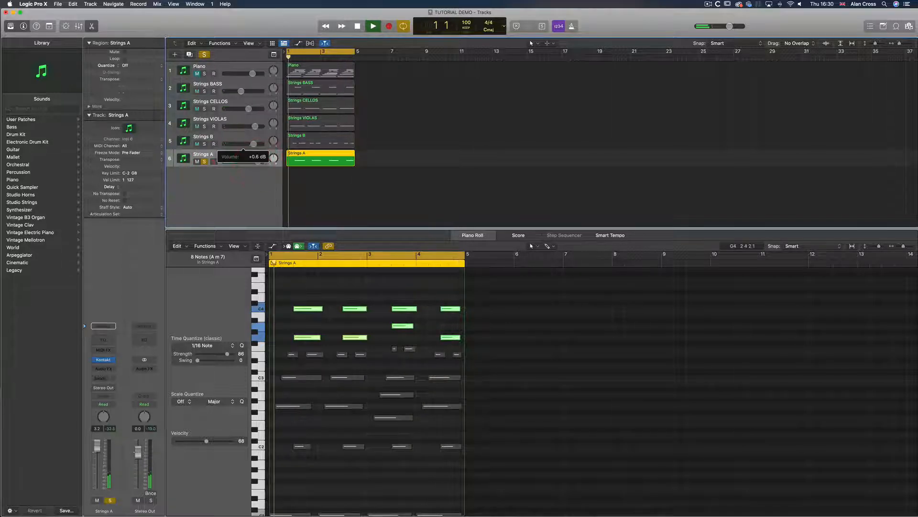
left_click(204, 144)
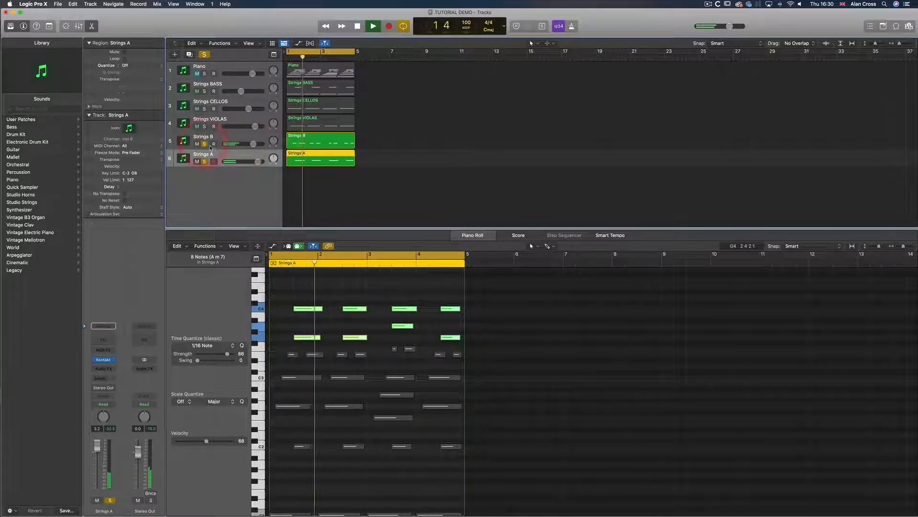
left_click_drag(253, 144, 250, 144)
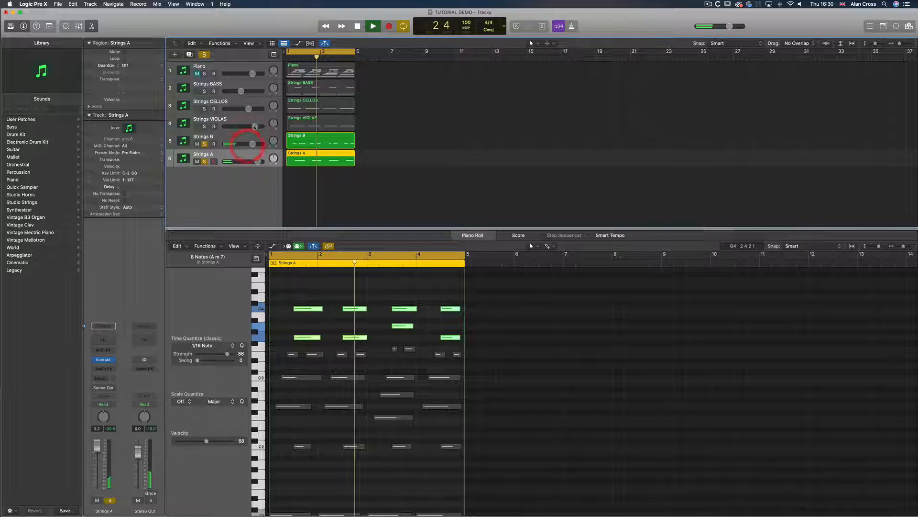
Add the violas, cellos and bass to the solo, adjusting their volumes, and stop playback
left_click(204, 127)
left_click_drag(255, 128, 250, 128)
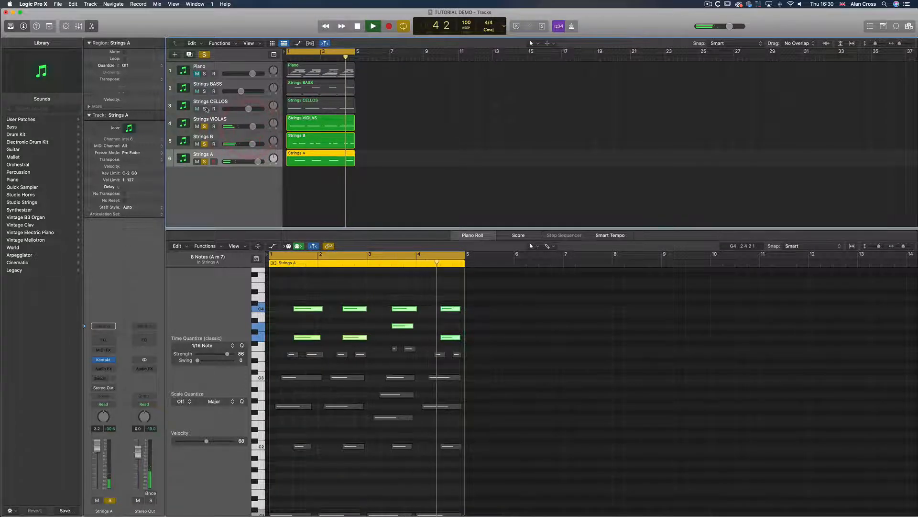
left_click(205, 108)
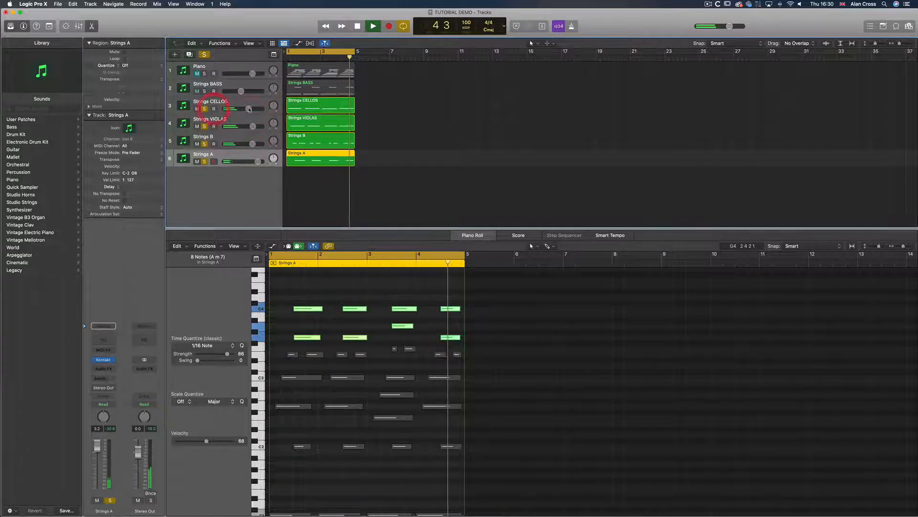
left_click(204, 91)
left_click(240, 91)
key("space")
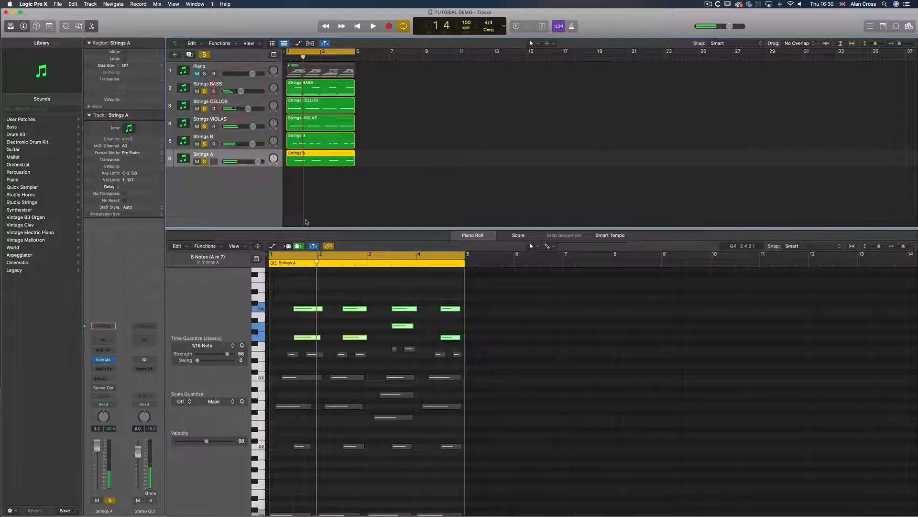
Open the Mixer, play the arrangement, and clear the solos on all tracks
key("x")
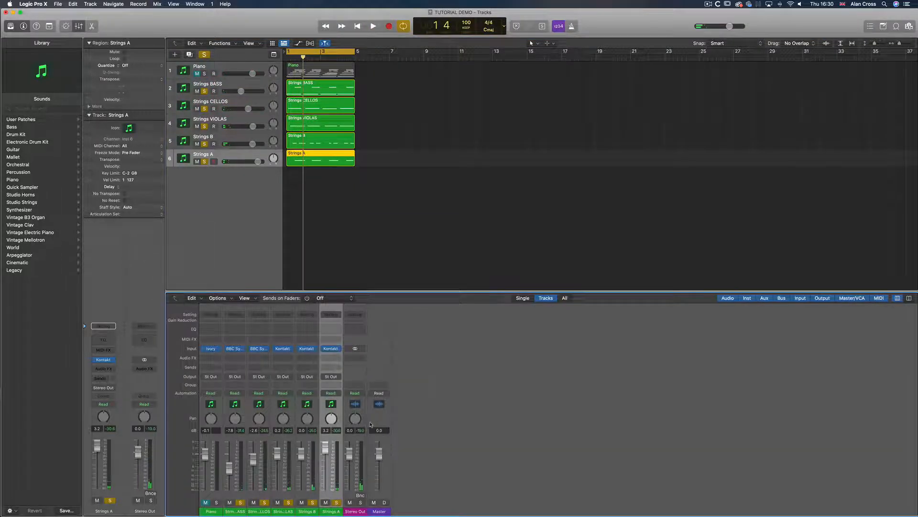
key("space")
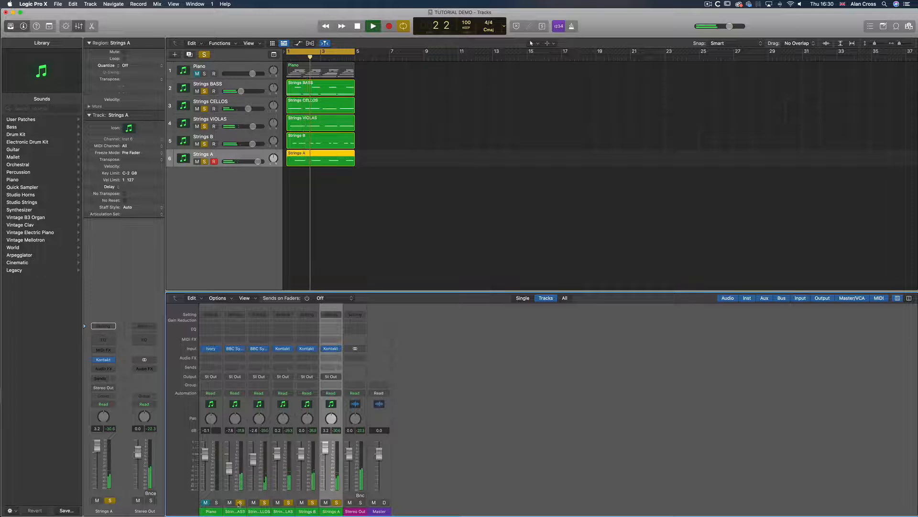
left_click(240, 503)
left_click(207, 56)
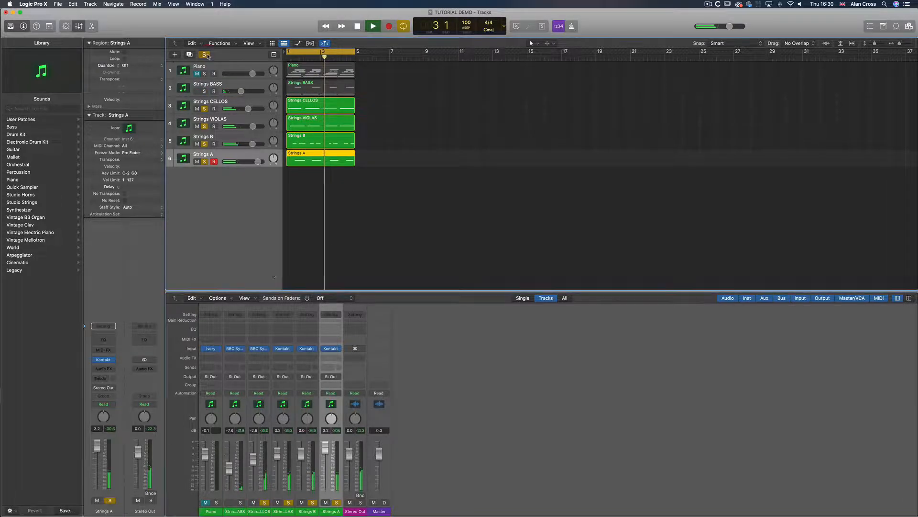
left_click(207, 56)
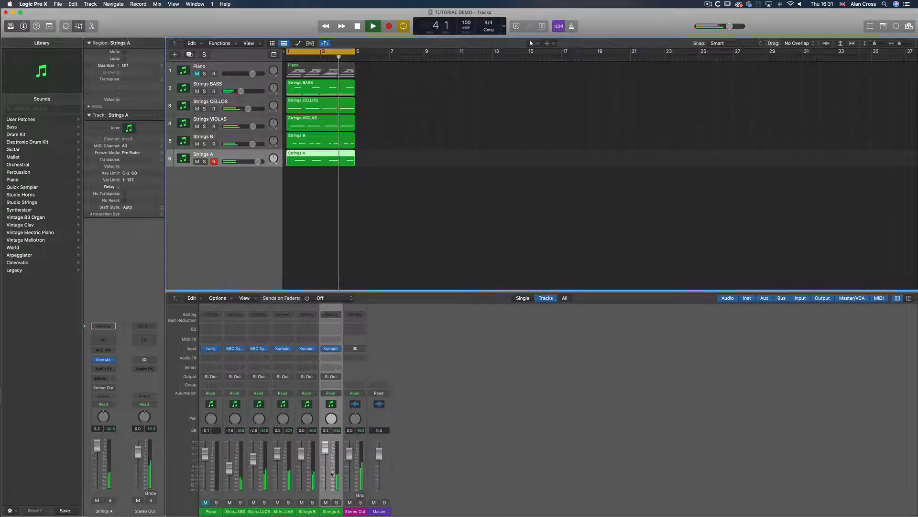
left_click(361, 502)
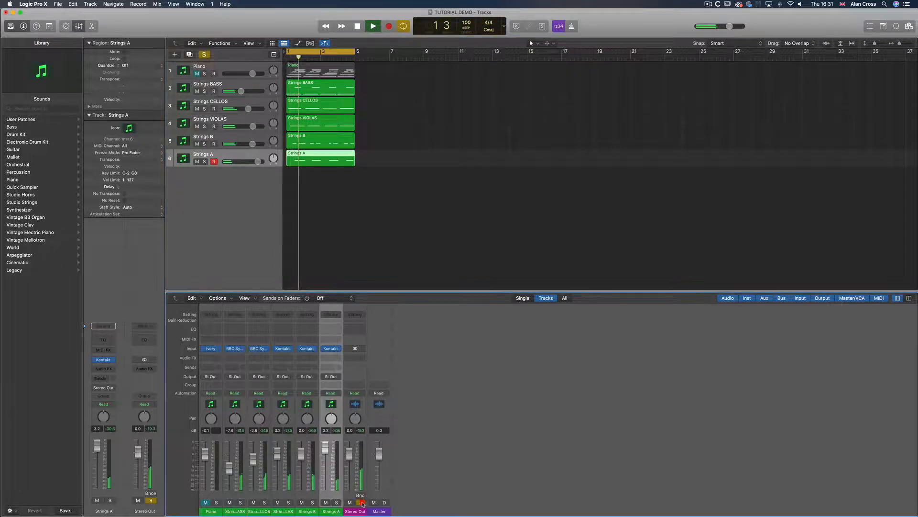
Insert the PSP VintageWarmer2 plug-in in stereo on the Stereo Out channel's audio effect slot
left_click(362, 369)
left_click(362, 369)
left_click(362, 366)
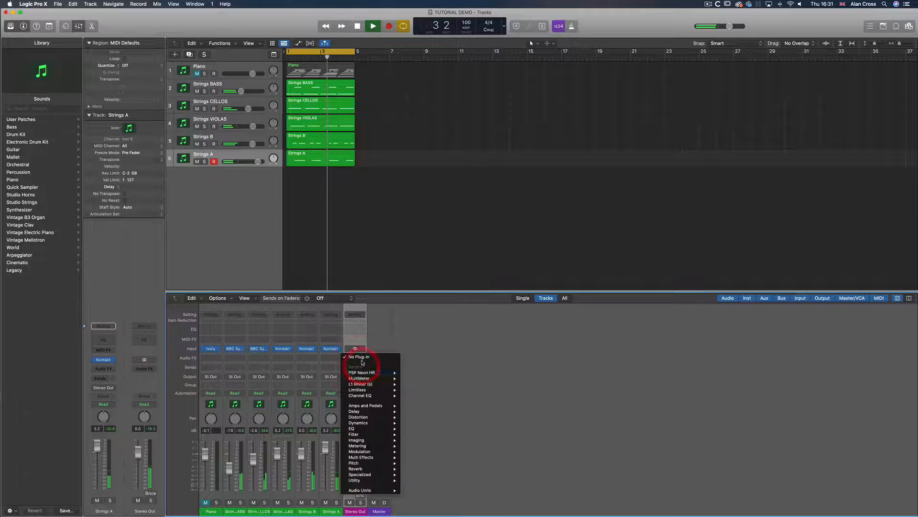
mouse_move(381, 490)
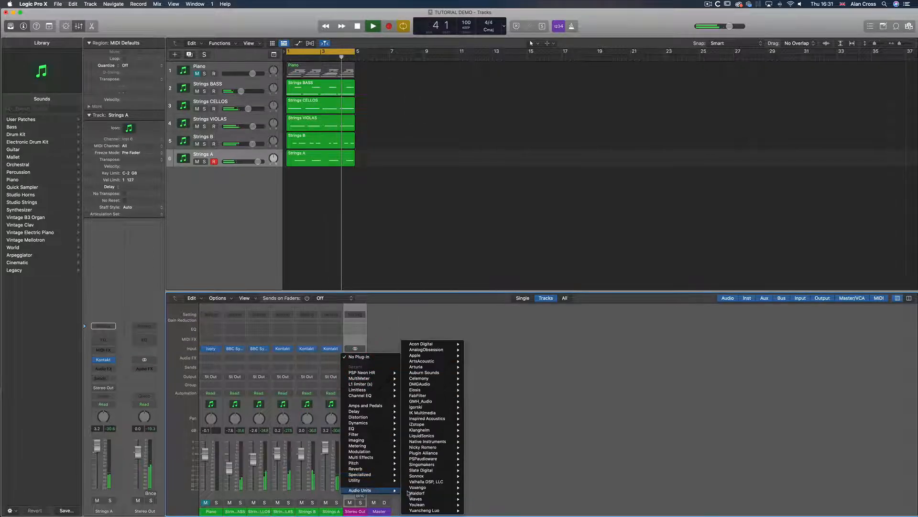
mouse_move(440, 458)
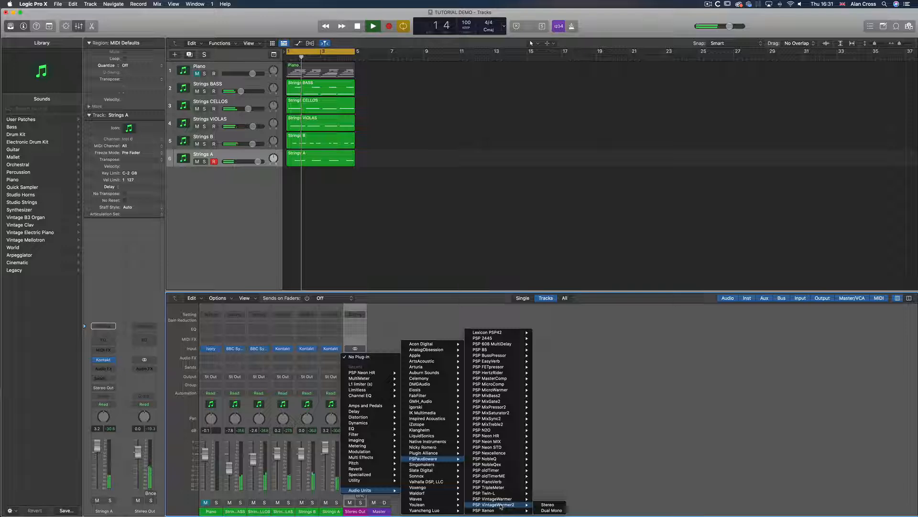
left_click(498, 492)
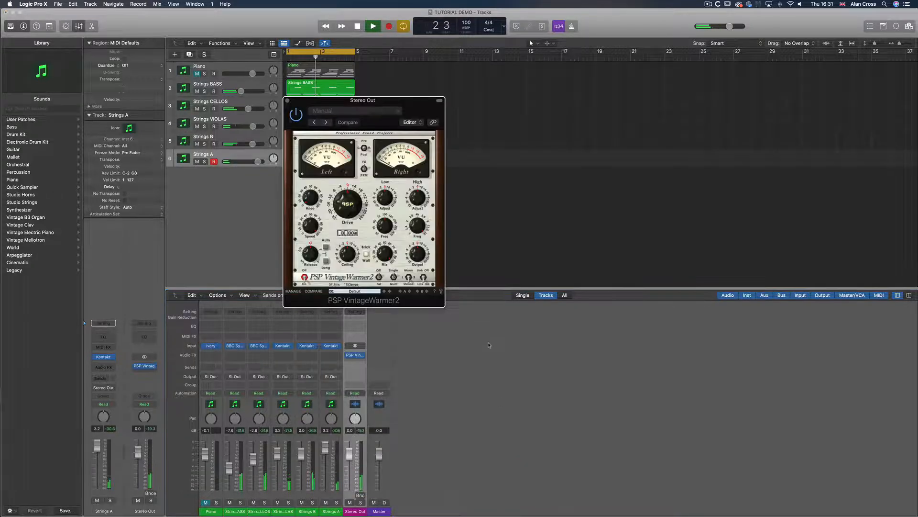
Adjust the VintageWarmer2 knobs, including its Drive, during playback, then close the plug-in window
left_click_drag(345, 102, 537, 185)
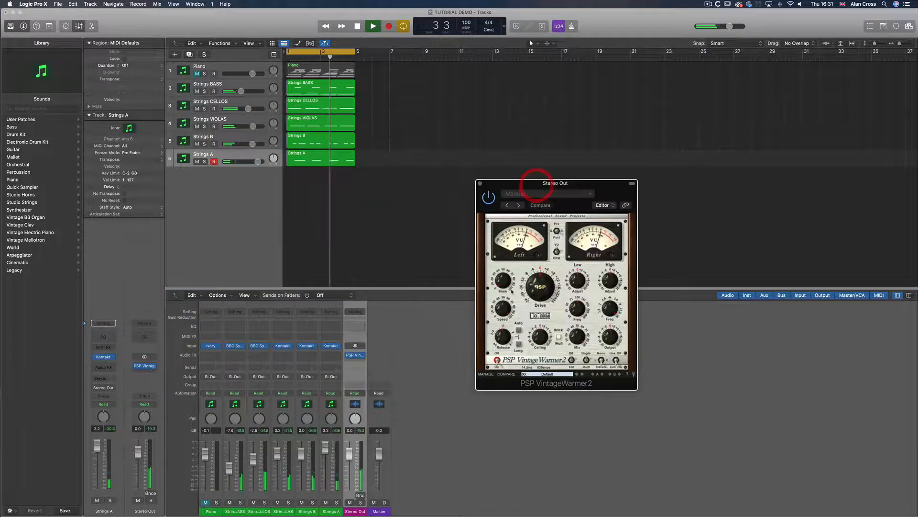
left_click_drag(497, 266, 498, 246)
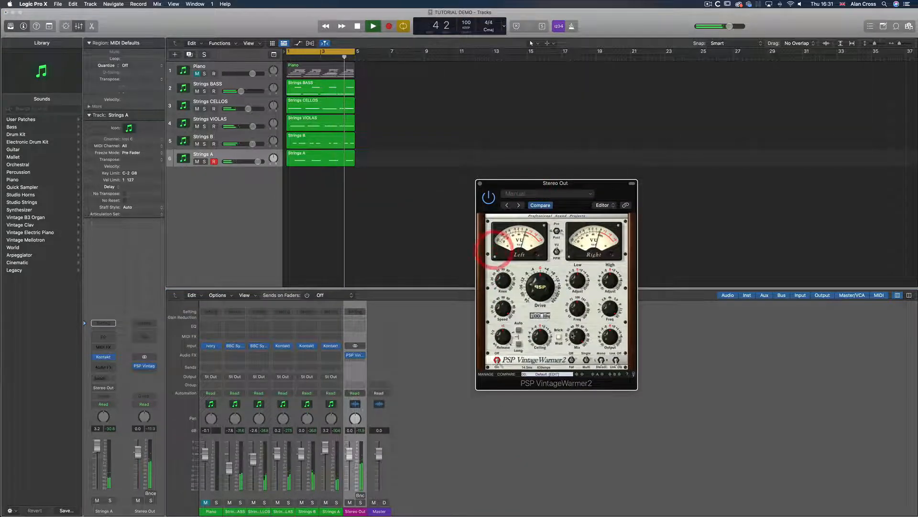
left_click(570, 368)
left_click_drag(612, 283, 612, 280)
left_click(605, 359)
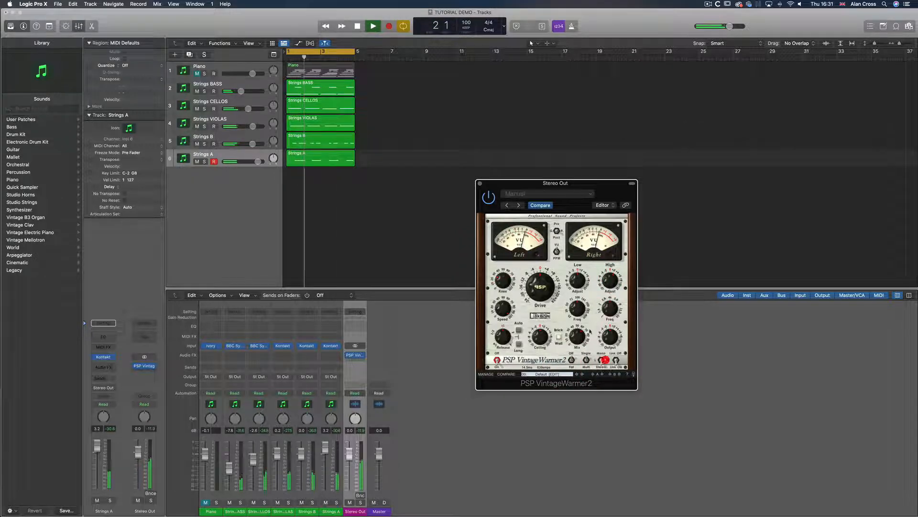
left_click_drag(580, 285, 580, 279)
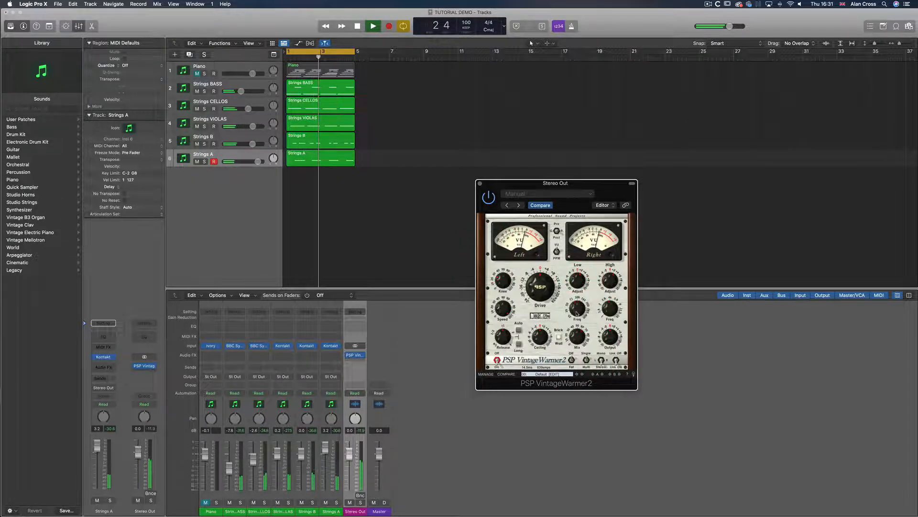
left_click_drag(576, 313, 537, 286)
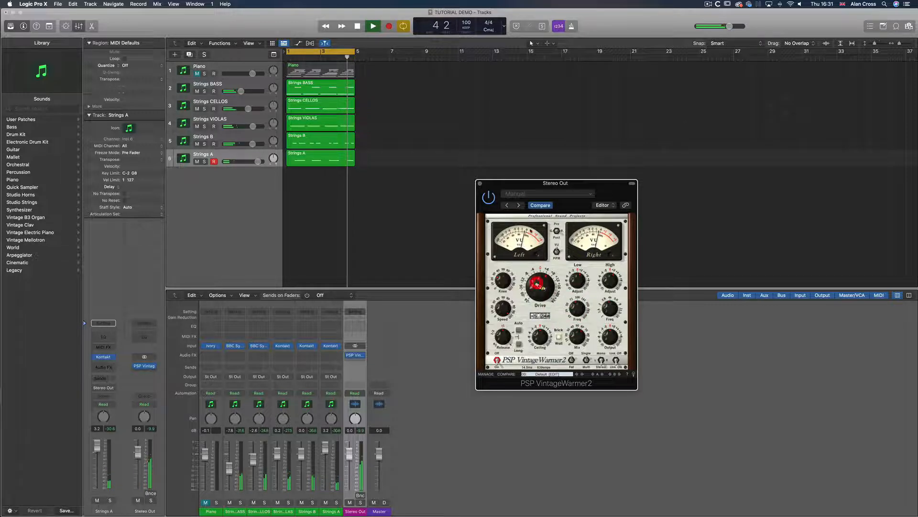
left_click(480, 183)
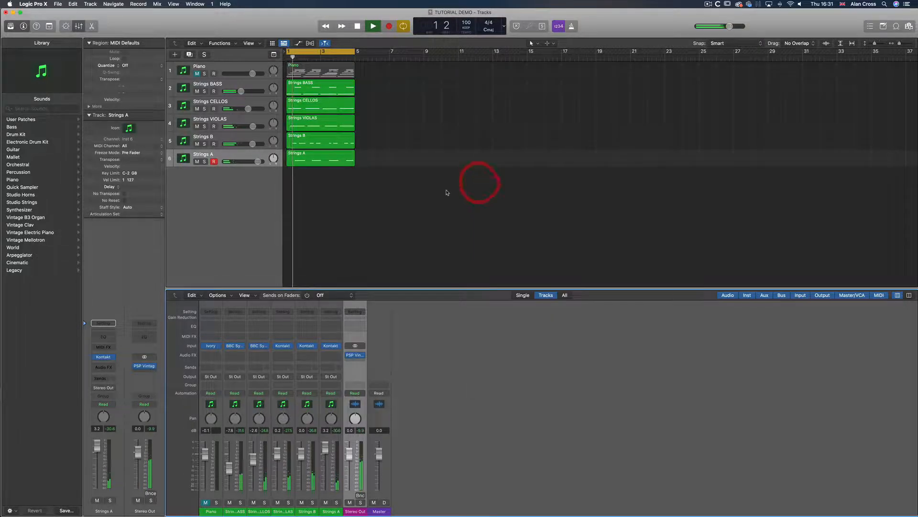
Stop playback, select the five string regions and copy them to bar 13
key("space")
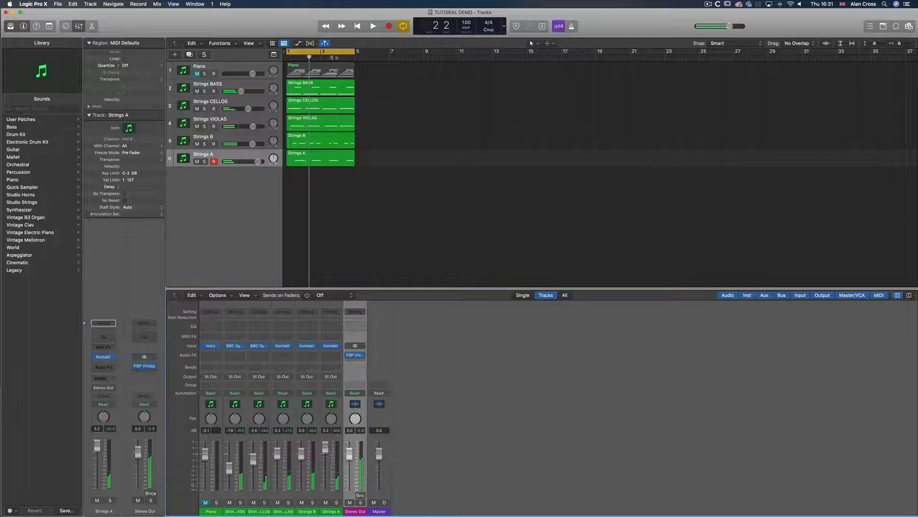
left_click(339, 88)
left_click_drag(375, 87, 314, 159)
left_click(303, 50)
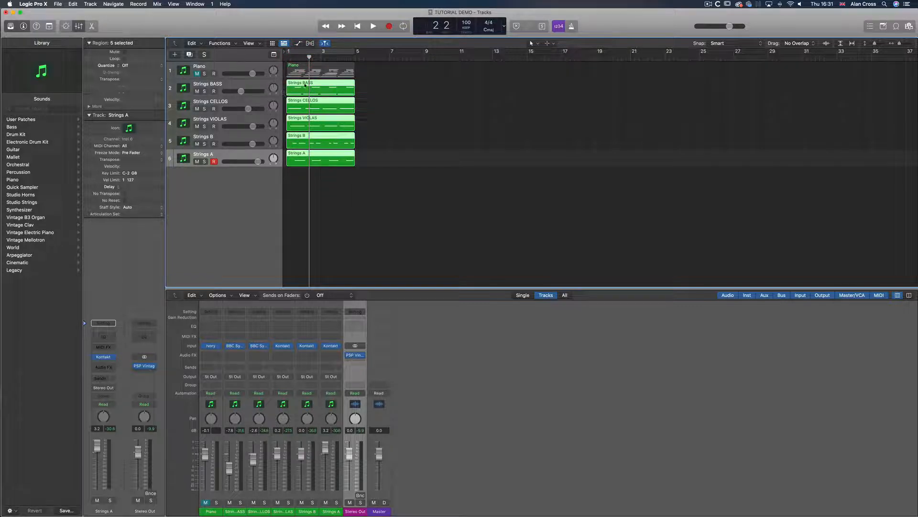
left_click_drag(305, 85, 509, 93)
Reselect the original string regions and turn on Loop so they repeat up to bar 13
left_click_drag(373, 86, 335, 162)
left_click(124, 58)
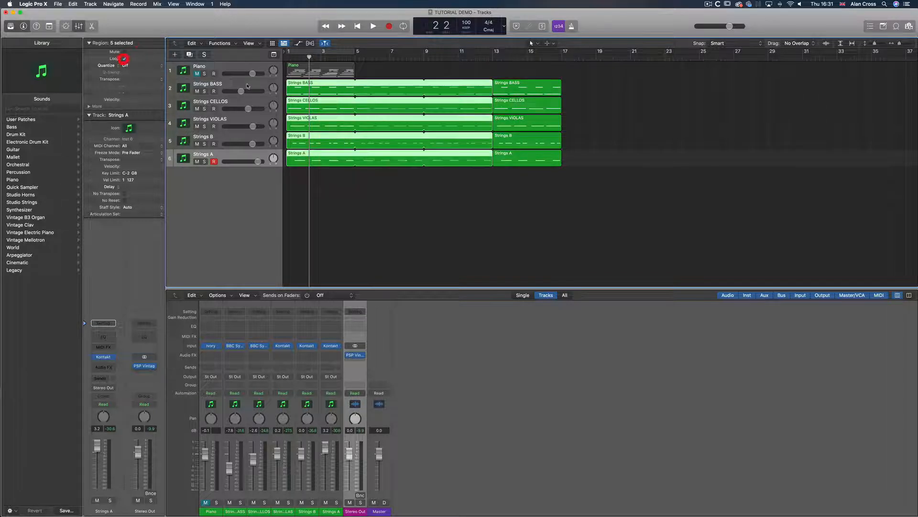
Play the arrangement, select the Piano track and move its region out to around bar 23
key("space")
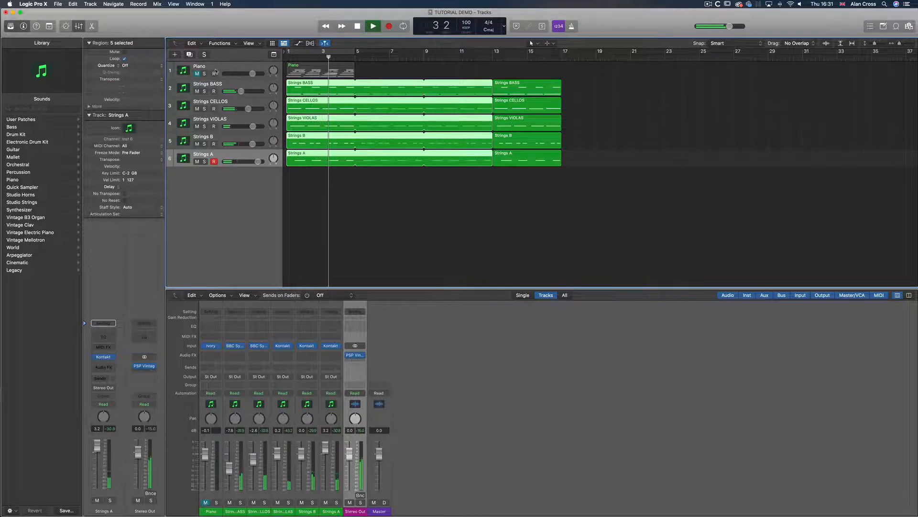
left_click(197, 74)
left_click(219, 68)
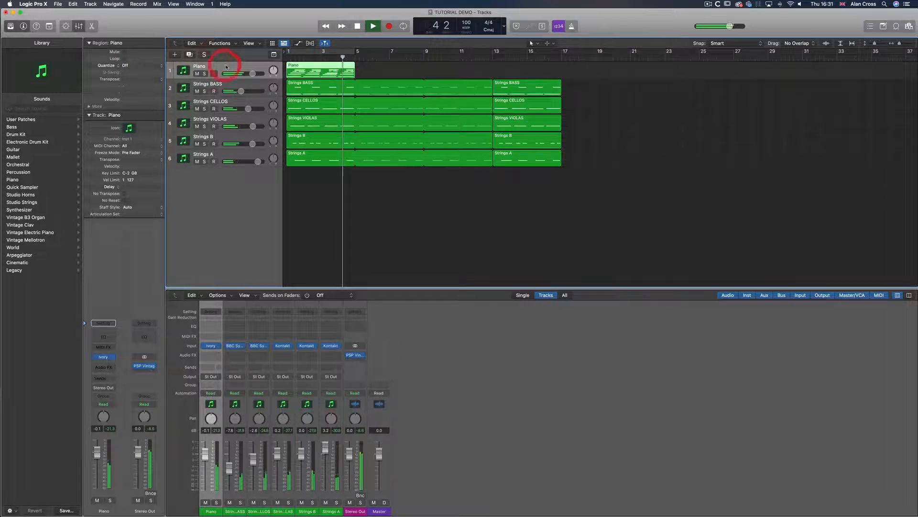
left_click(306, 68)
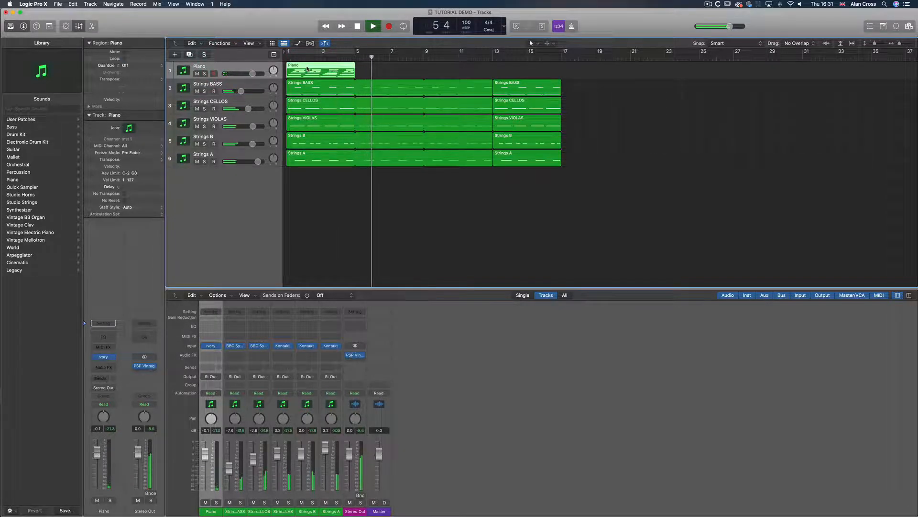
left_click_drag(308, 68, 667, 71)
Set a cycle range from bar 1 to 17, return to the start and record a new piano part
left_click(329, 52)
left_click_drag(353, 52, 564, 65)
key("space")
key("Return")
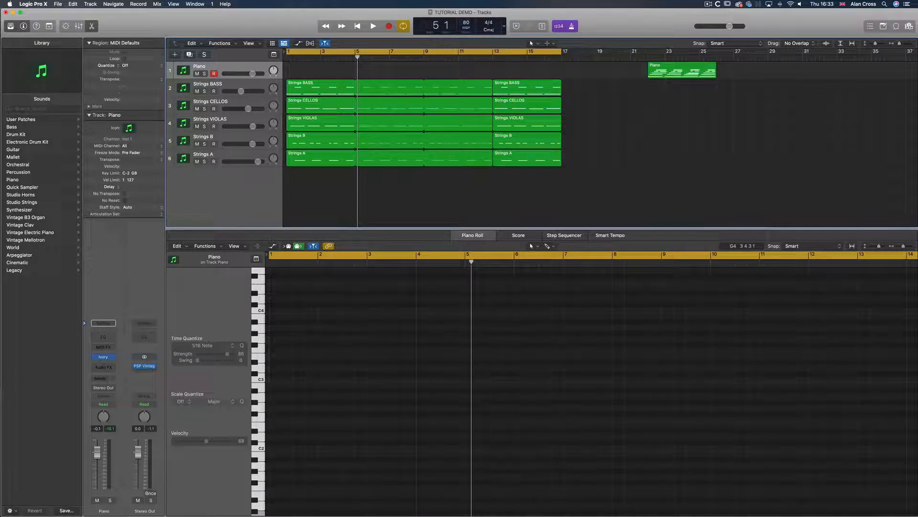
left_click(390, 26)
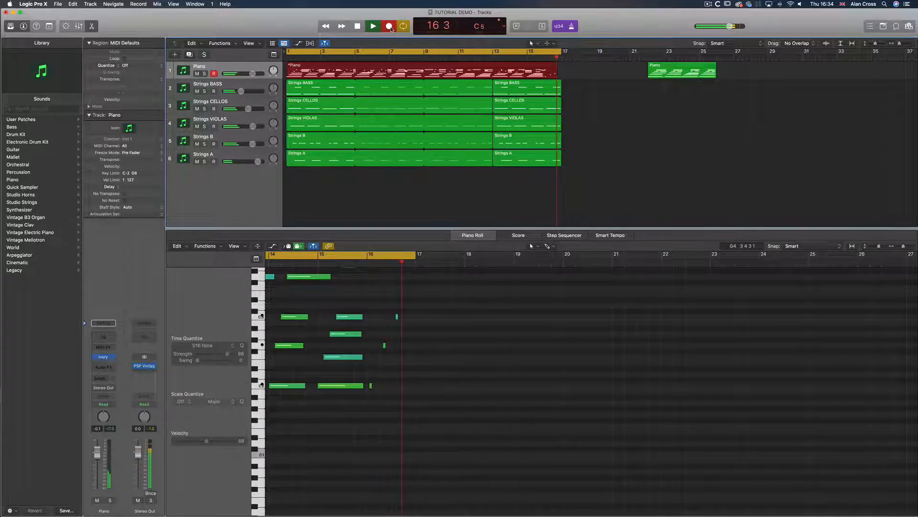
key("space")
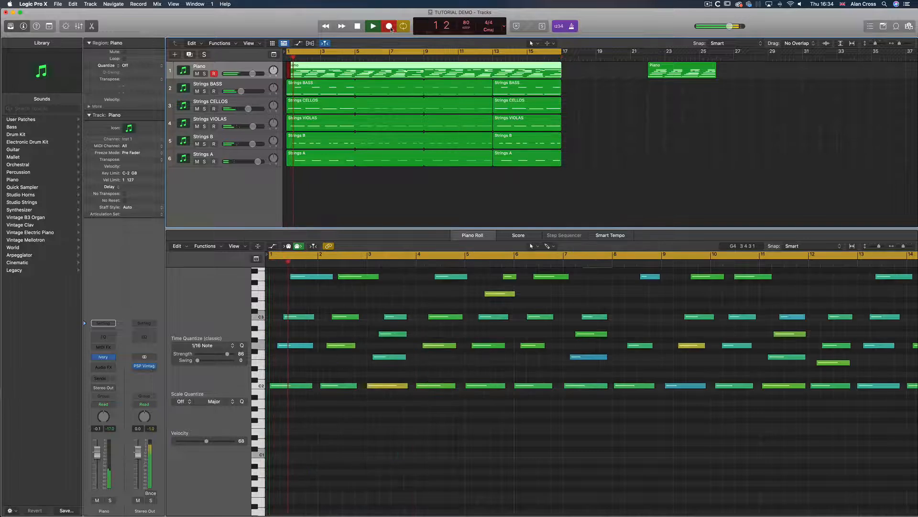
Play back the new piano recording, open its region and select all its notes in the Piano Roll
key("space")
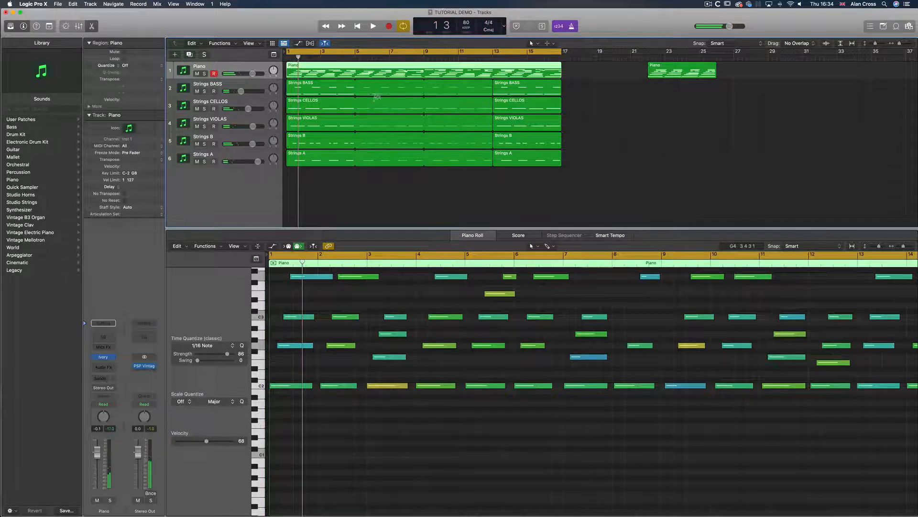
key("space")
left_click(396, 69)
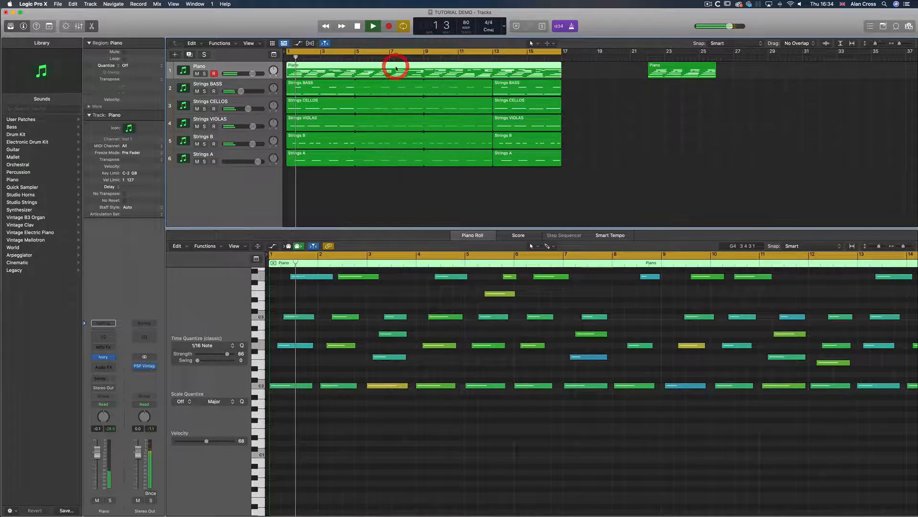
scroll(408, 326, "up", 10)
key("space")
scroll(408, 326, "down", 4)
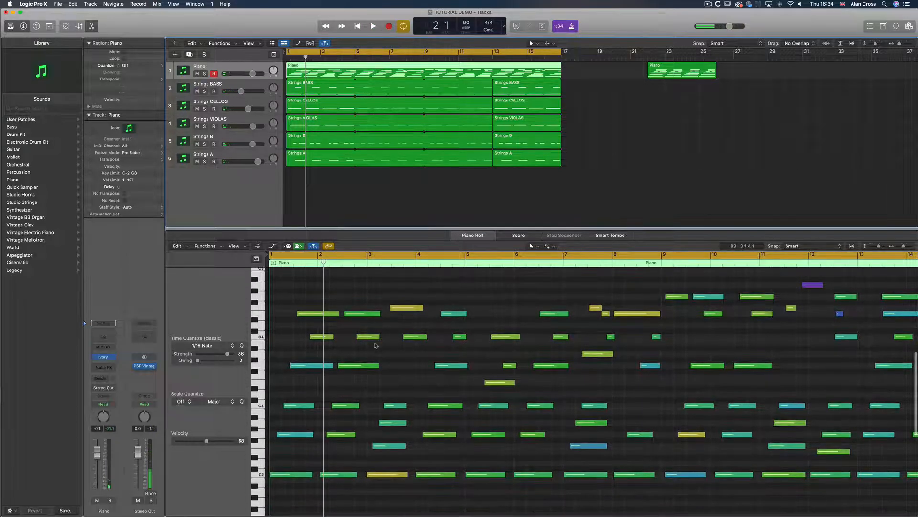
left_click(322, 65)
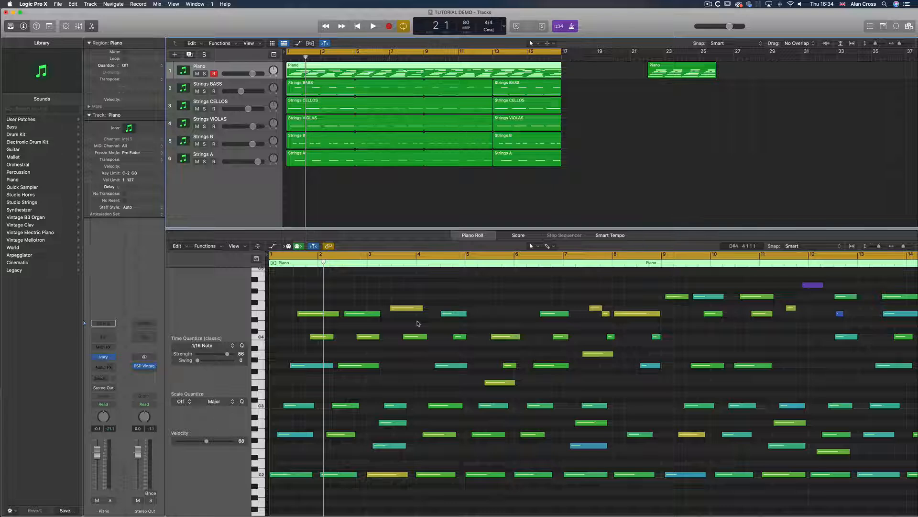
left_click(387, 359)
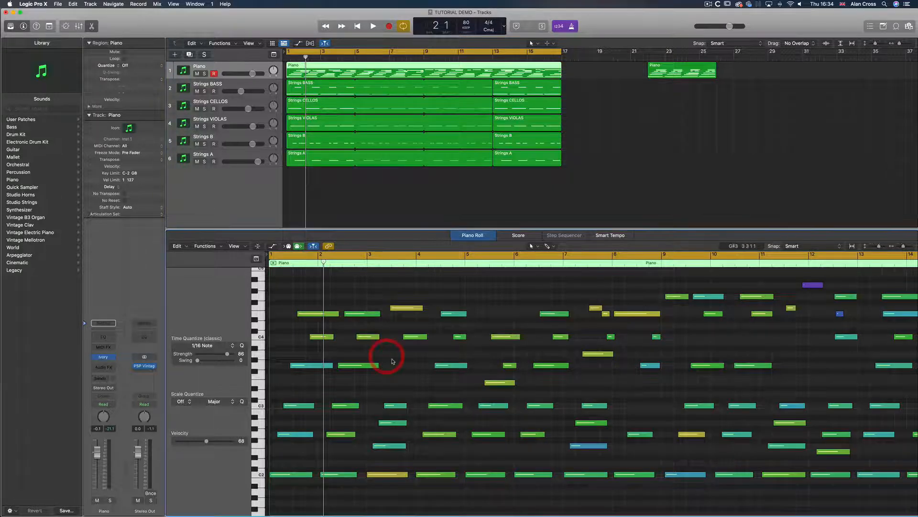
key("super+a")
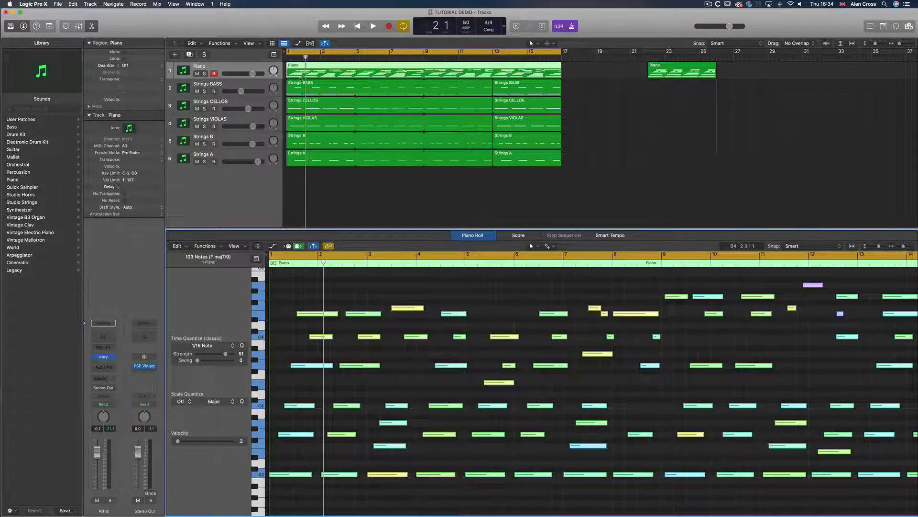
Replace the Piano track's Ivory instrument with a stereo Kontakt instance
key("space")
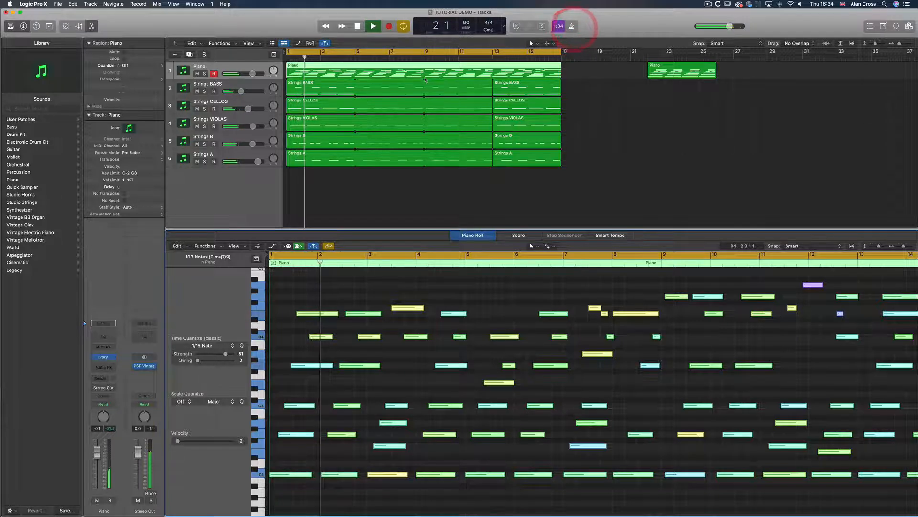
key("space")
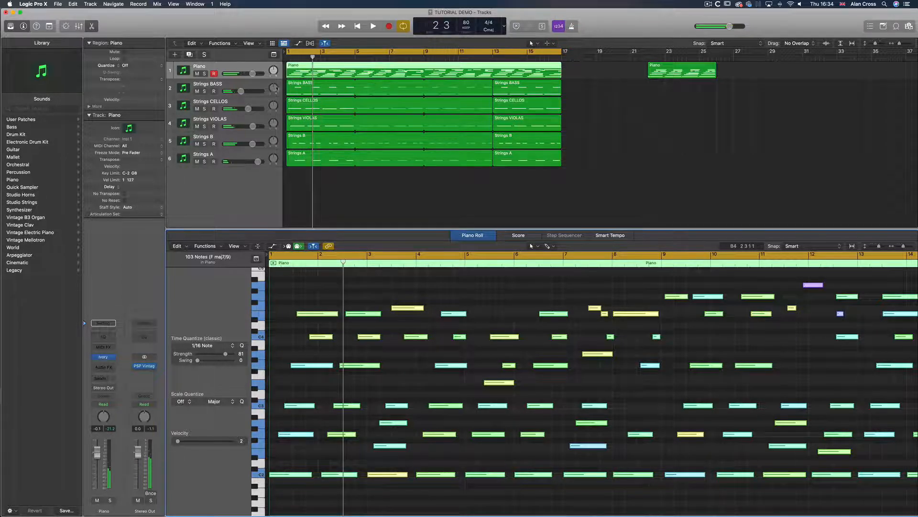
left_click(235, 67)
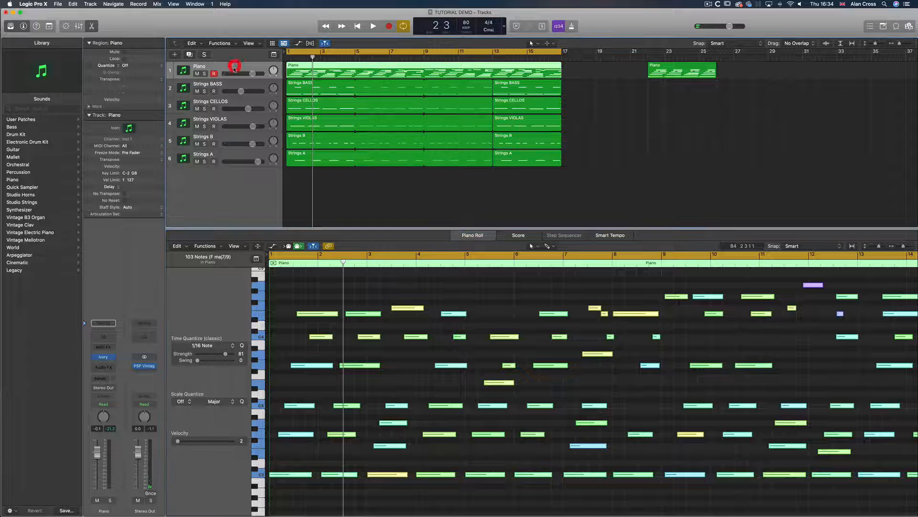
left_click(113, 359)
mouse_move(148, 506)
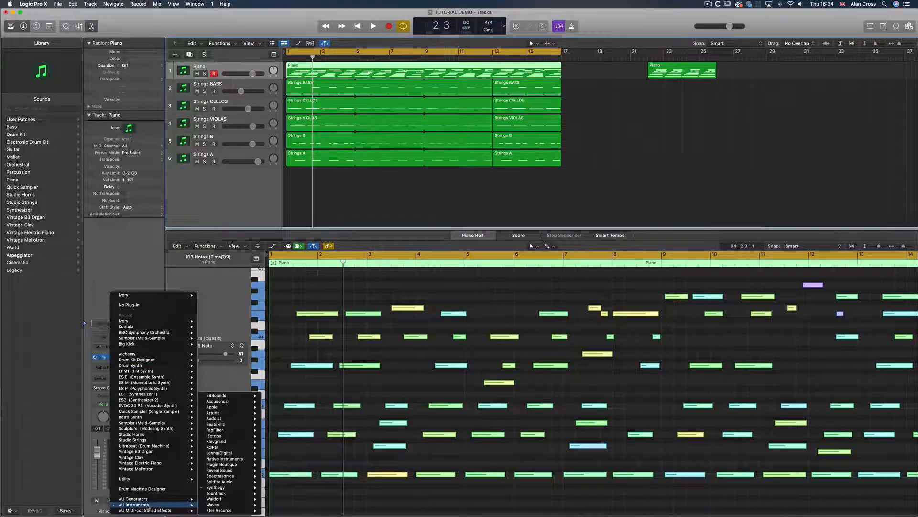
mouse_move(224, 489)
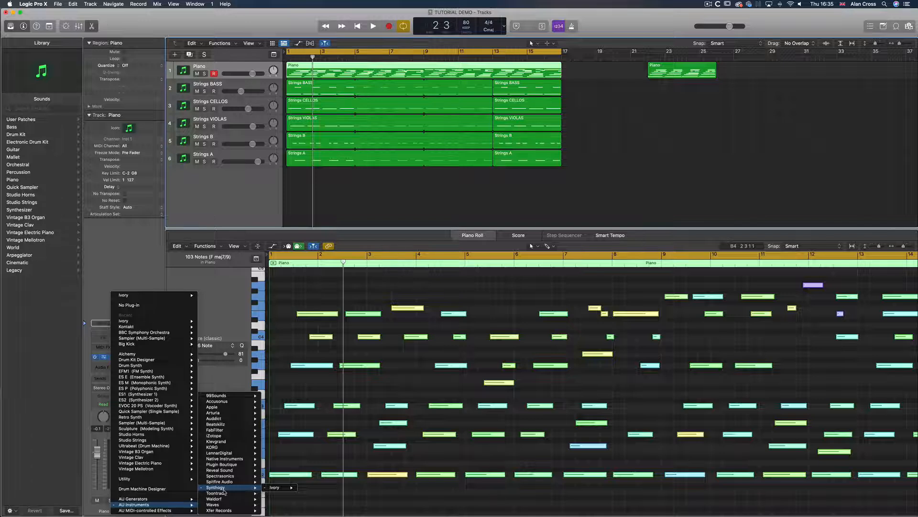
mouse_move(182, 327)
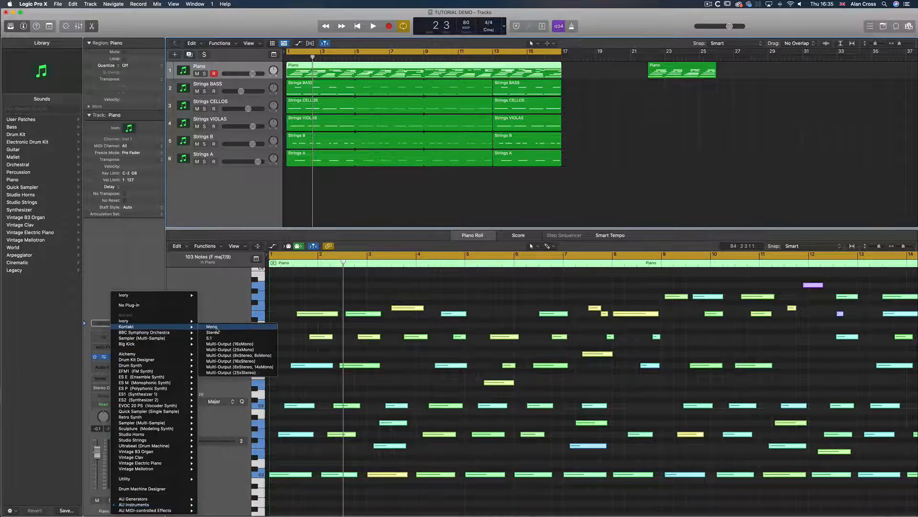
left_click(213, 332)
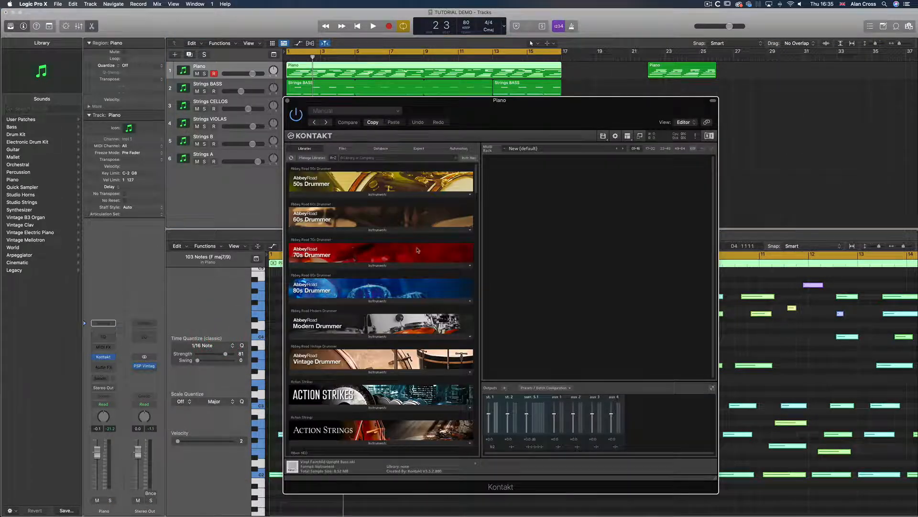
Load the CP Kettle Gongs instrument from the Balinese Gamelan library into Kontakt
scroll(405, 290, "down", 6)
scroll(405, 290, "up", 5)
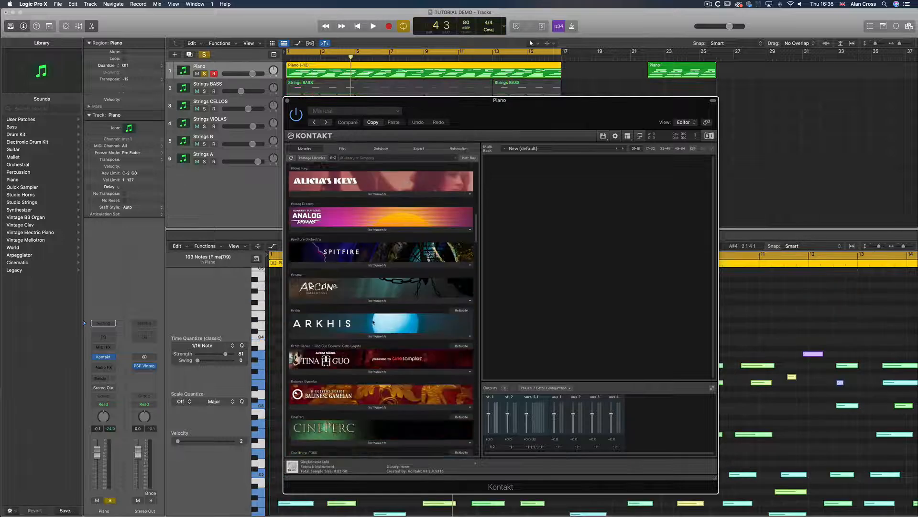
scroll(471, 315, "down", 1)
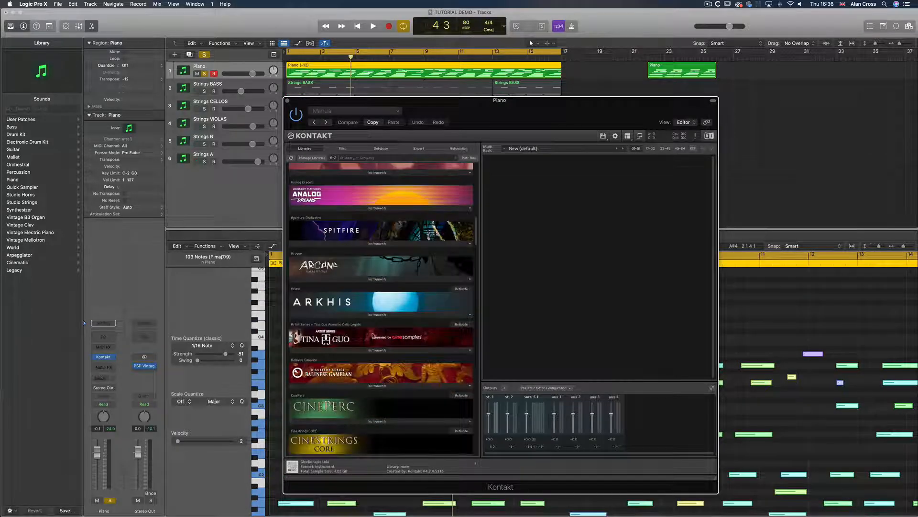
left_click(377, 386)
scroll(376, 385, "down", 2)
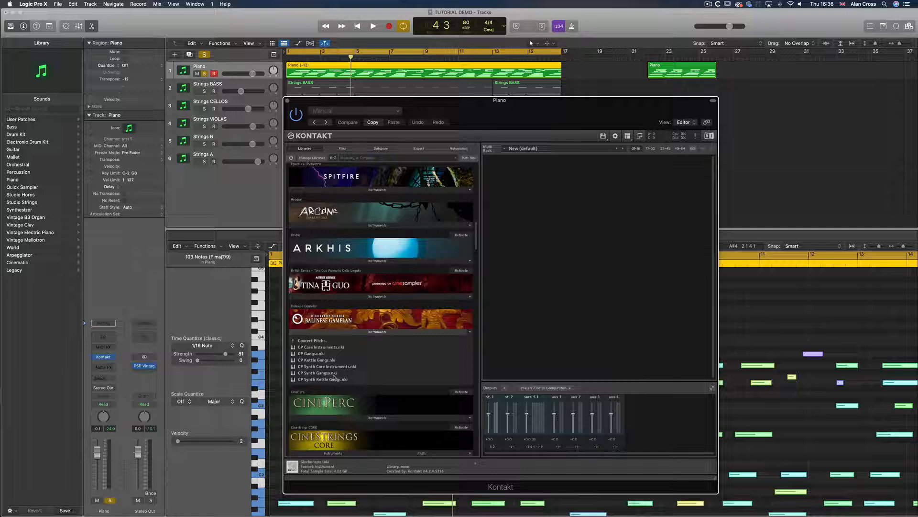
left_click(305, 341)
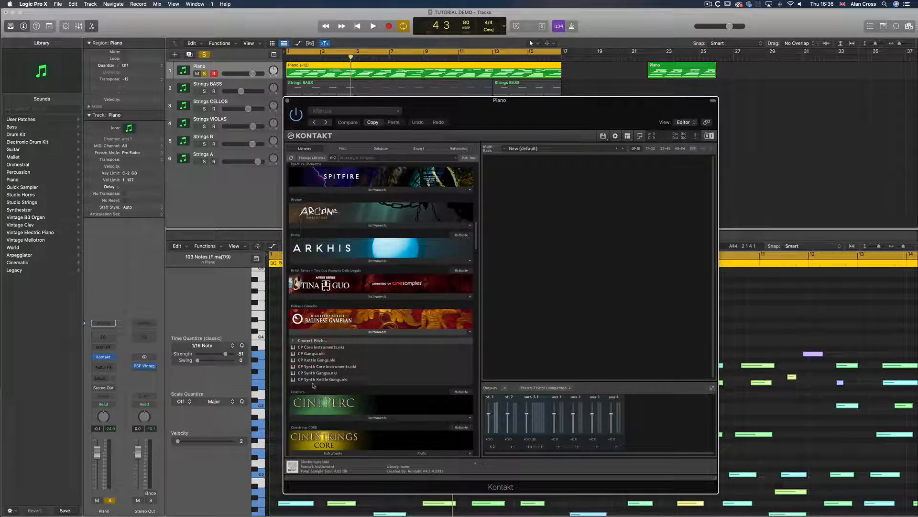
double_click(316, 361)
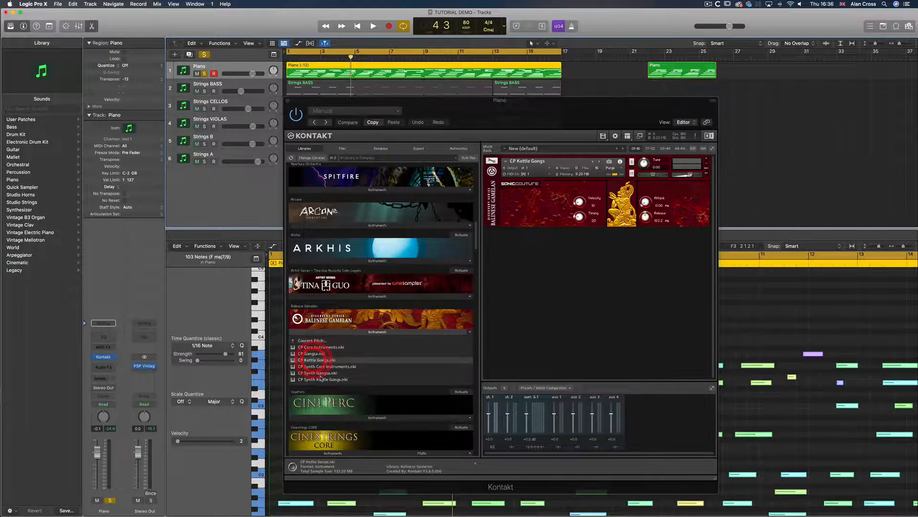
Play back the Kettle Gongs part with the Piano track unsoloed, then close the Kontakt window
key("space")
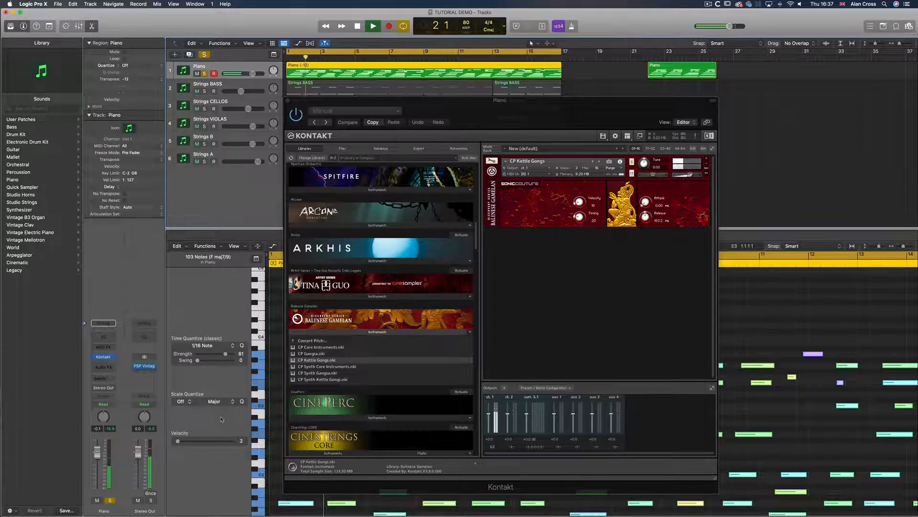
left_click(110, 500)
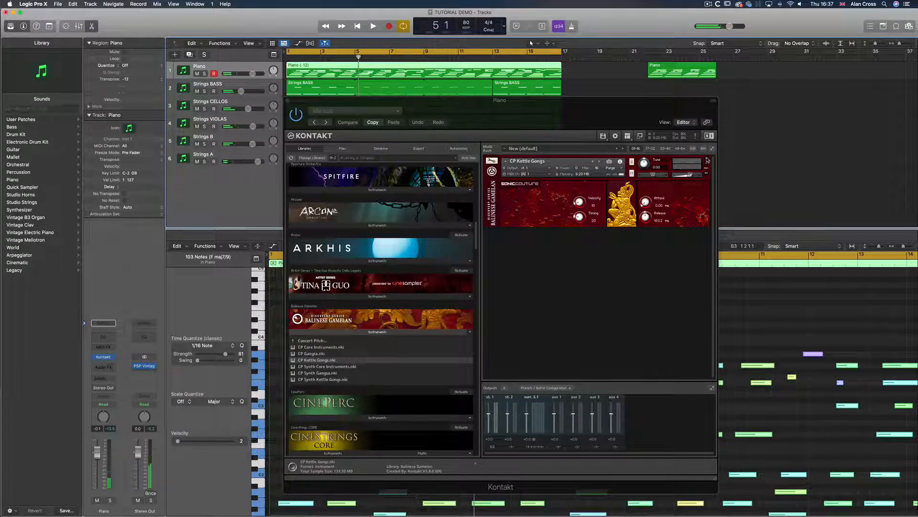
left_click(288, 101)
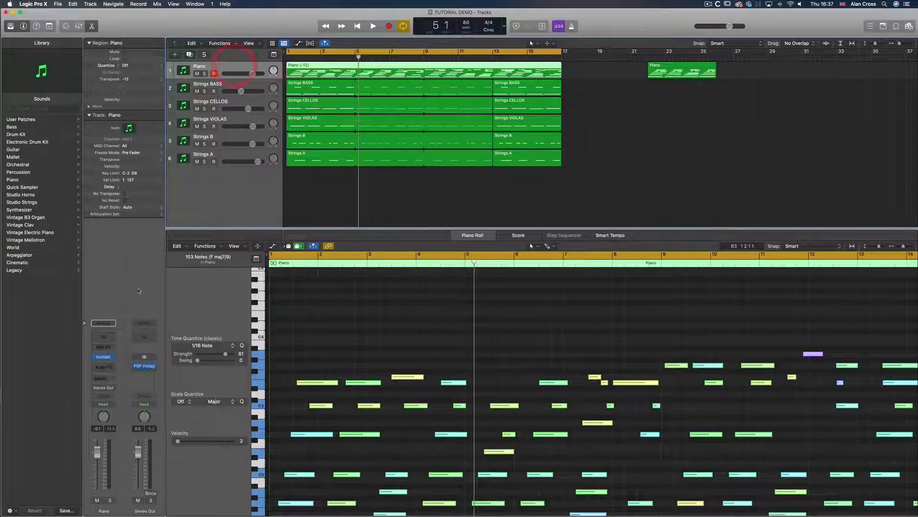
Add a send from the Piano track to Bus 1, creating an aux channel
left_click(105, 378)
mouse_move(105, 388)
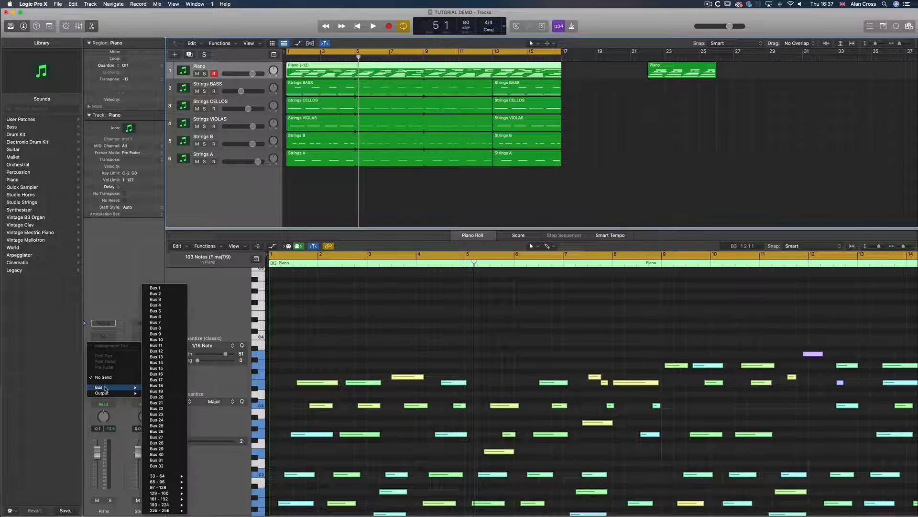
left_click(65, 417)
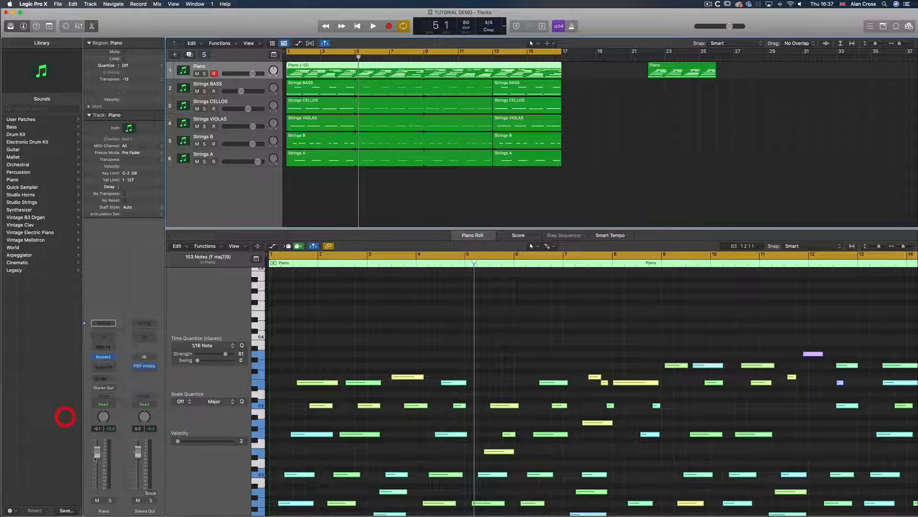
left_click(105, 378)
mouse_move(107, 388)
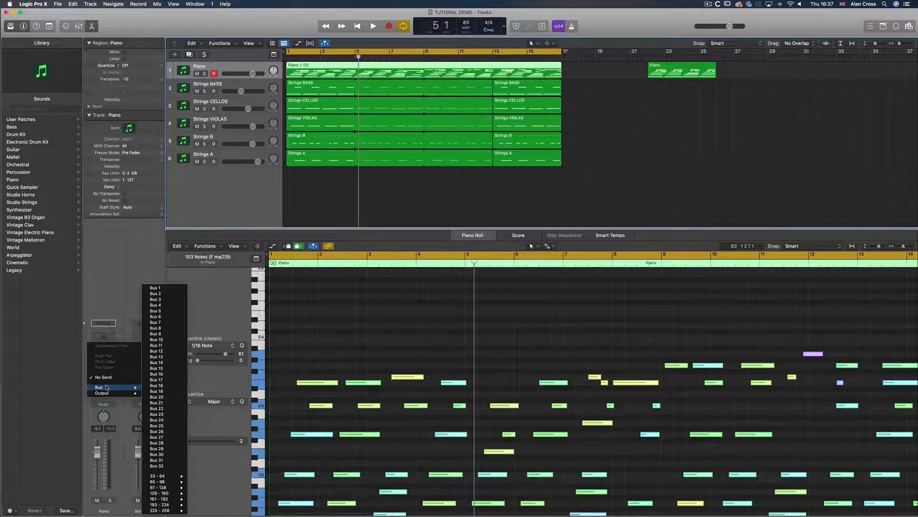
left_click(162, 288)
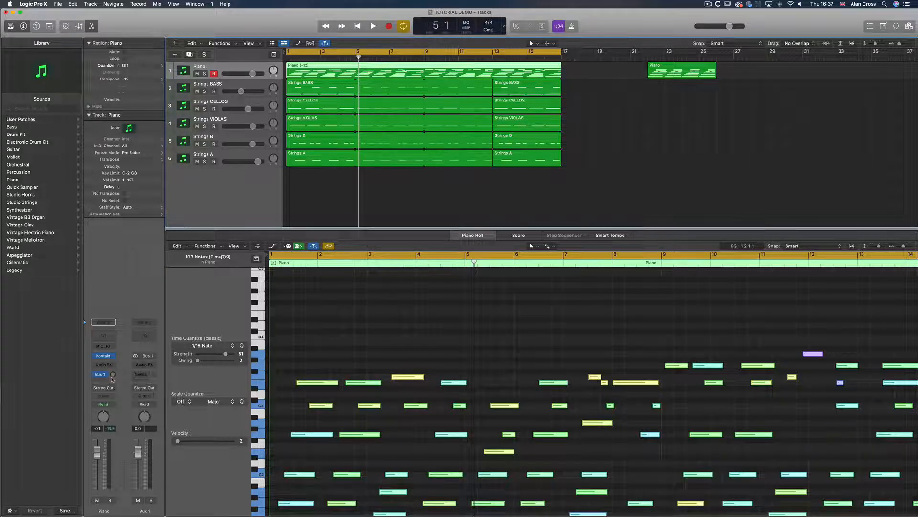
Open the Mixer, solo the Piano track and play it back
key("x")
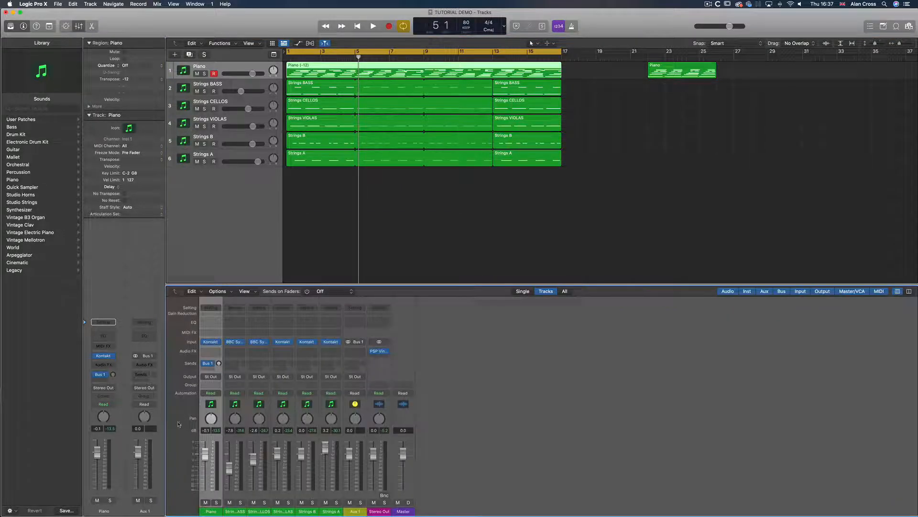
left_click(204, 73)
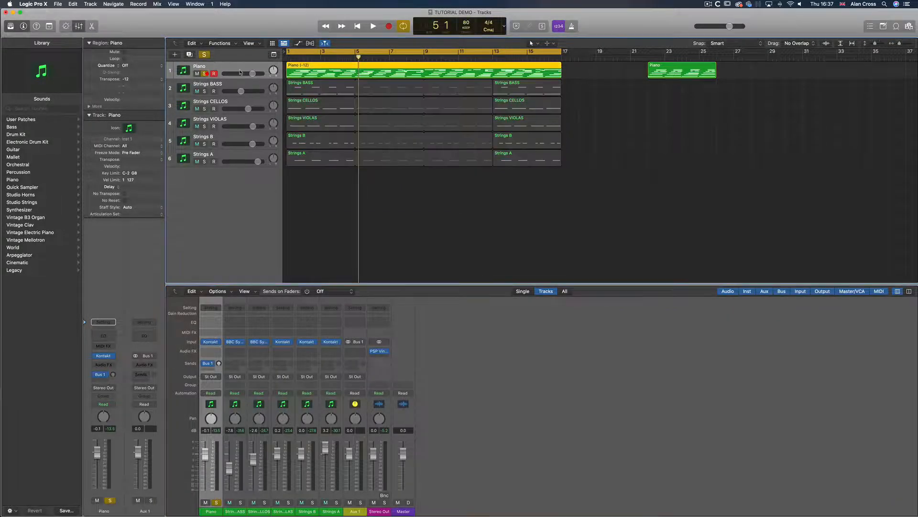
key("space")
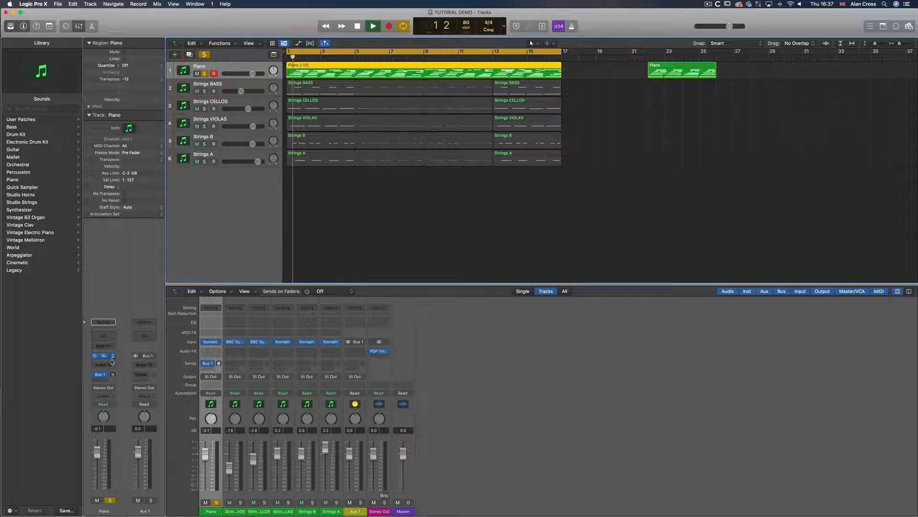
key("space")
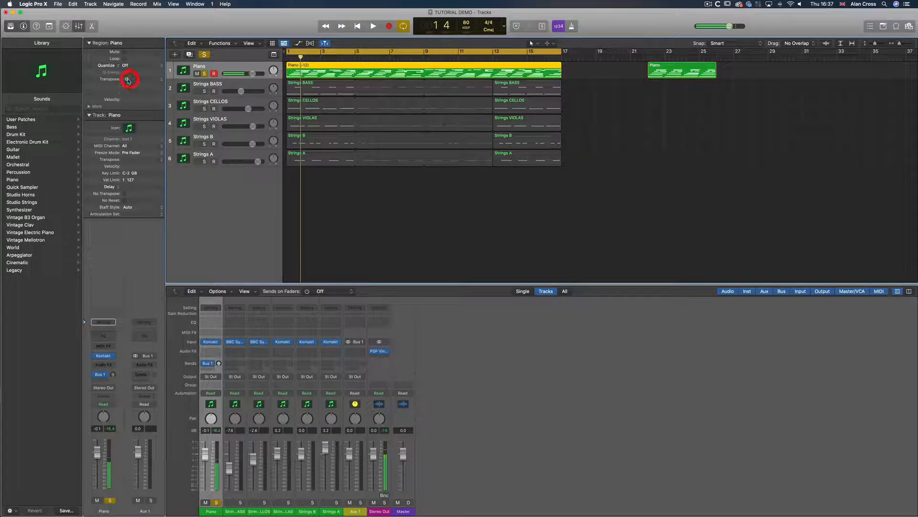
Set the Piano region's transpose to 0 and play it back
left_click(127, 79)
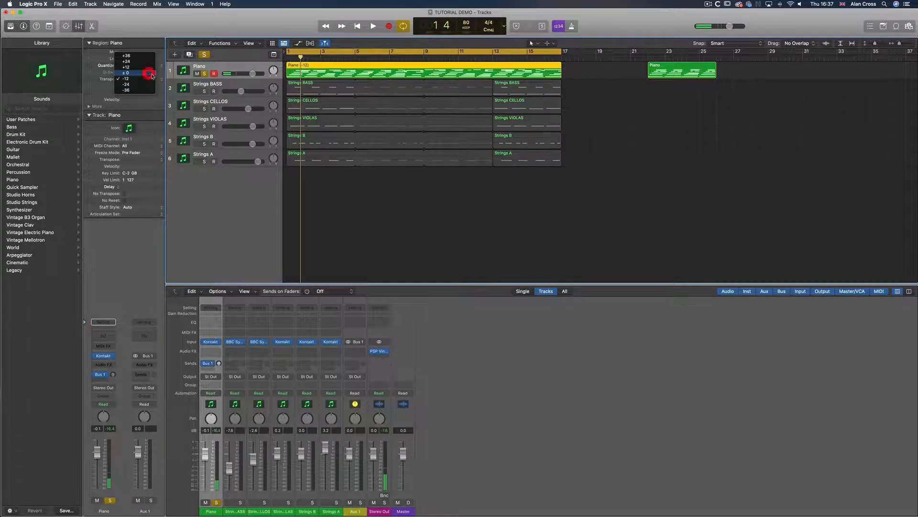
left_click(149, 73)
key("space")
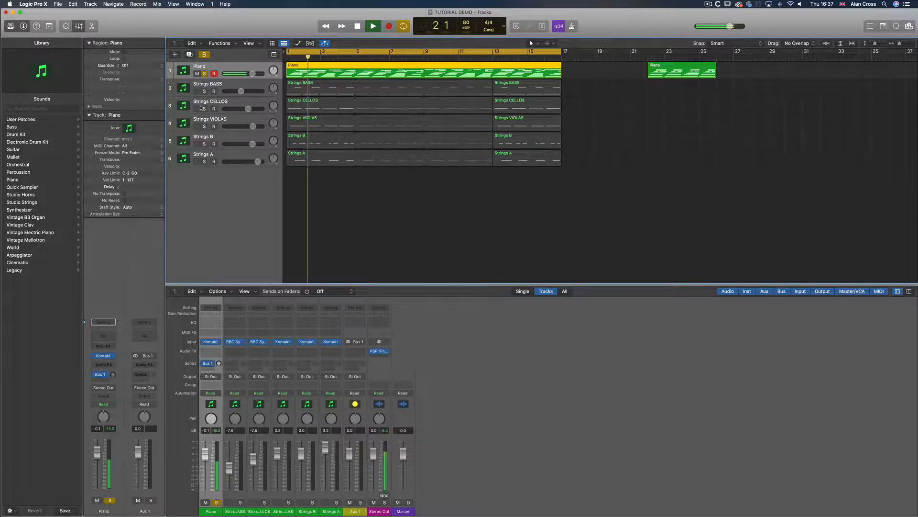
key("space")
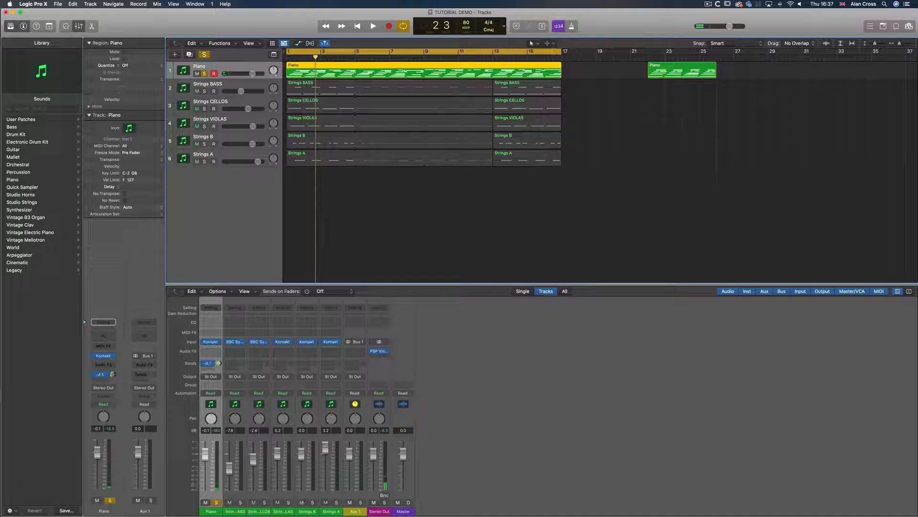
Adjust the Piano track's Bus 1 send level and rename the track Gamlean
left_click(115, 375)
double_click(197, 66)
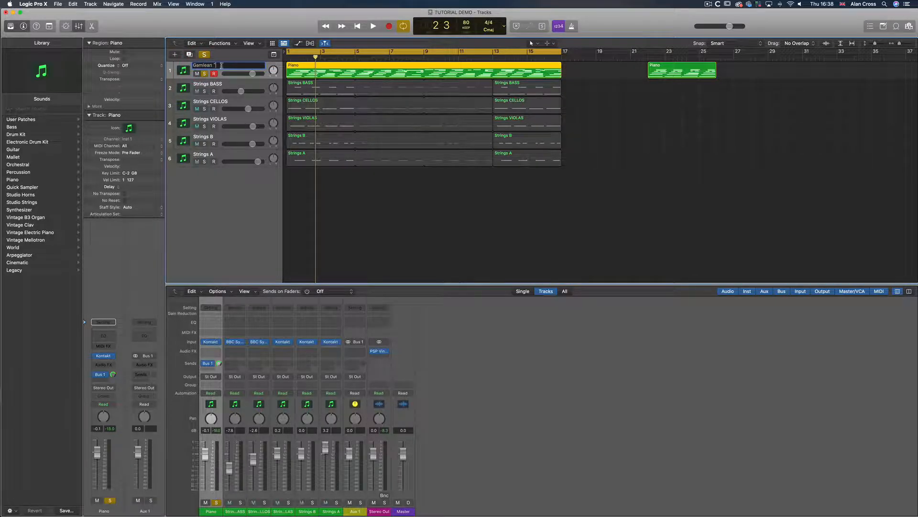
key("Return")
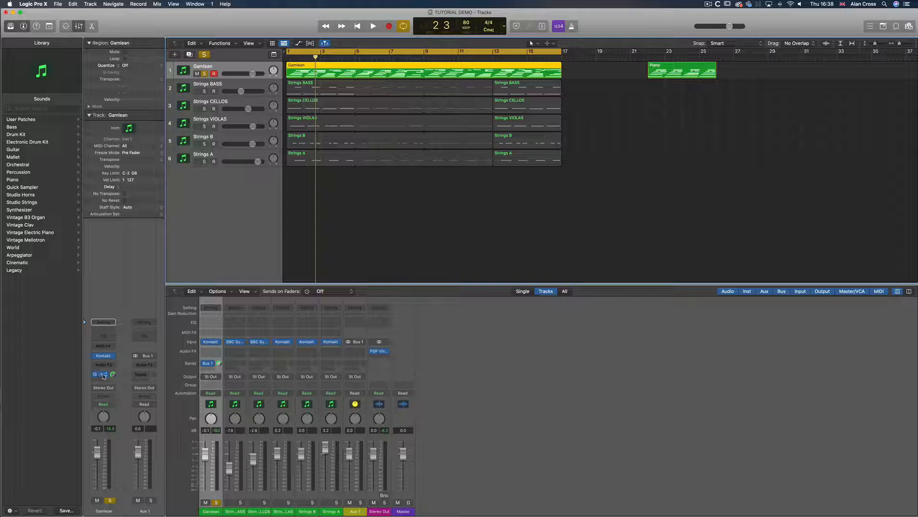
Select the Aux 1 channel and insert a stereo Space Designer reverb on it
left_click(356, 512)
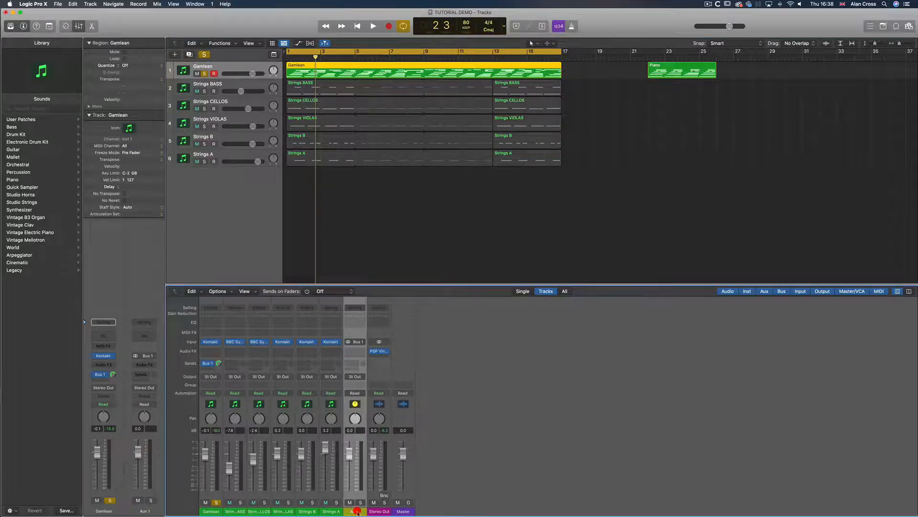
double_click(356, 512)
left_click(362, 357)
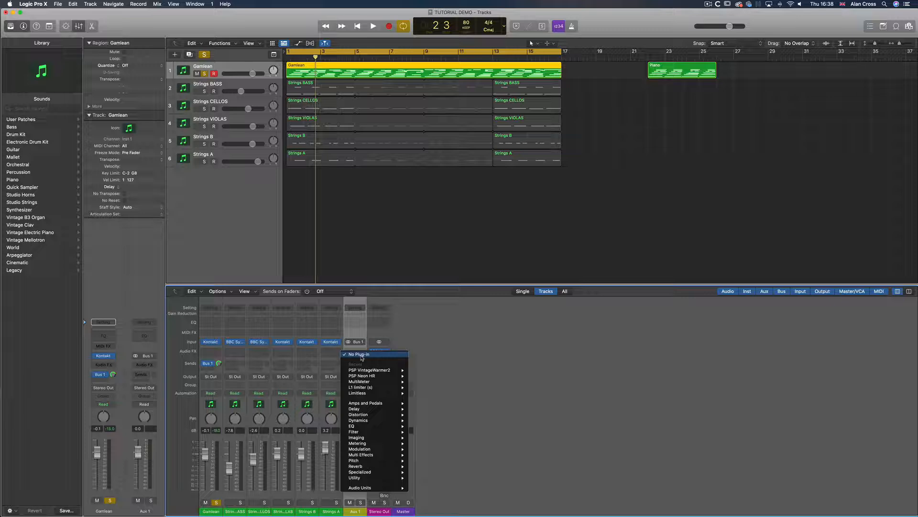
mouse_move(373, 467)
mouse_move(437, 483)
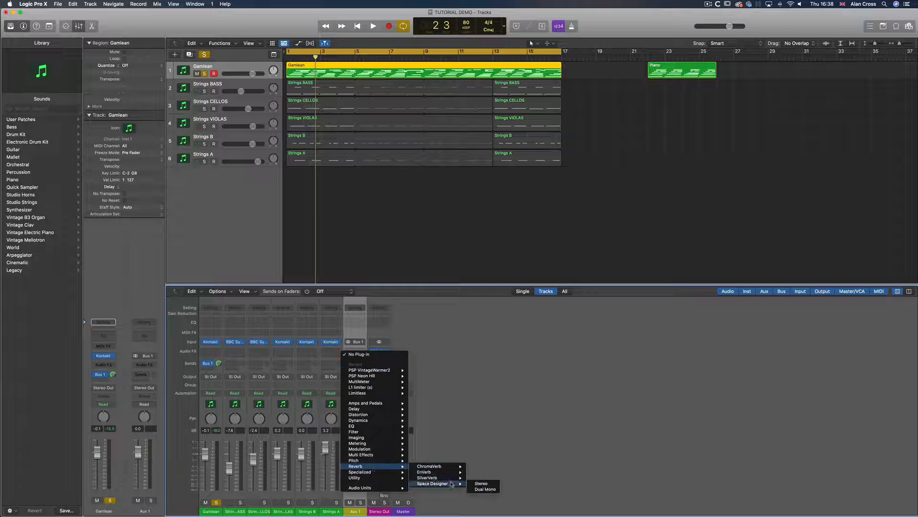
left_click(483, 484)
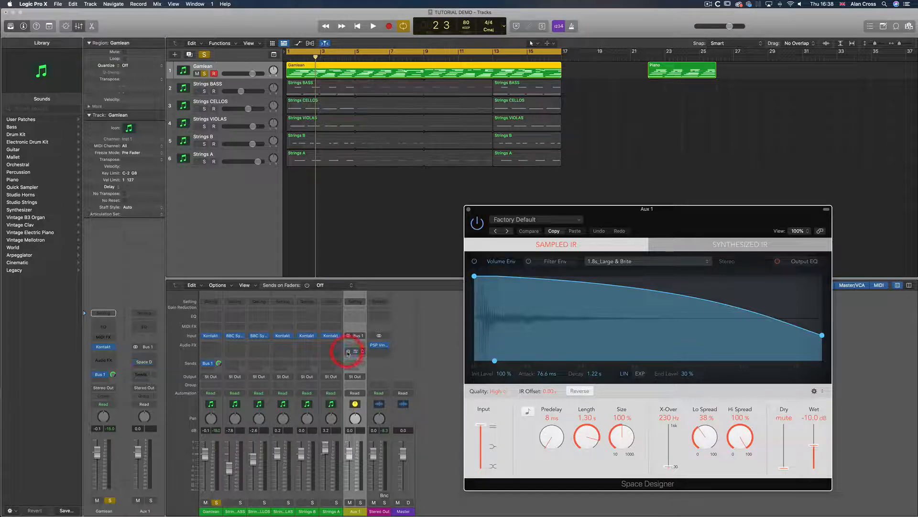
left_click(476, 225)
left_click(476, 225)
left_click(356, 351)
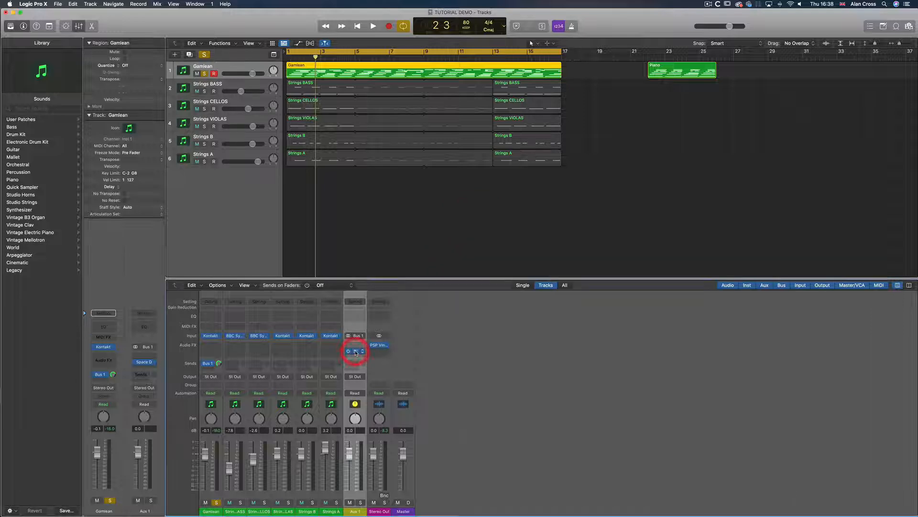
left_click(356, 351)
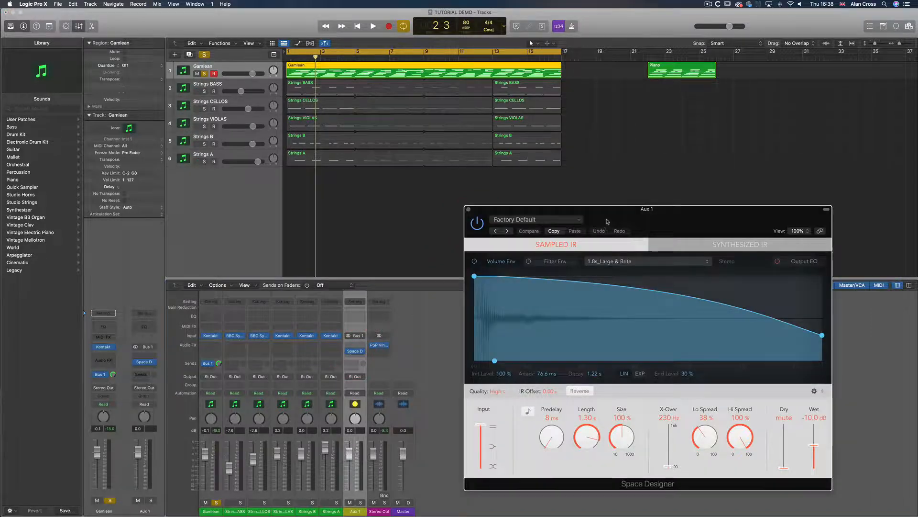
left_click_drag(607, 209, 587, 203)
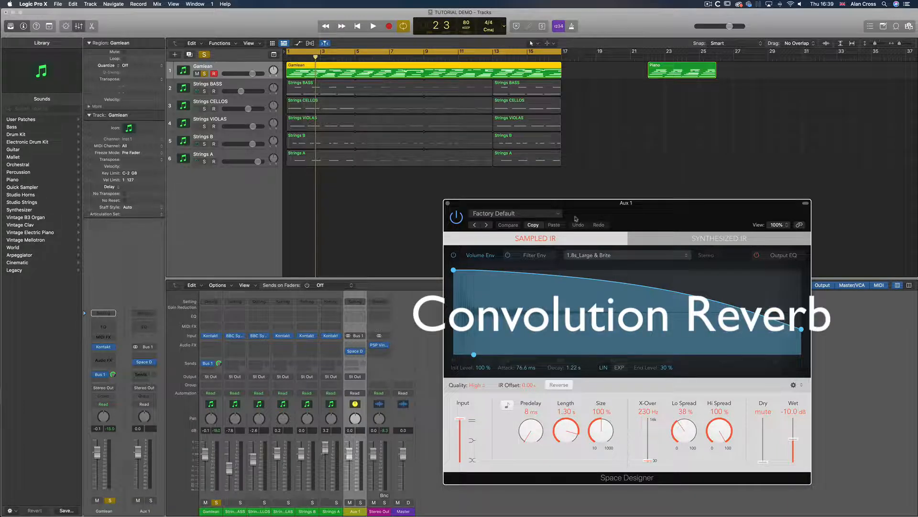
Load the 6.6s_Palace impulse response from Logic's 18 Concert Halls & Theatres folder into Space Designer
left_click(645, 255)
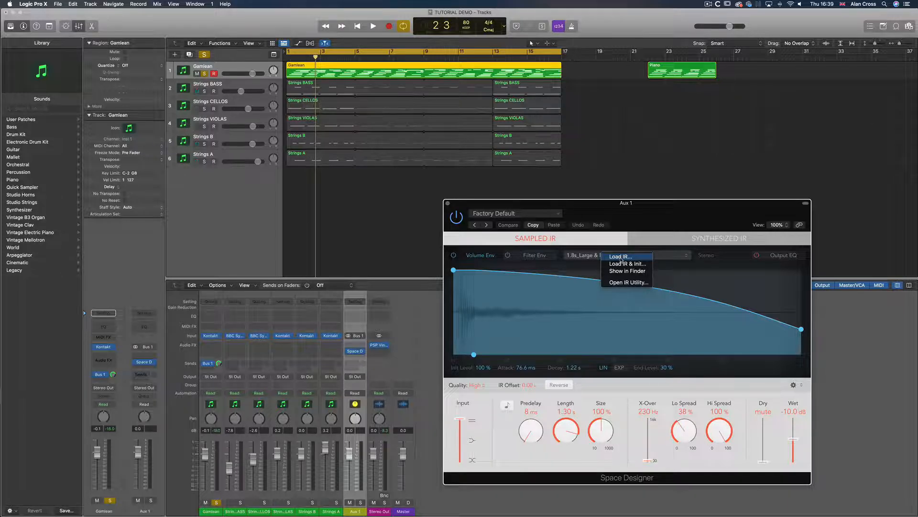
left_click(621, 243)
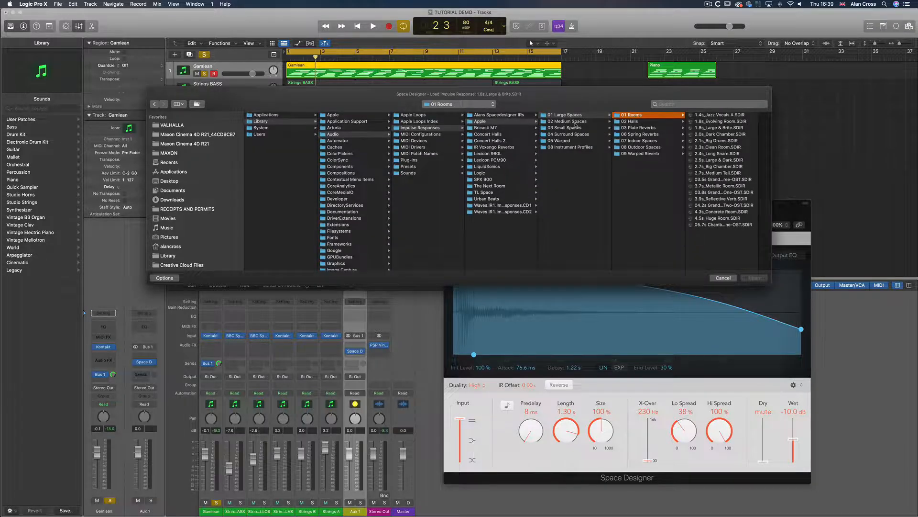
left_click_drag(615, 103, 512, 151)
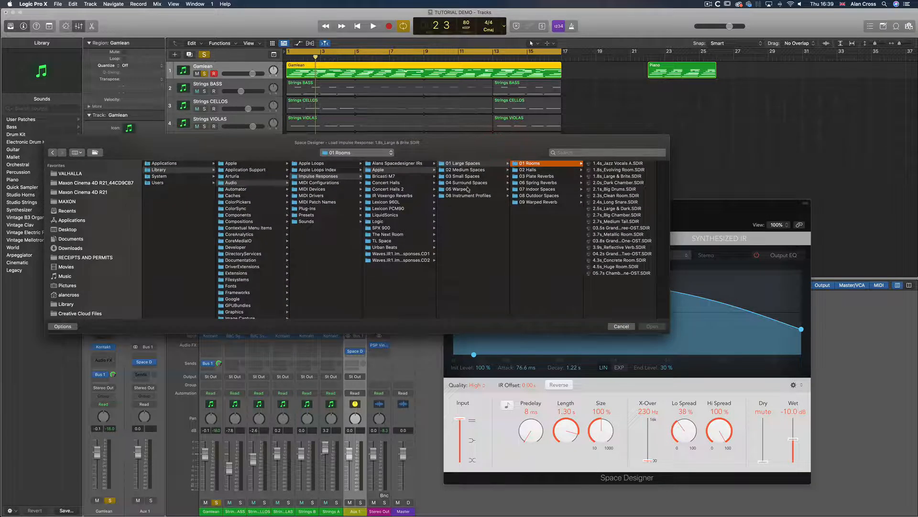
left_click(541, 196)
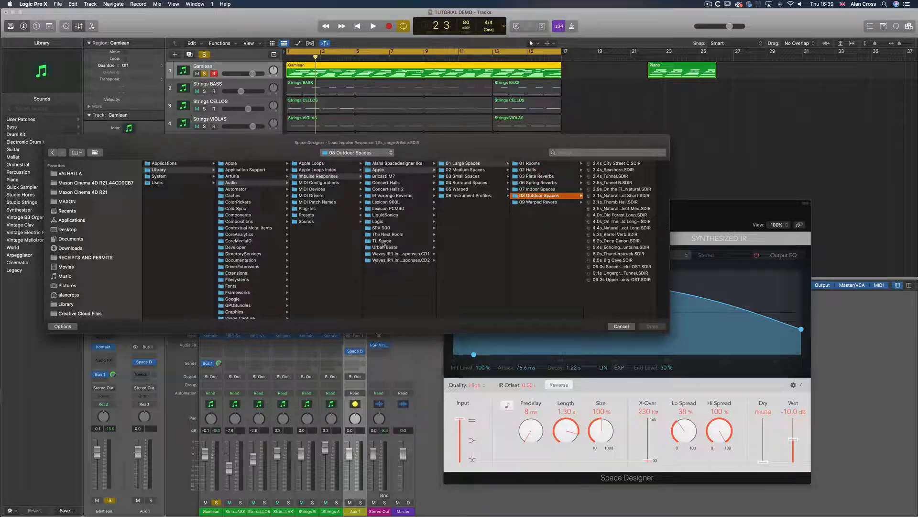
left_click(397, 163)
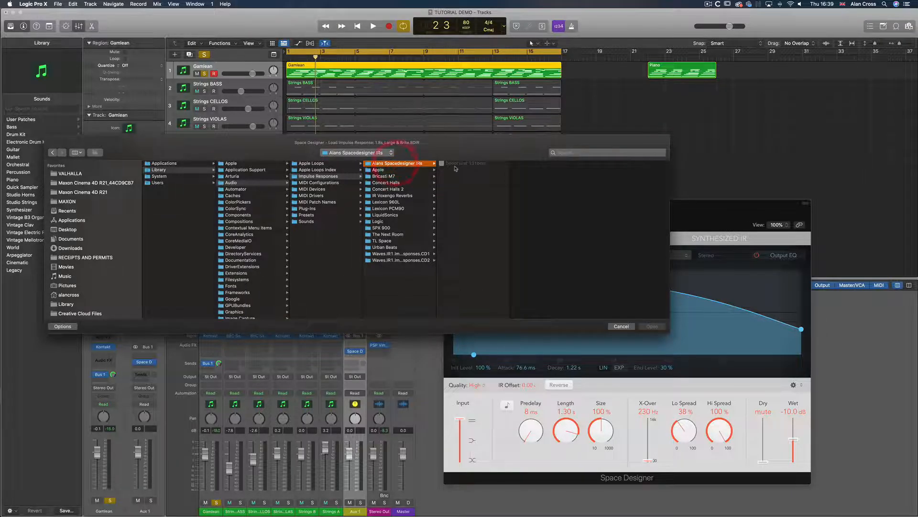
left_click(387, 221)
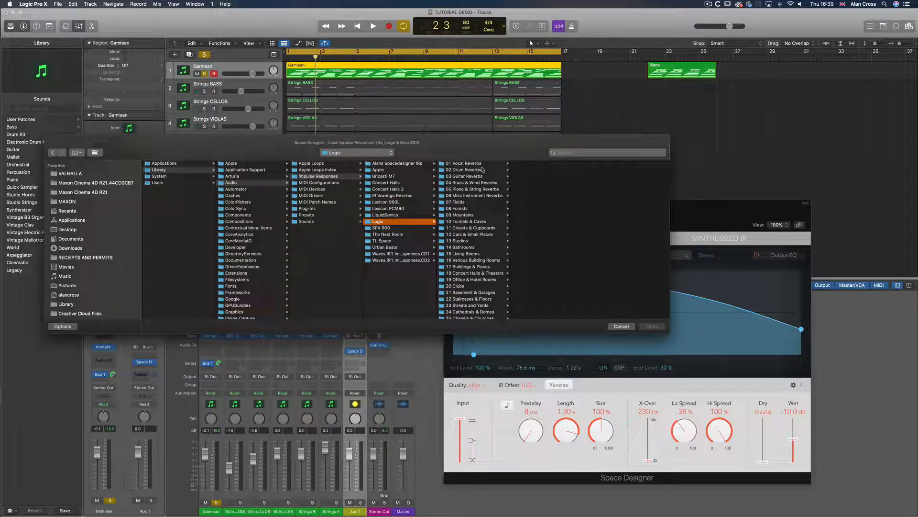
left_click(468, 280)
scroll(547, 278, "down", 3)
left_click(469, 273)
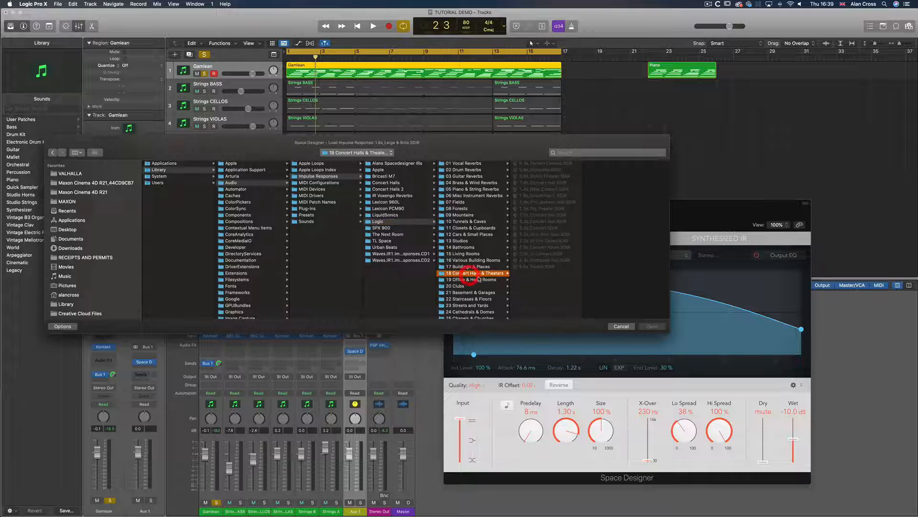
left_click(538, 267)
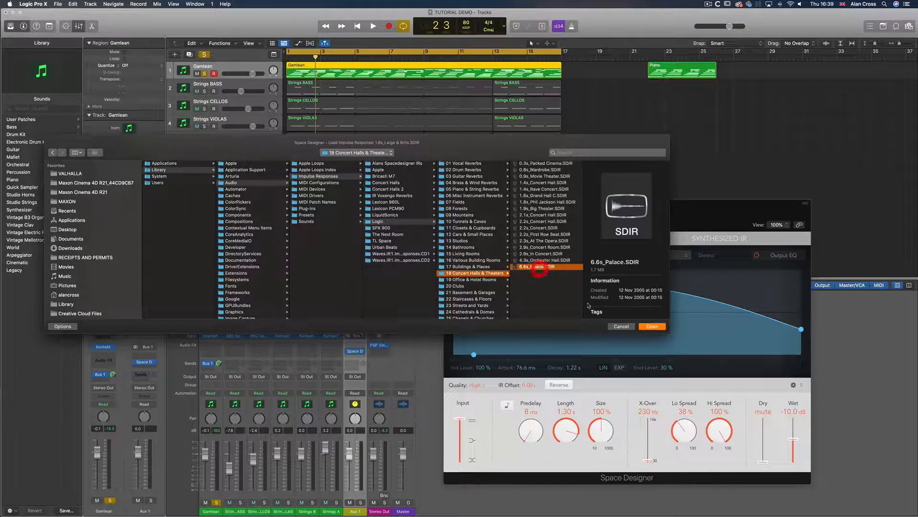
left_click(651, 327)
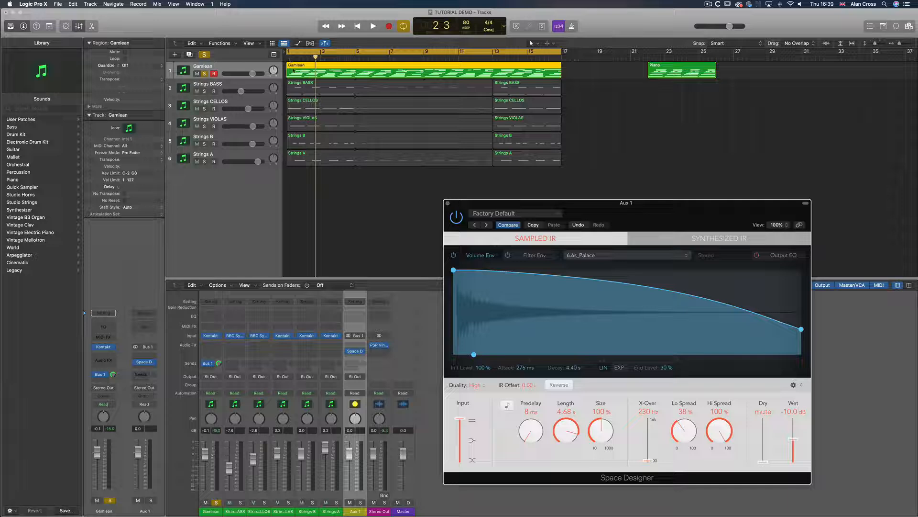
Lower the Gamlean track's Bus 1 send level and close the Space Designer window
left_click(383, 65)
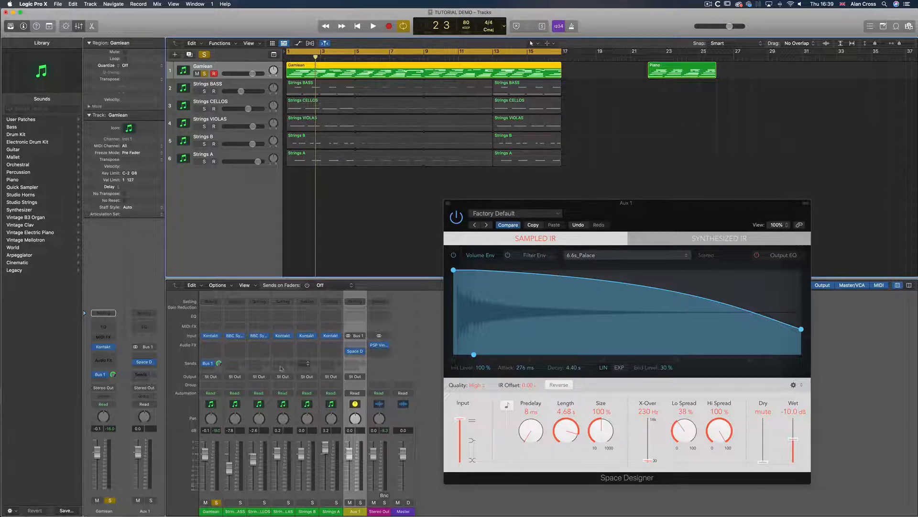
left_click_drag(219, 363, 215, 369)
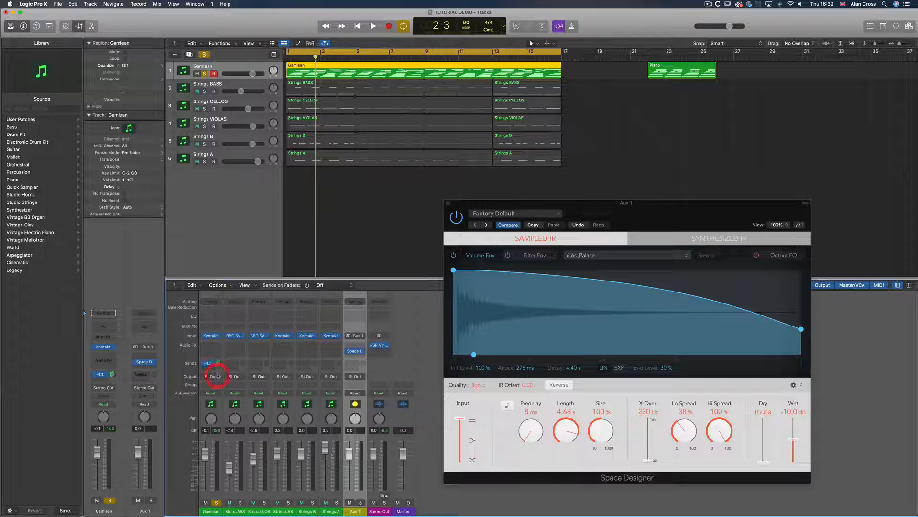
left_click(356, 351)
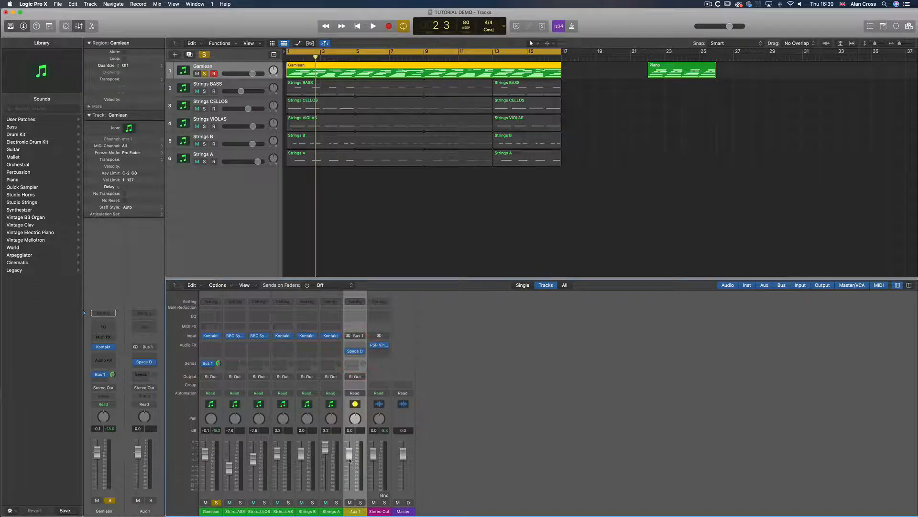
Play the song while adjusting and toggling the Gamlean Bus 1 send, then unsolo the Gamlean track
left_click(293, 55)
key("space")
left_click_drag(218, 366, 214, 357)
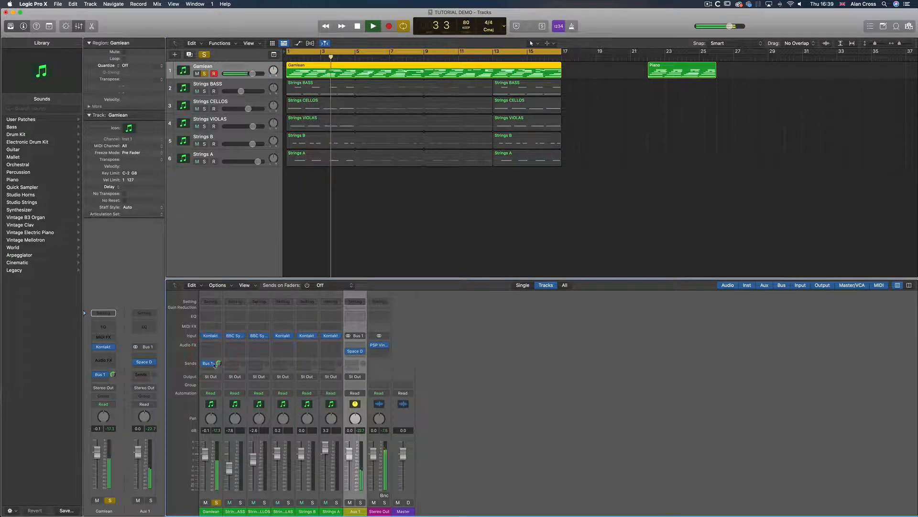
left_click(205, 364)
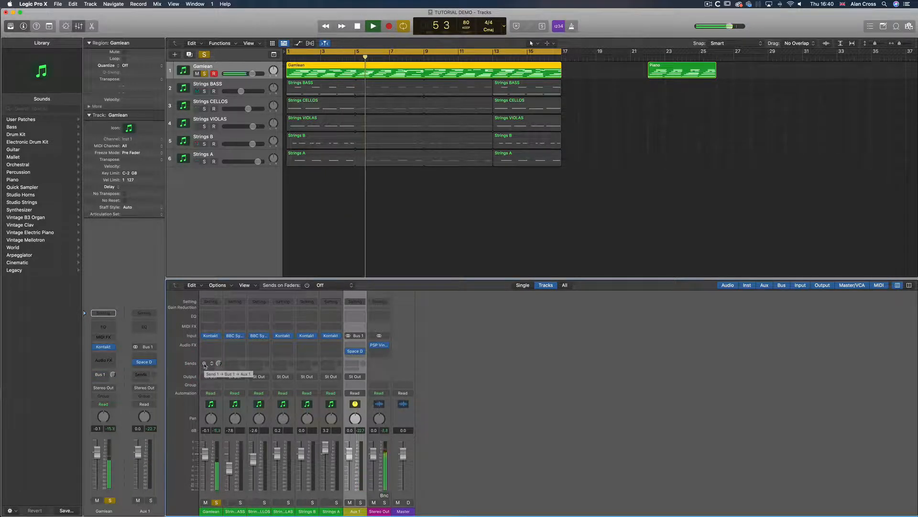
left_click(204, 363)
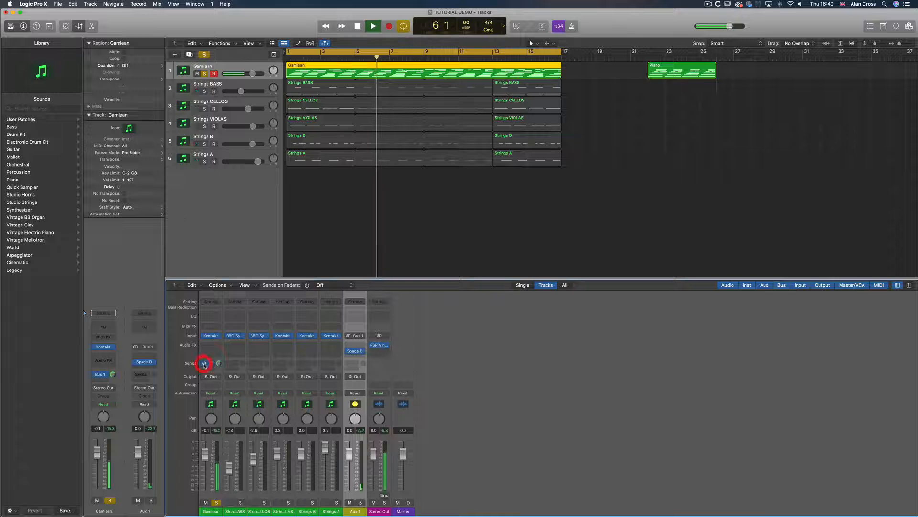
left_click(217, 502)
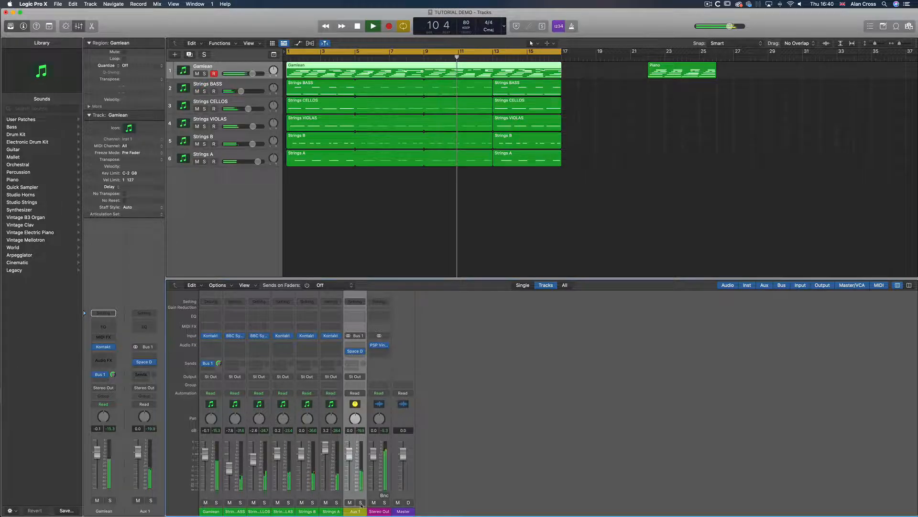
Open the Gamlean region in the Piano Roll, browse its notes and stop playback
double_click(427, 69)
scroll(524, 336, "up", 5)
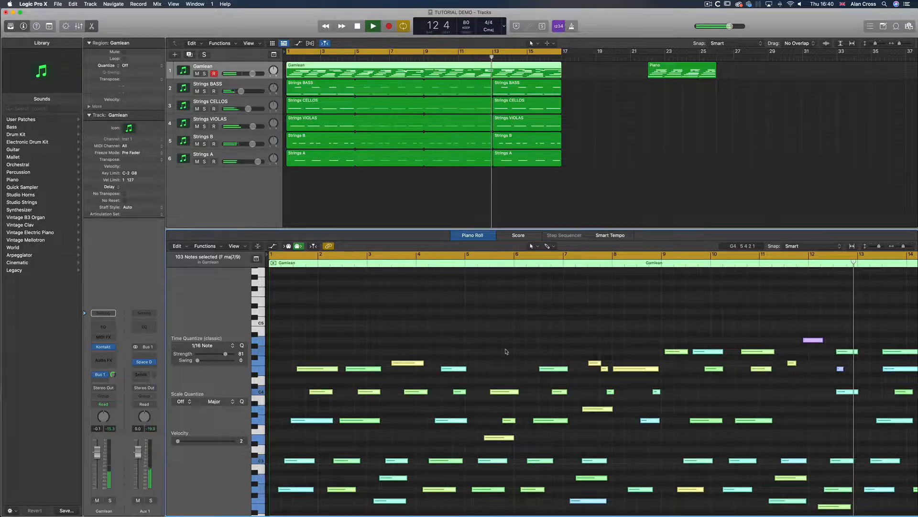
scroll(498, 378, "right", 6)
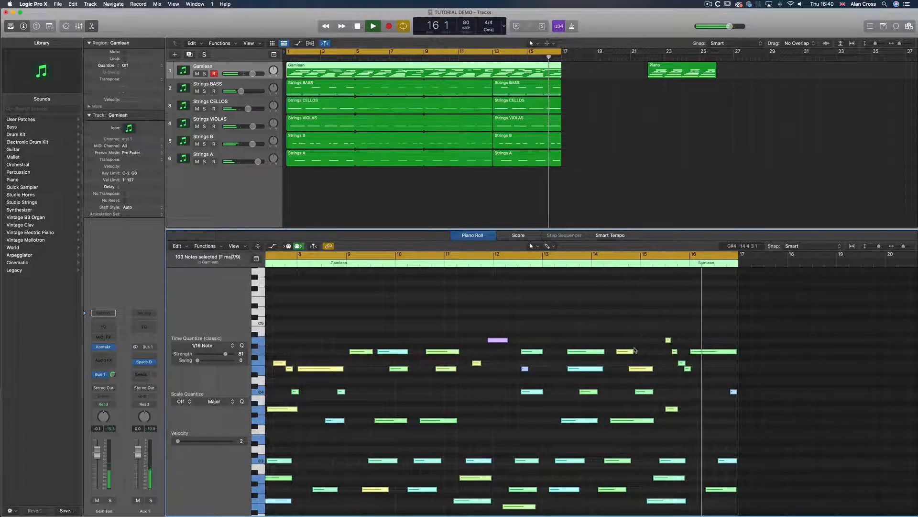
key("space")
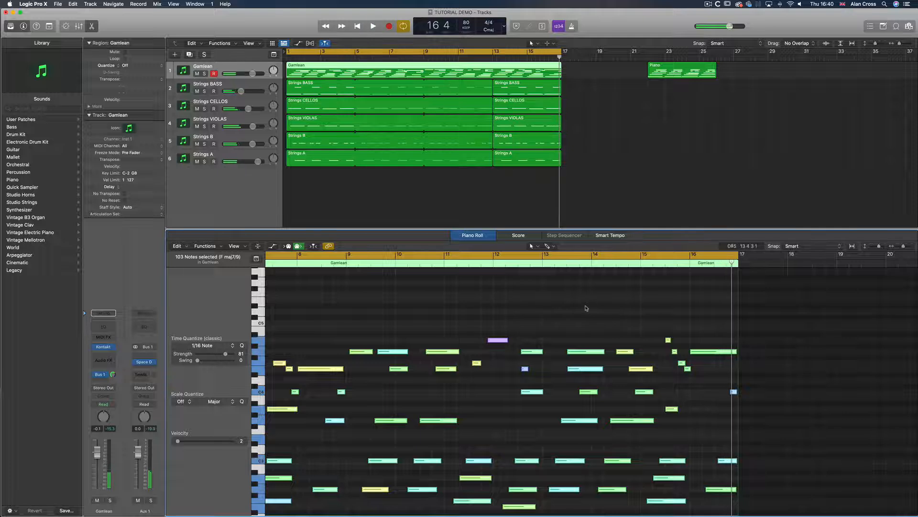
Add a new software instrument track below Strings A
left_click(521, 201)
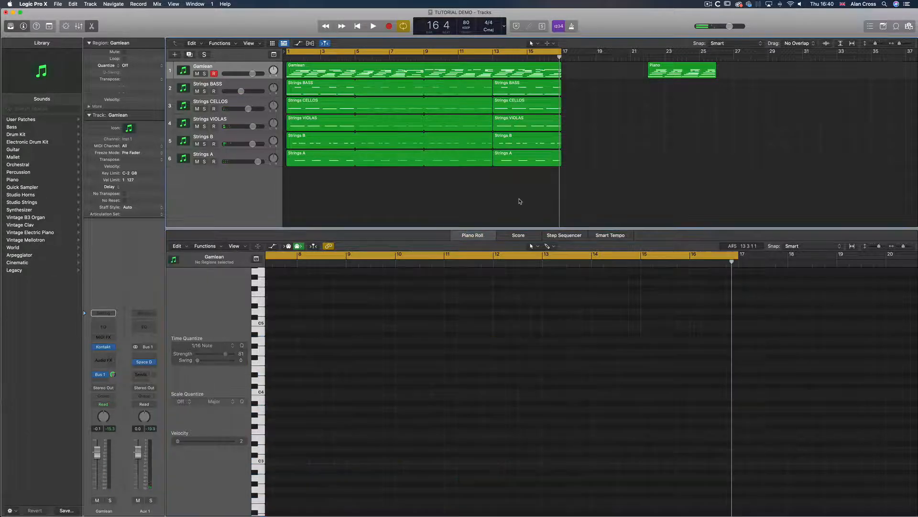
left_click(220, 156)
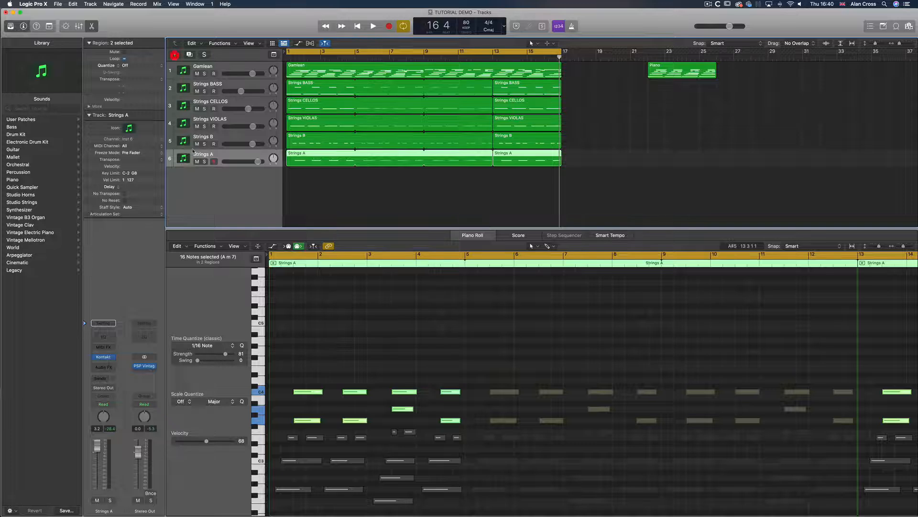
left_click(175, 54)
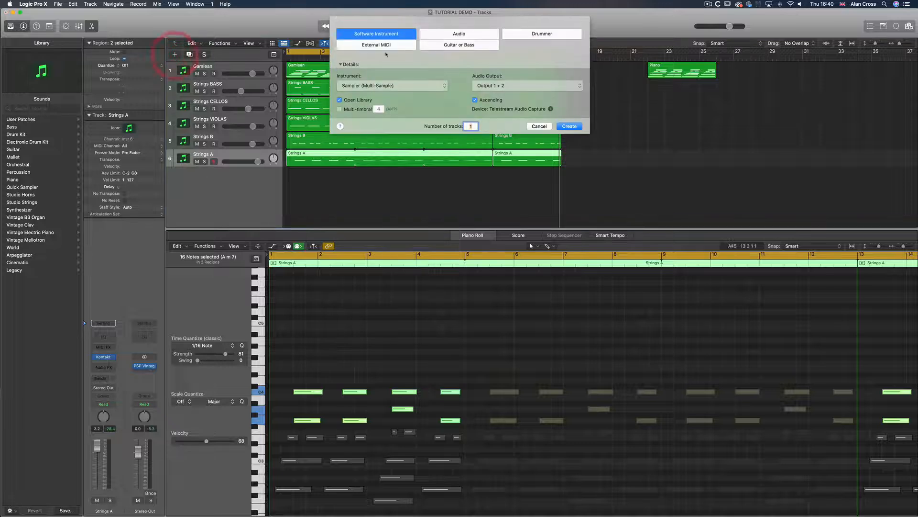
left_click(571, 126)
Try loading a stereo Kontakt instrument on the new track, then remove the instrument plug-in
left_click(238, 176)
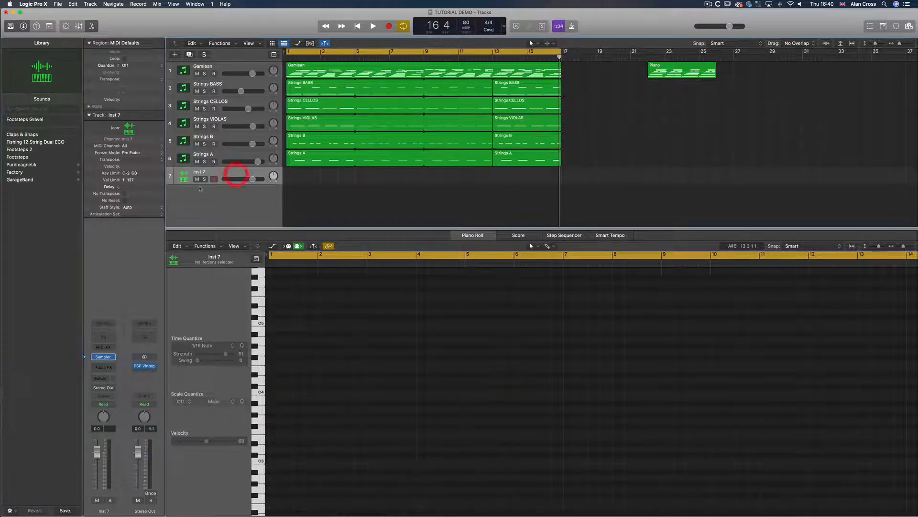
left_click(111, 359)
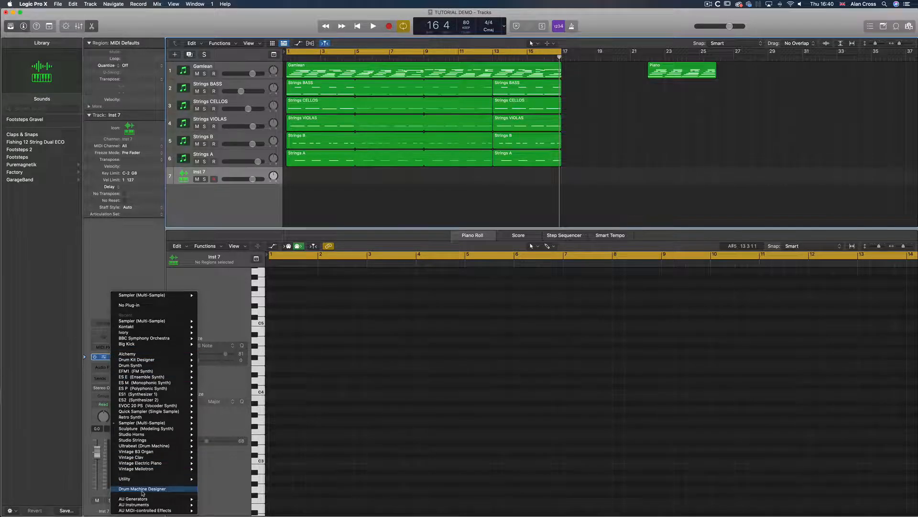
mouse_move(134, 328)
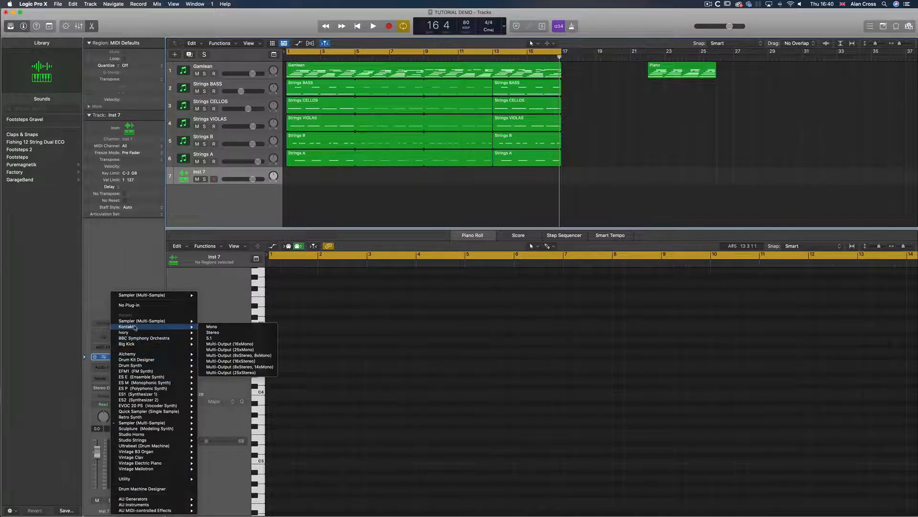
left_click(213, 332)
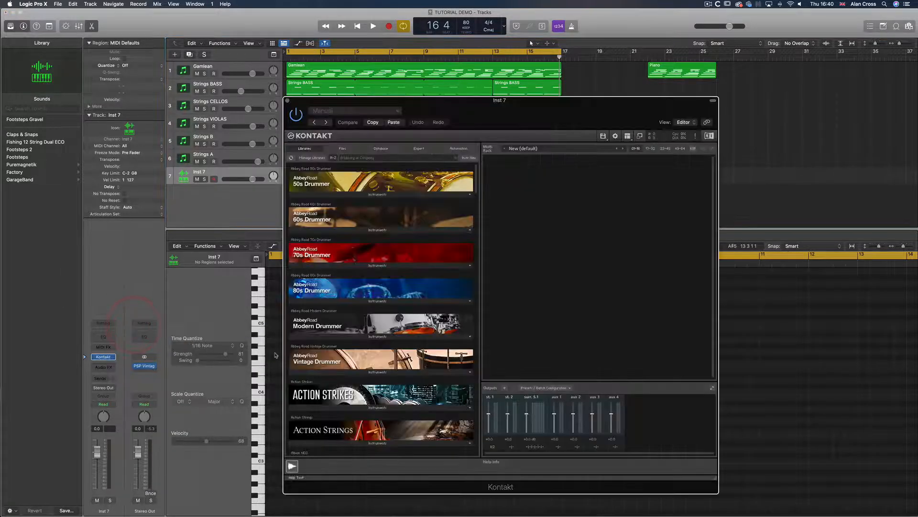
left_click(287, 100)
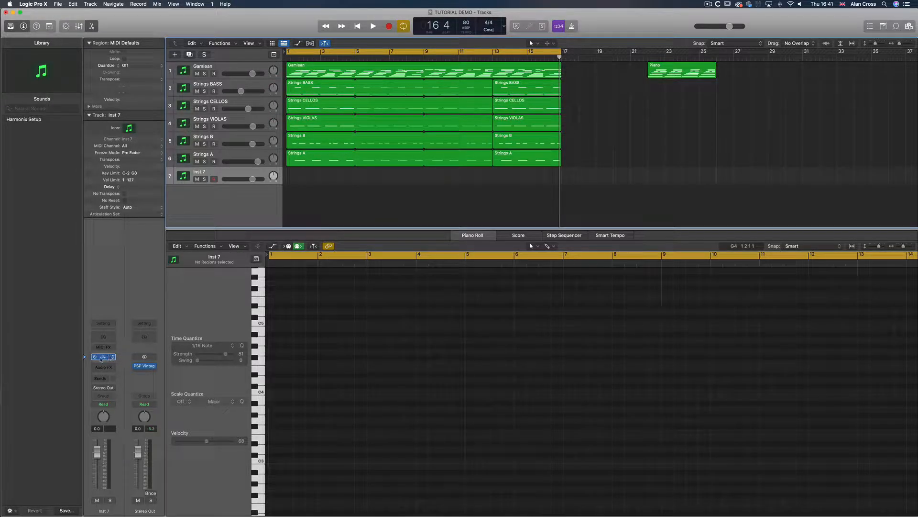
left_click(113, 357)
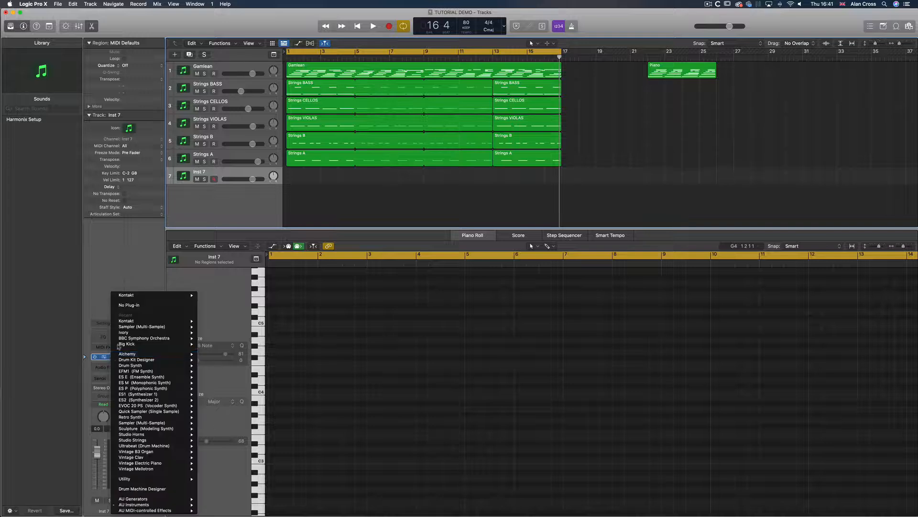
left_click(127, 305)
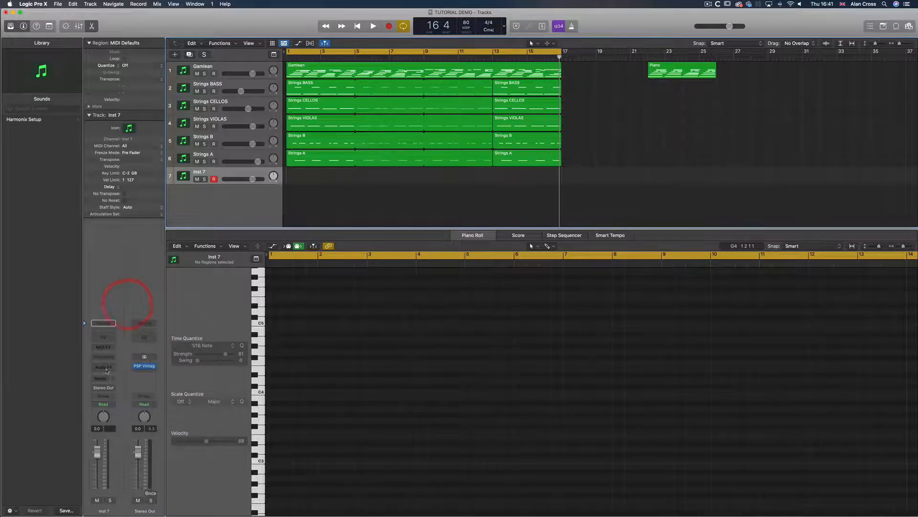
left_click(104, 360)
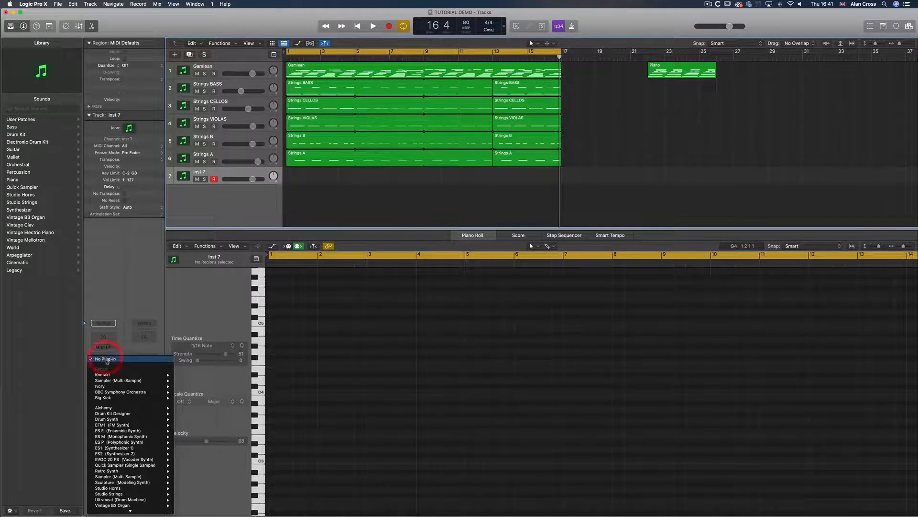
left_click(56, 305)
Load the Neo Soul drum kit patch onto the new track
left_click(19, 135)
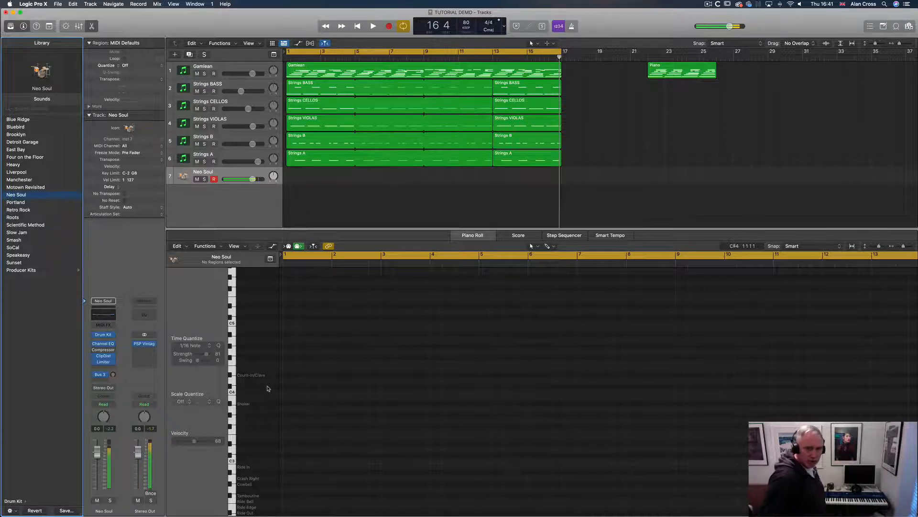
Record a short drum take on the Neo Soul track and delete the recorded region
left_click(388, 26)
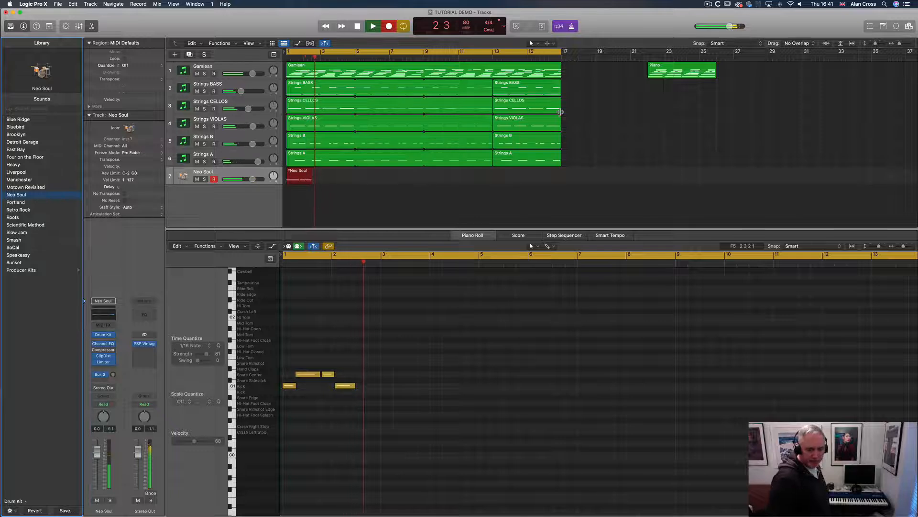
key("space")
left_click(303, 174)
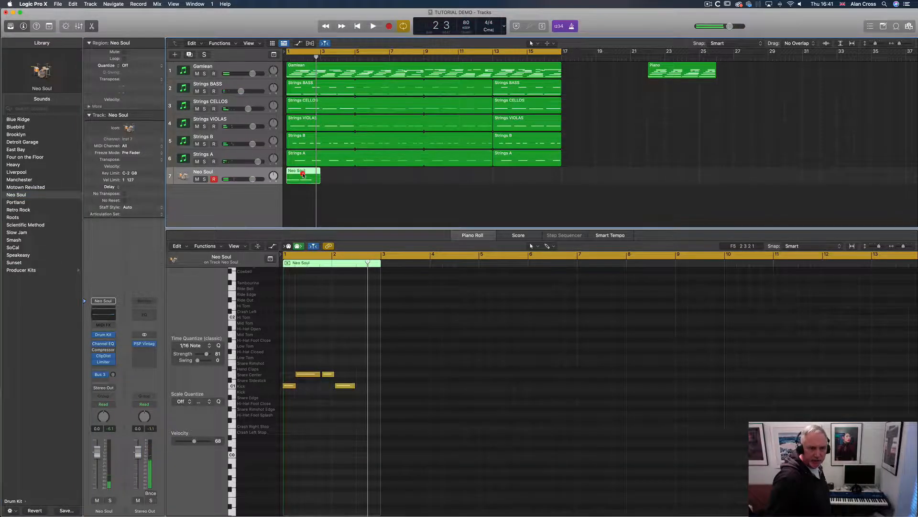
key("Delete")
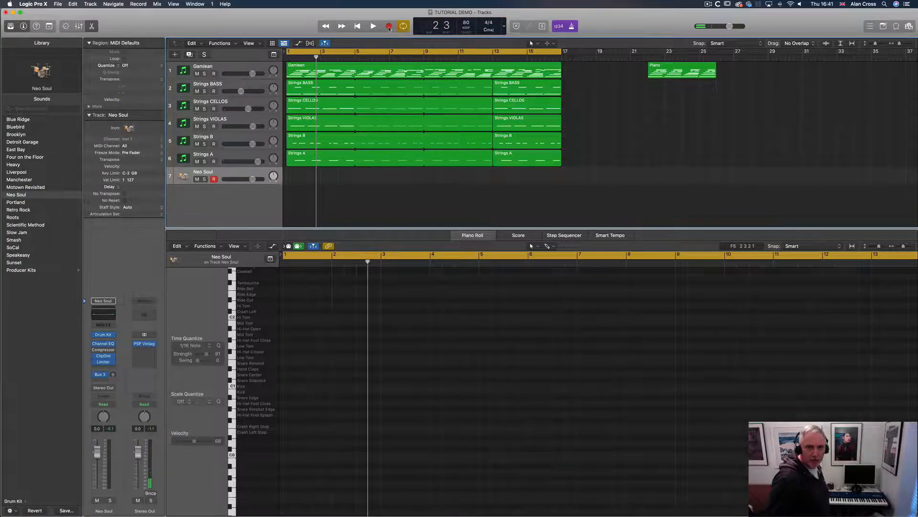
Start recording a new drum take on the Neo Soul track
left_click(388, 27)
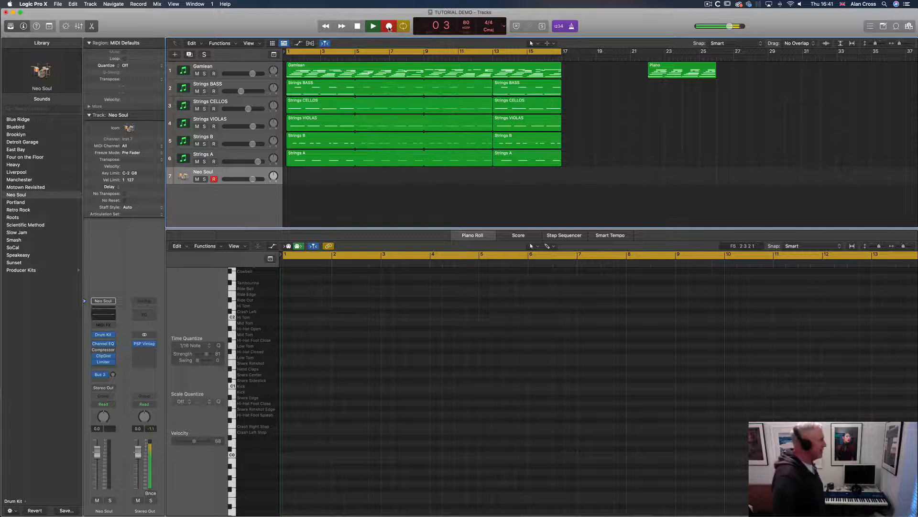
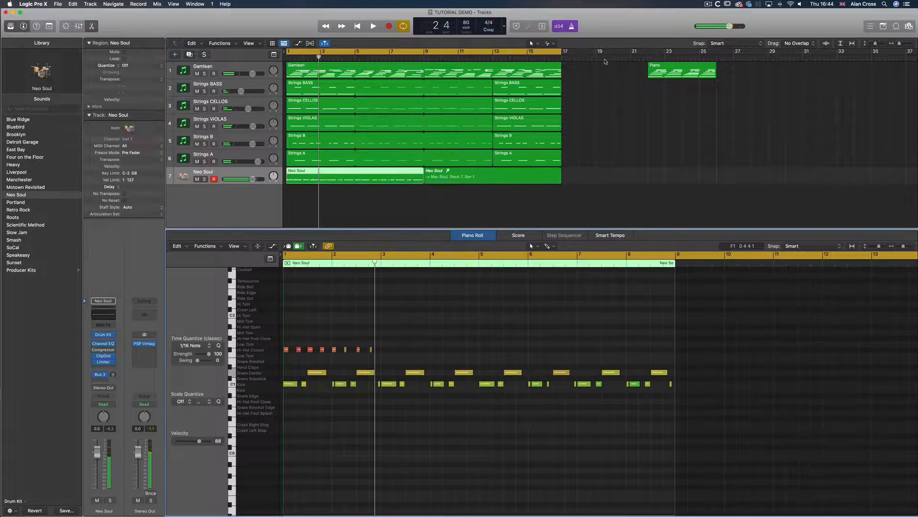
Copy the closed hi-hat notes across the rest of the Neo Soul drum region
left_click_drag(401, 336, 285, 352)
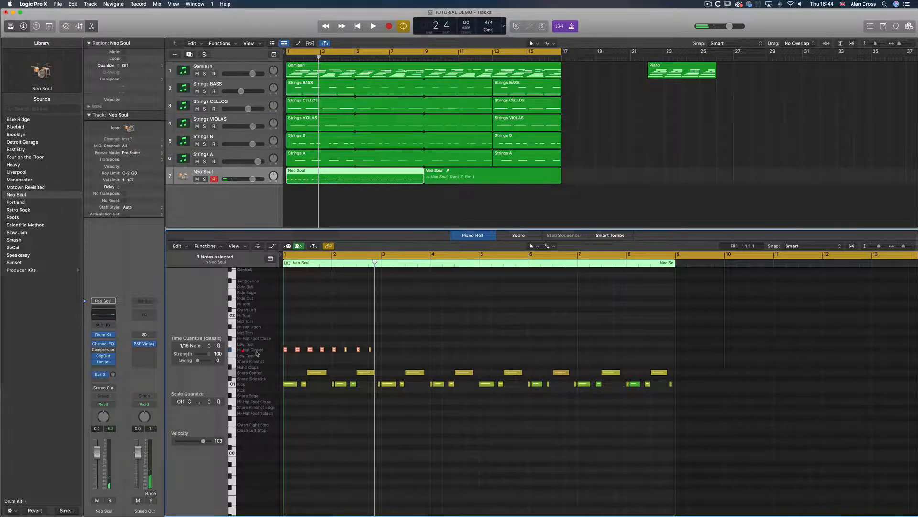
left_click_drag(284, 352, 383, 352)
mouse_move(480, 340)
left_mouse_down()
mouse_move(250, 353)
mouse_move(482, 351)
left_mouse_up()
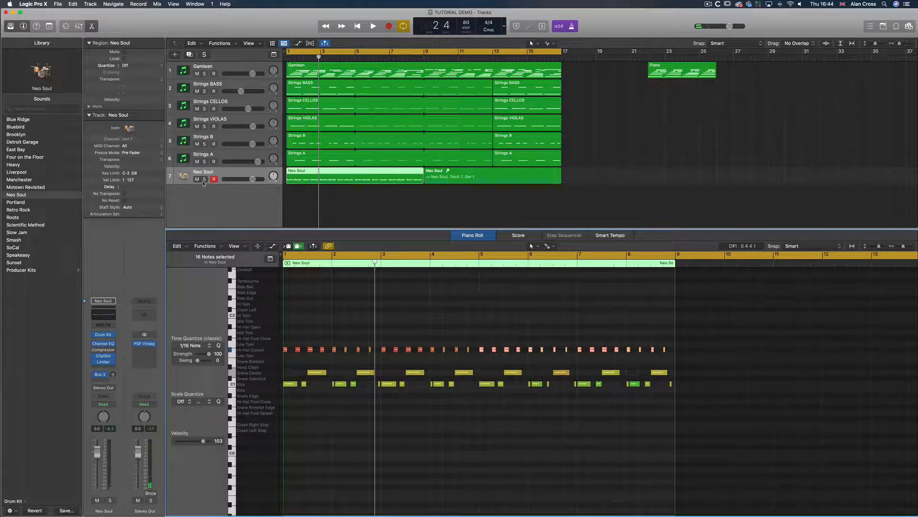
Solo the Neo Soul track and play it back
left_click(204, 179)
key("space")
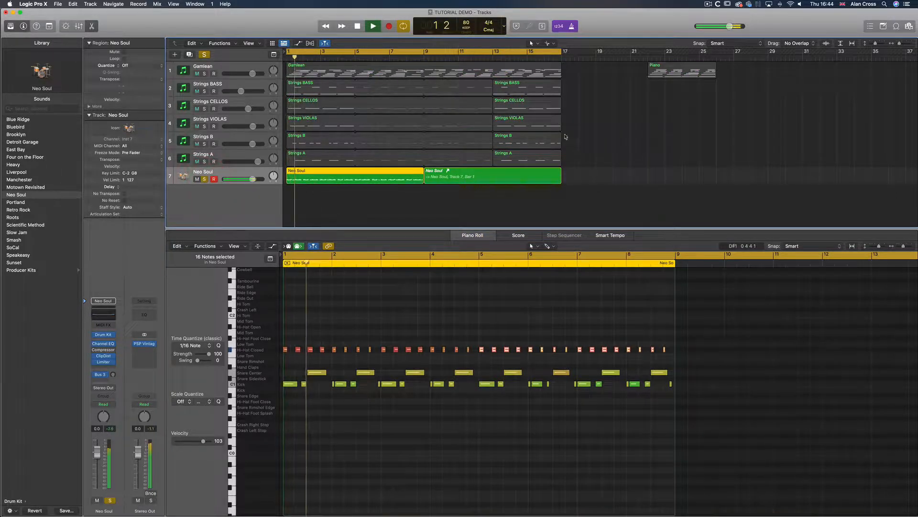
left_click(571, 26)
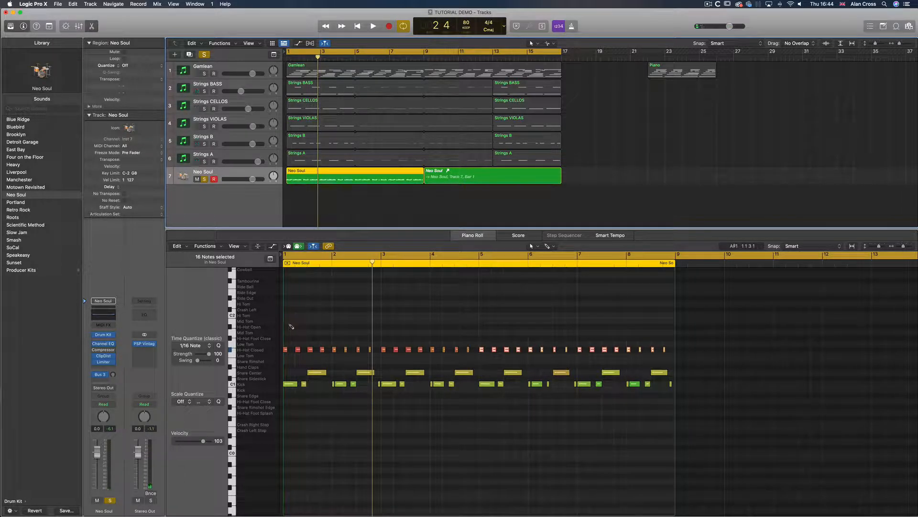
Add an open hi-hat note in bar 2 of the Neo Soul region and copy it across later bars
left_click(284, 325)
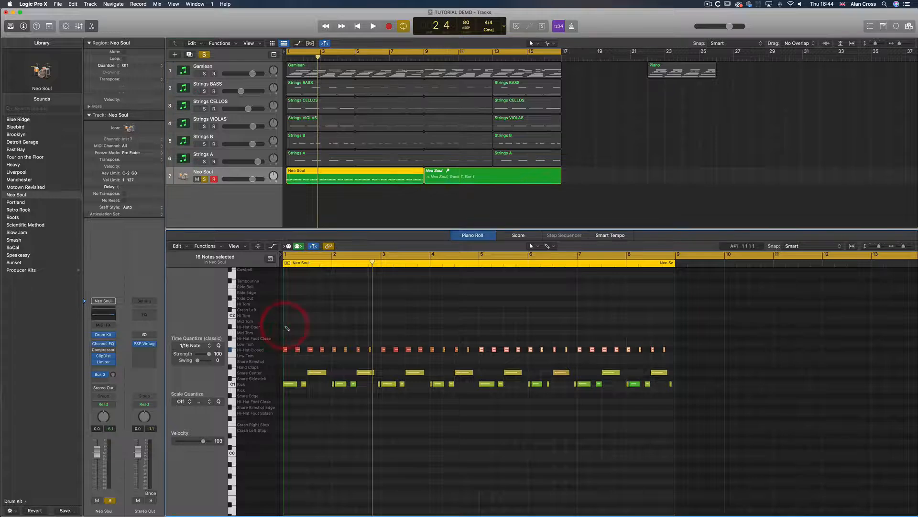
left_click_drag(286, 329, 328, 326)
key("space")
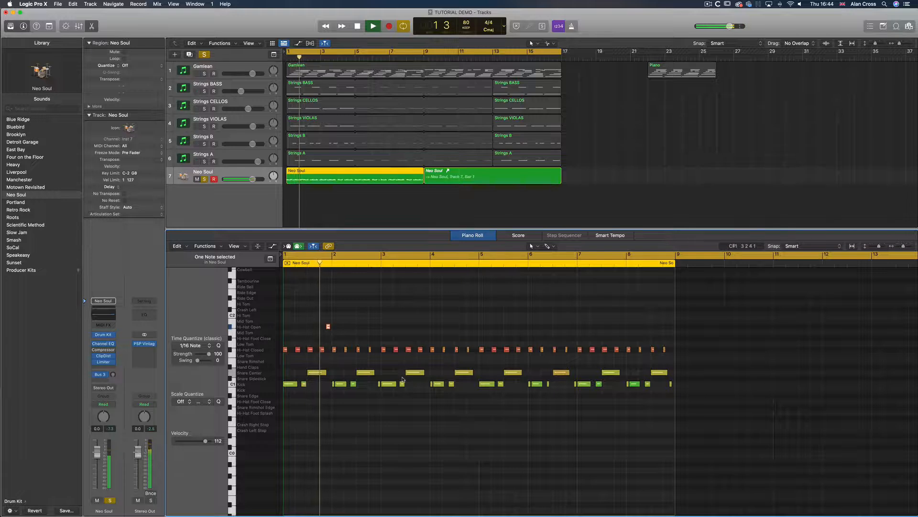
key("space")
left_click_drag(328, 328, 597, 328)
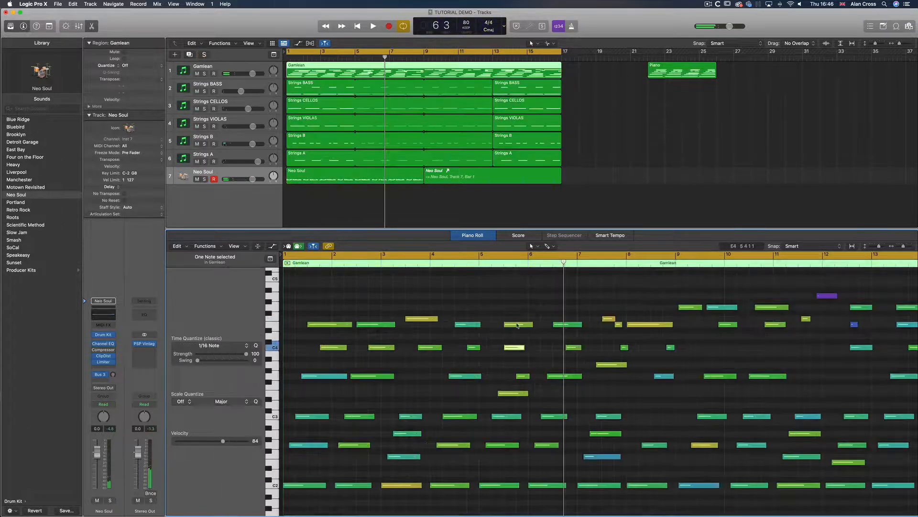
left_click(518, 326)
left_click(523, 376)
key("space")
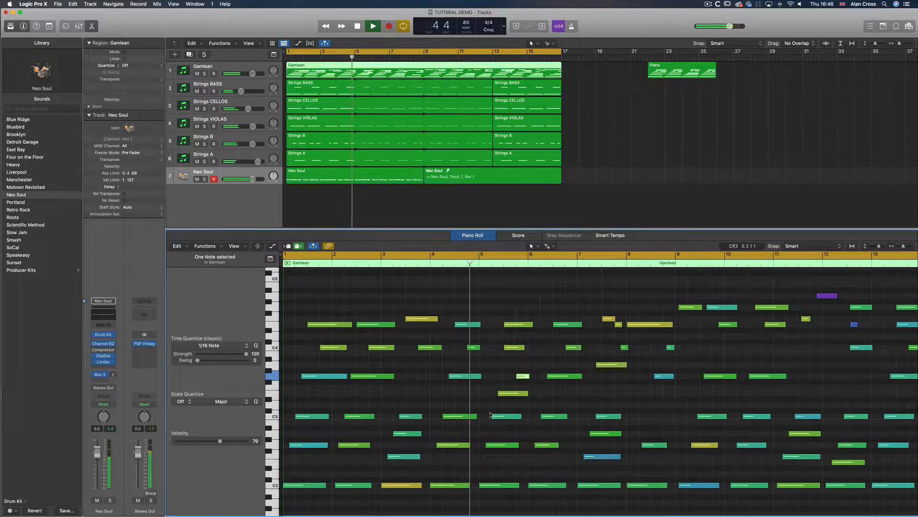
Move the C4 note in bar 5 of the Gamelan region slightly later while playing back
mouse_move(516, 417)
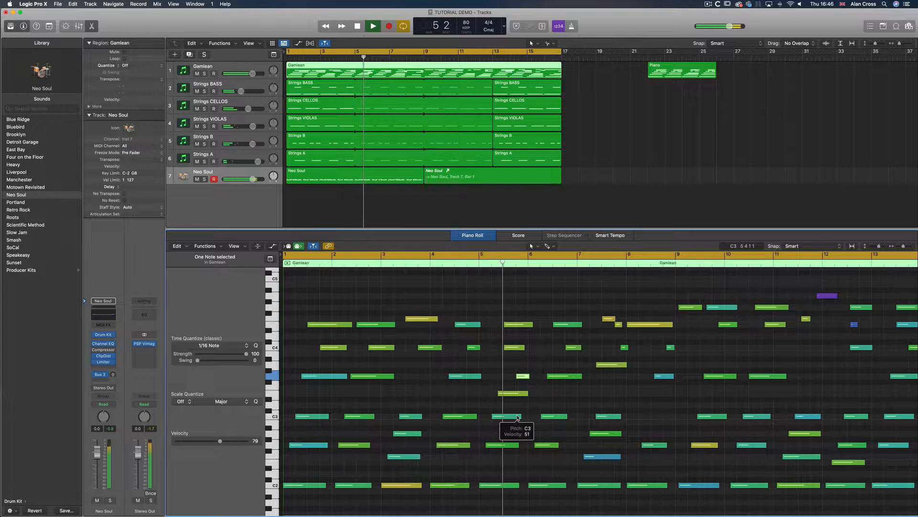
key("space")
left_click(513, 347)
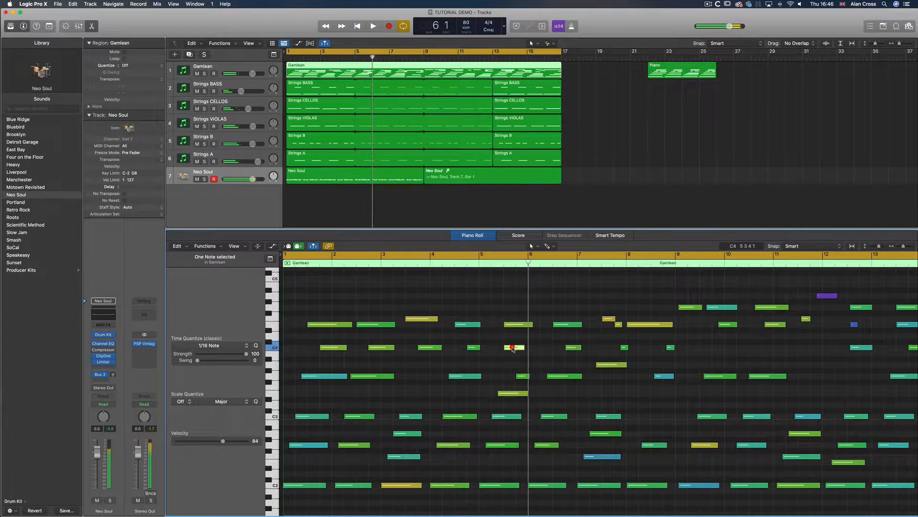
left_click_drag(514, 348, 526, 348, "alt")
double_click(496, 263)
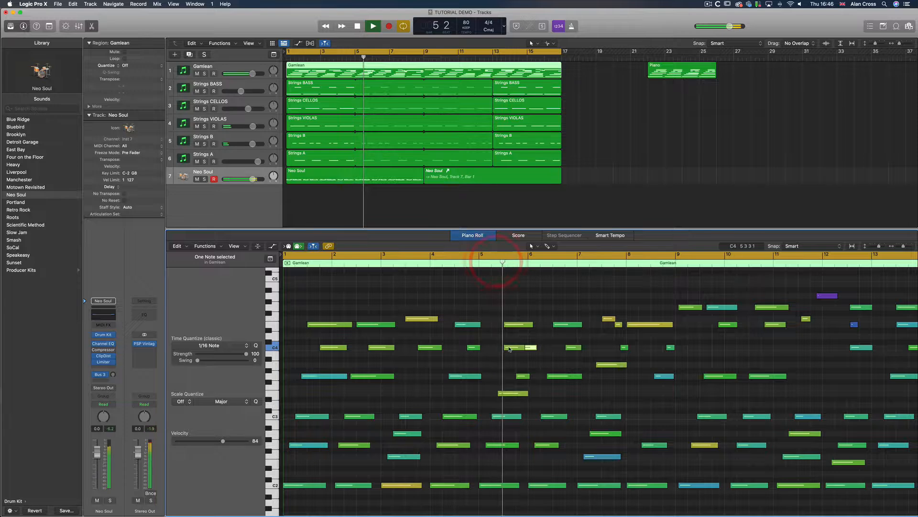
mouse_move(510, 349)
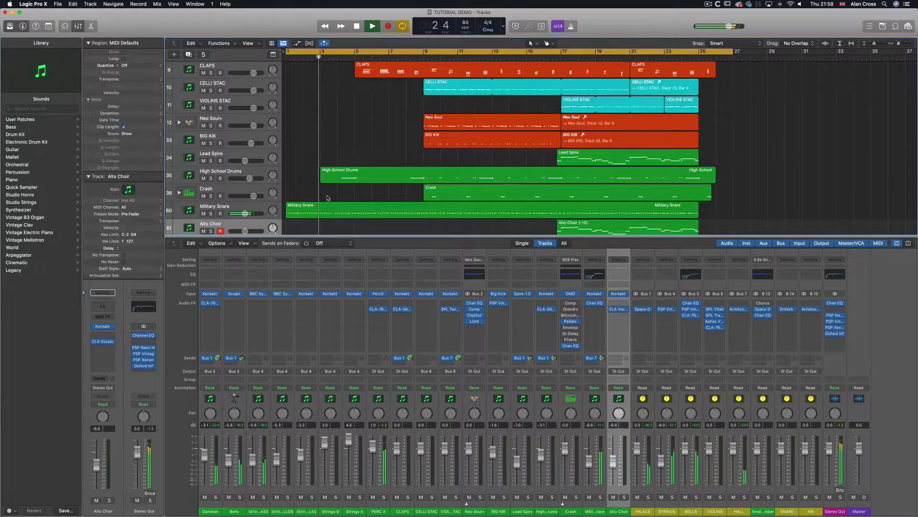
Browse the regions of the finished arrangement's tracks during playback
left_click(333, 178)
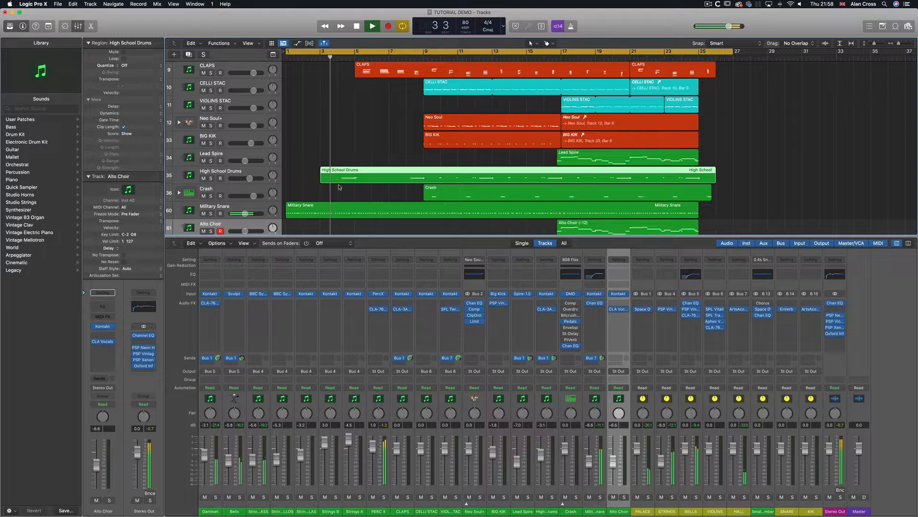
scroll(362, 74, "up", 2)
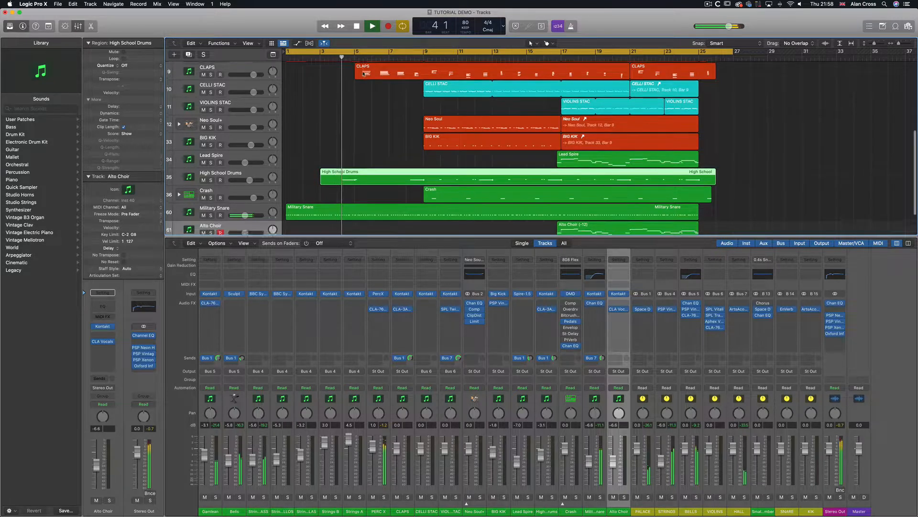
scroll(362, 73, "up", 5)
left_click(368, 183)
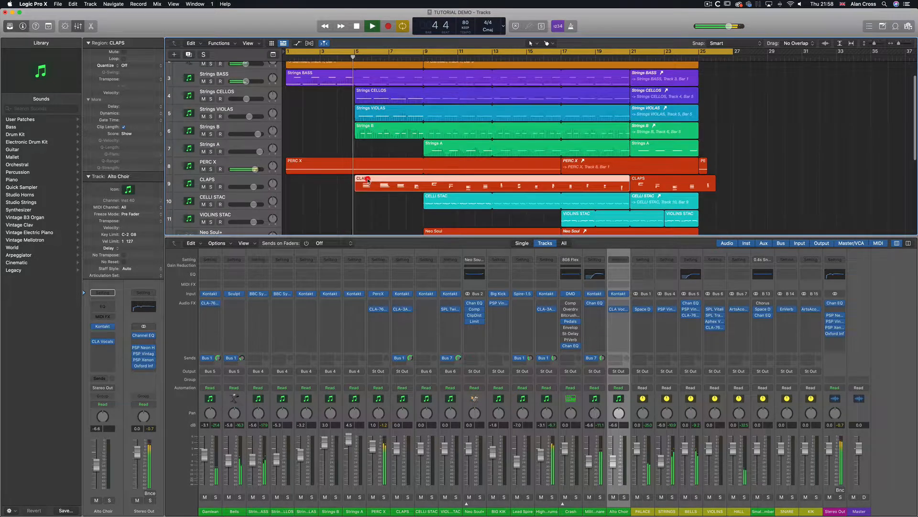
left_click(368, 114)
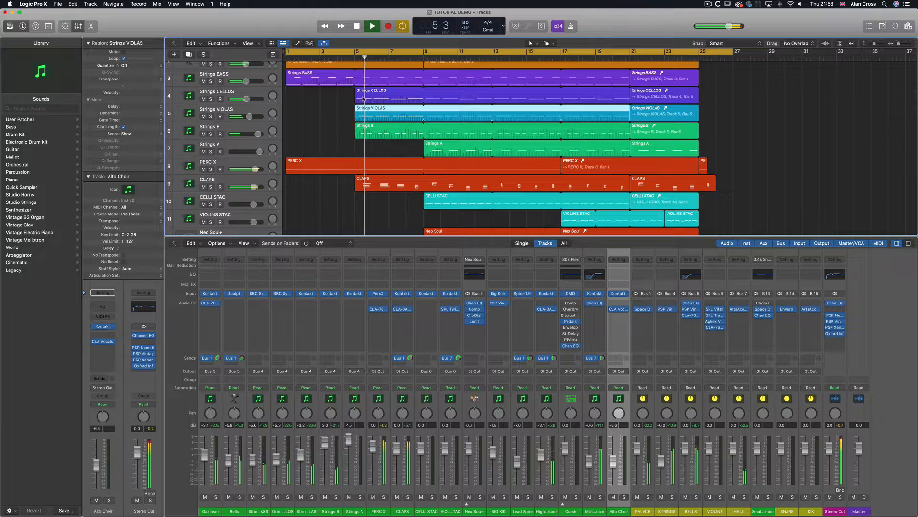
left_click(375, 96)
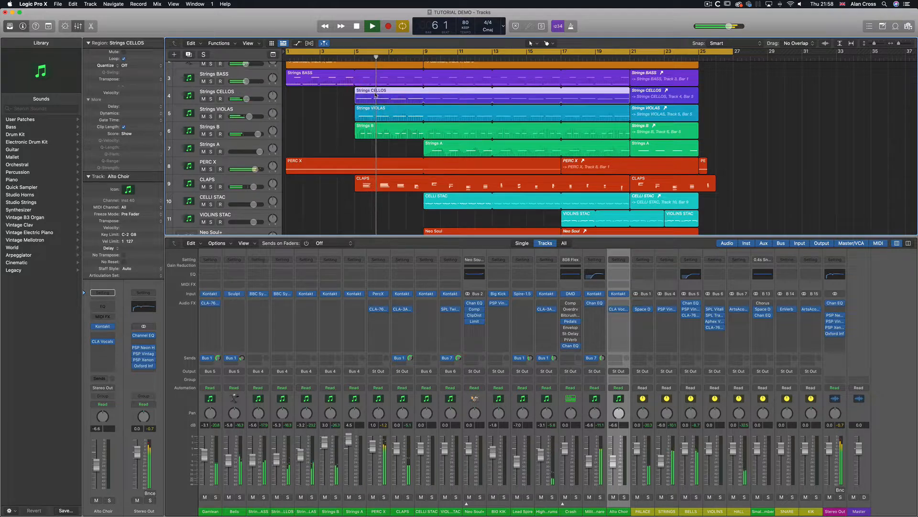
left_click(390, 132)
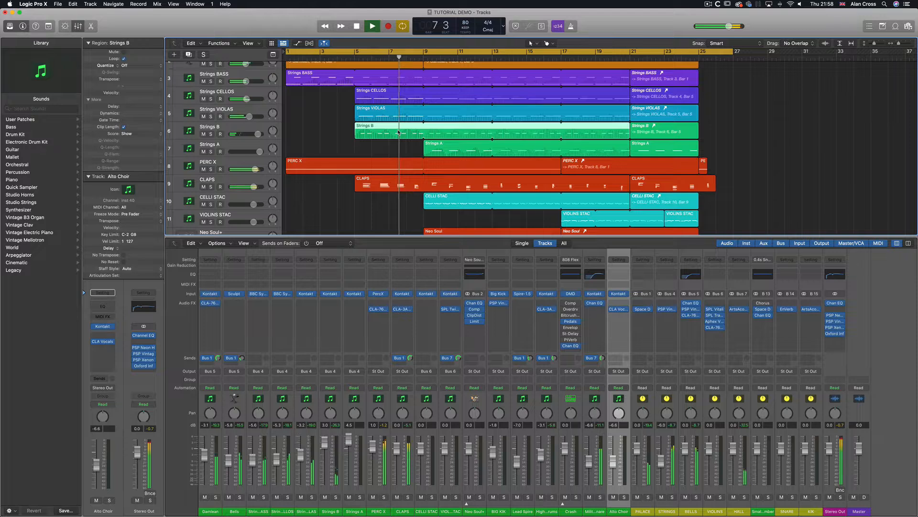
scroll(402, 129, "up", 3)
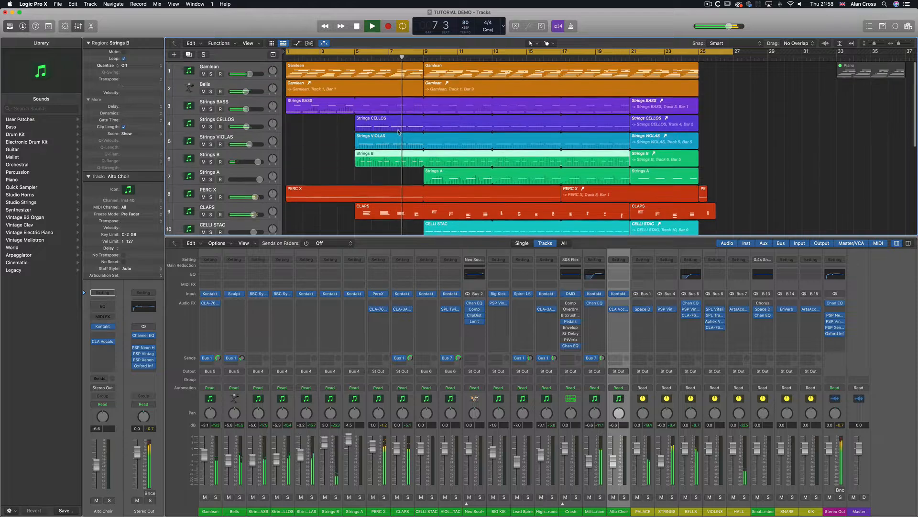
left_click(436, 74)
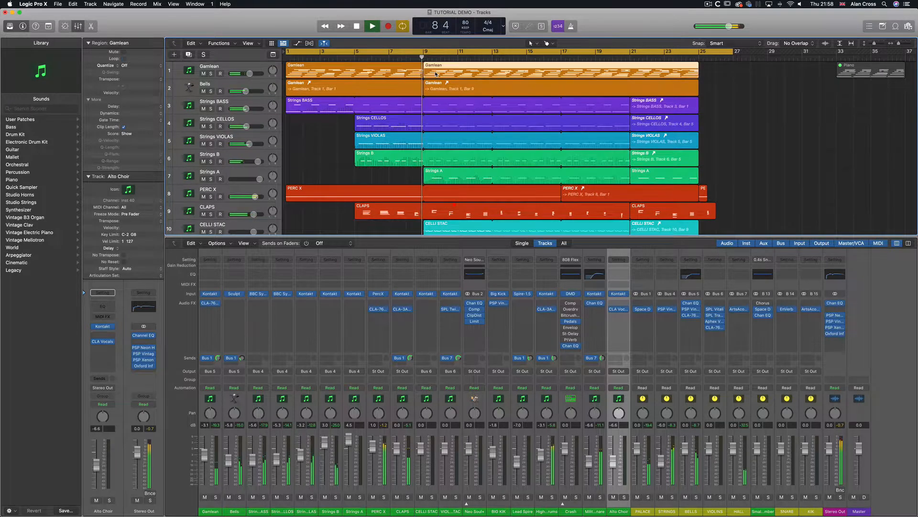
scroll(447, 198, "down", 5)
left_click(443, 188)
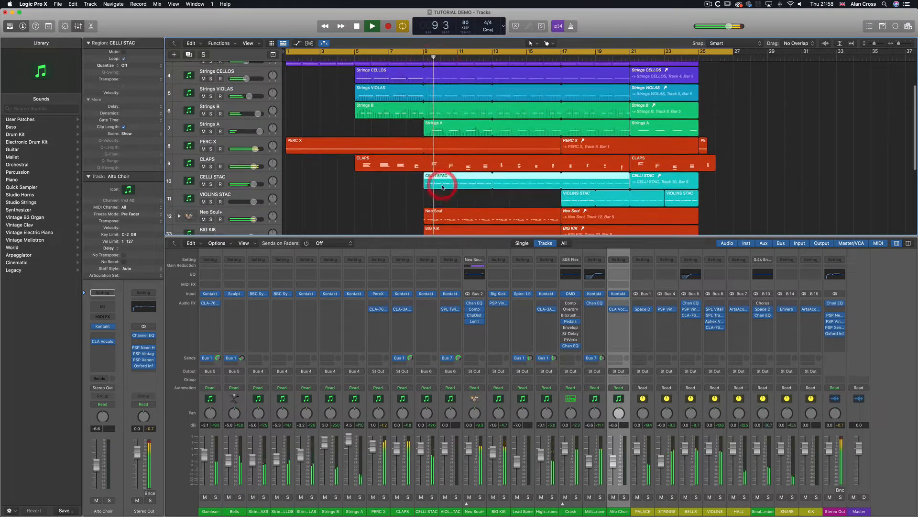
scroll(443, 187, "down", 3)
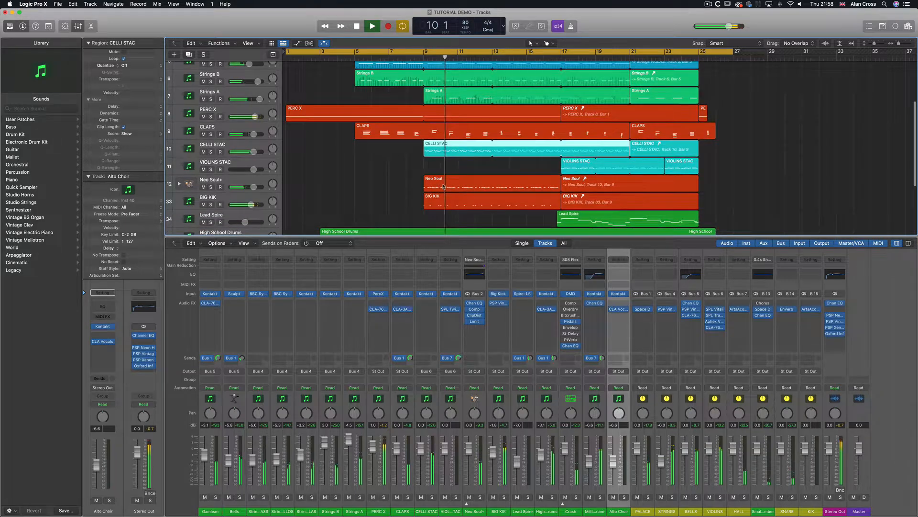
scroll(443, 187, "down", 2)
left_click(444, 192)
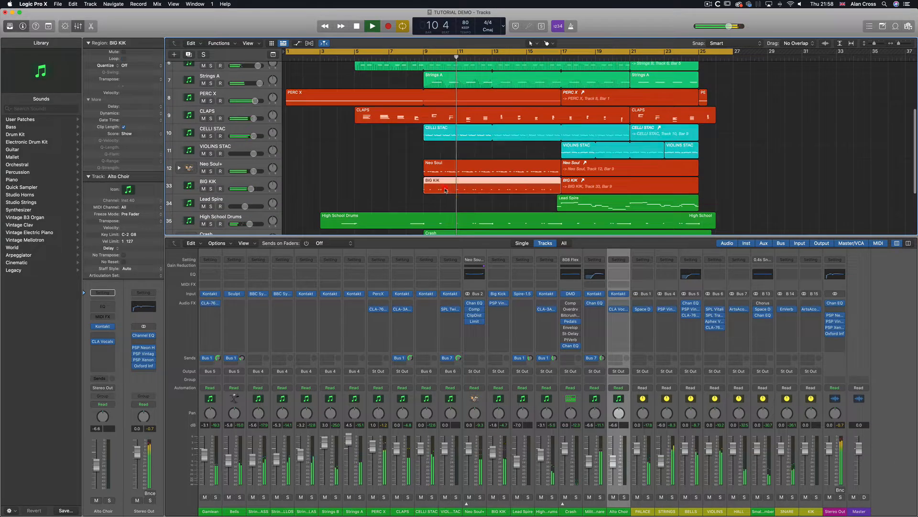
Open the BIG KIK region in the piano roll and inspect its kick notes
double_click(491, 185)
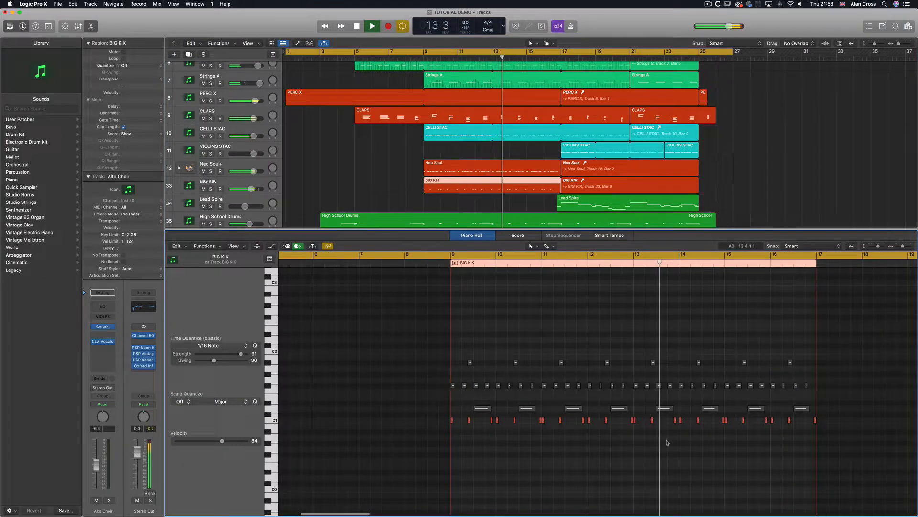
left_click(672, 425)
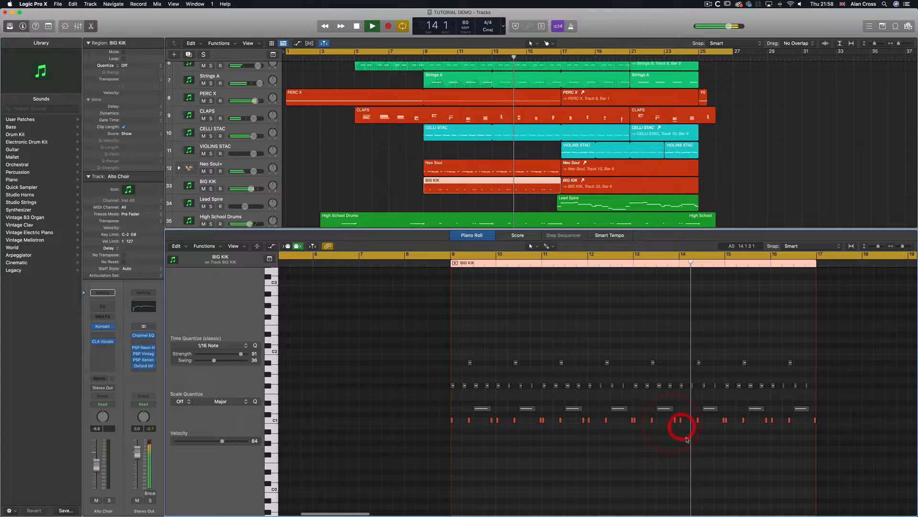
left_click(698, 427)
left_click(724, 429)
left_click(742, 428)
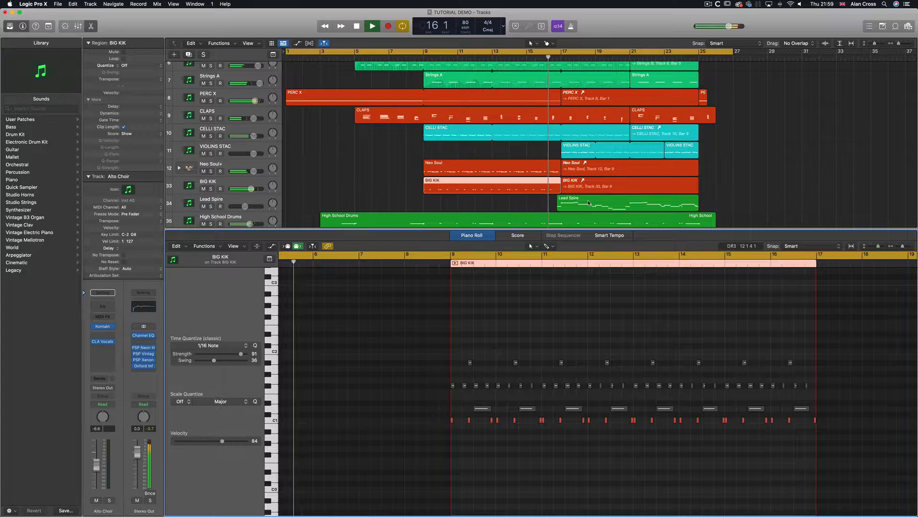
Open the Lead Spire region in the piano roll and inspect its melody notes
left_click(584, 201)
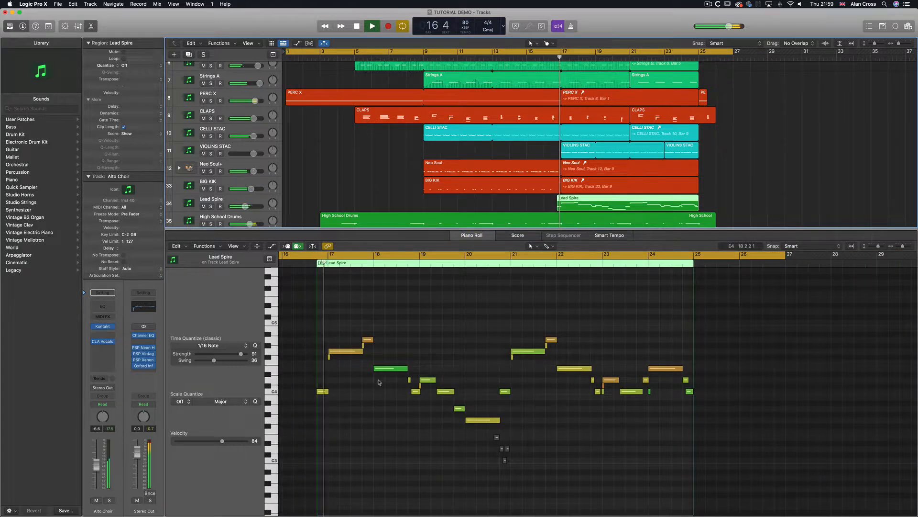
left_click(340, 364)
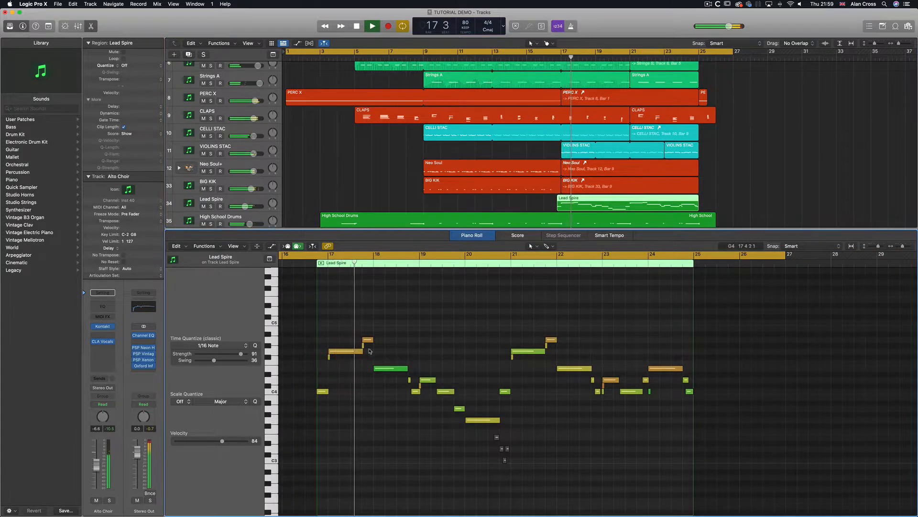
left_click(381, 340)
left_click(388, 384)
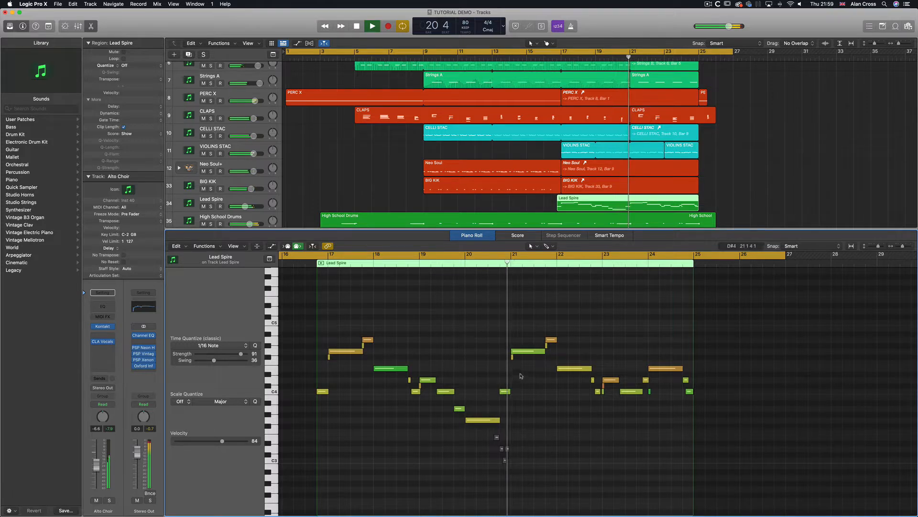
left_click(524, 365)
Show the mixer and scroll down to the lowest tracks in the arrangement
left_click(604, 207)
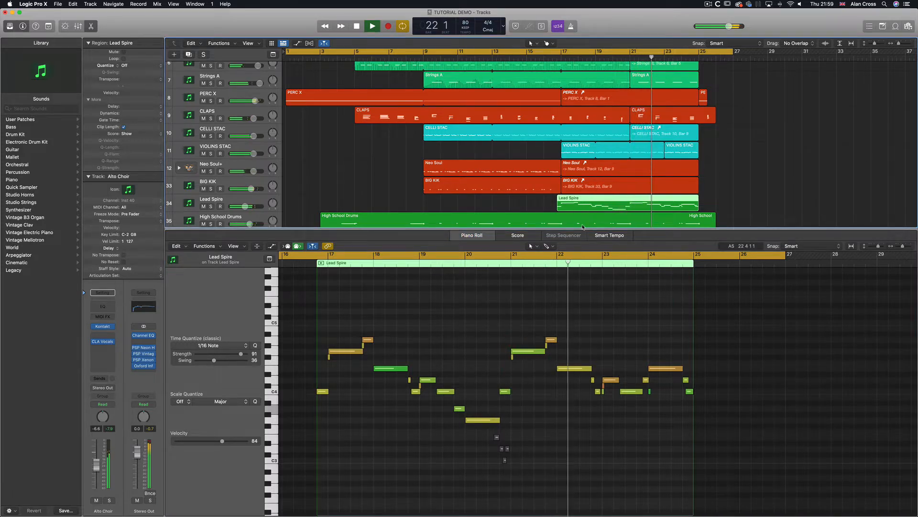
key("x")
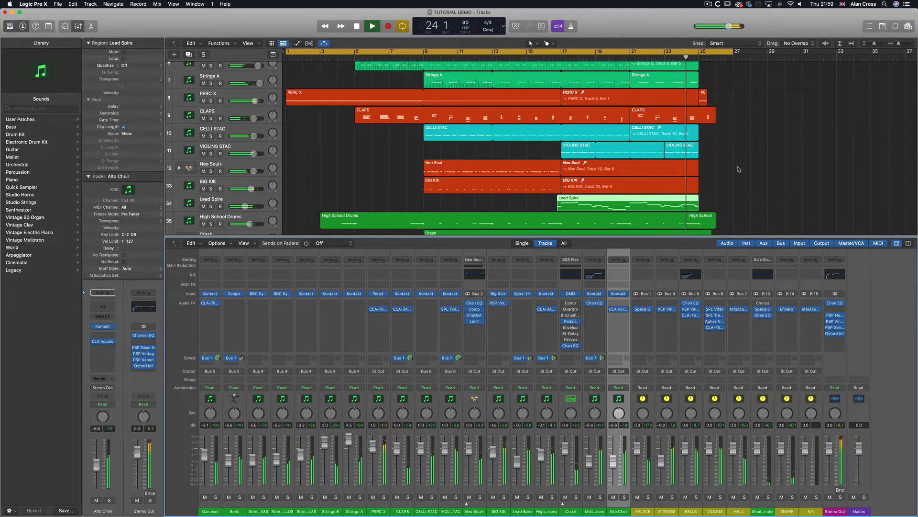
scroll(739, 169, "down", 5)
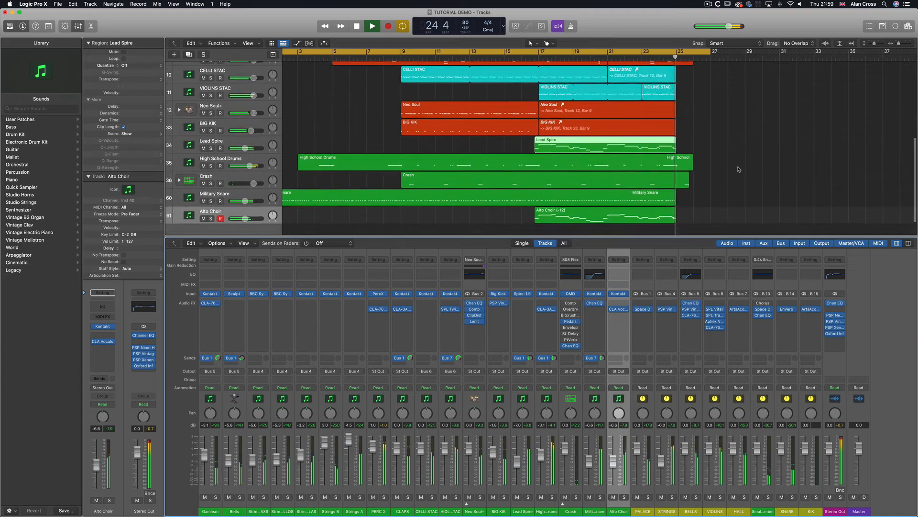